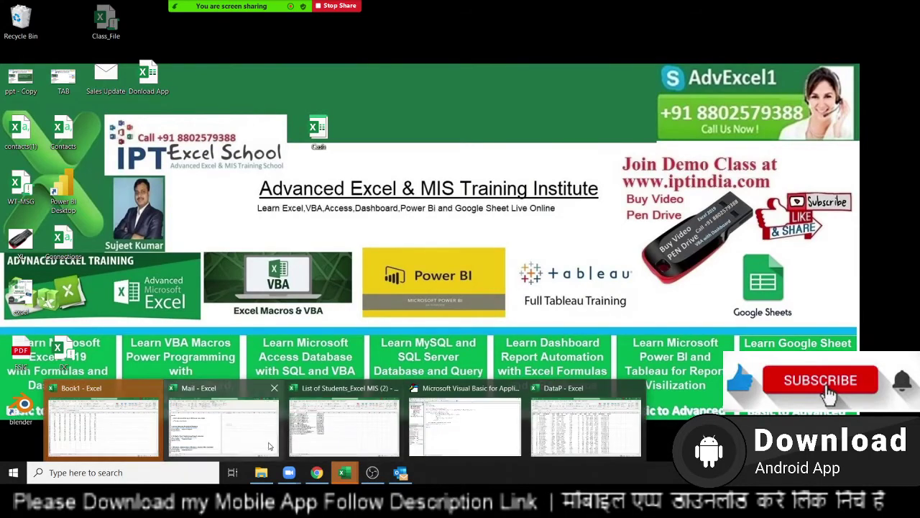
Step: Bring the DataP sales workbook's Data sheet to the front in Excel
click(86, 432)
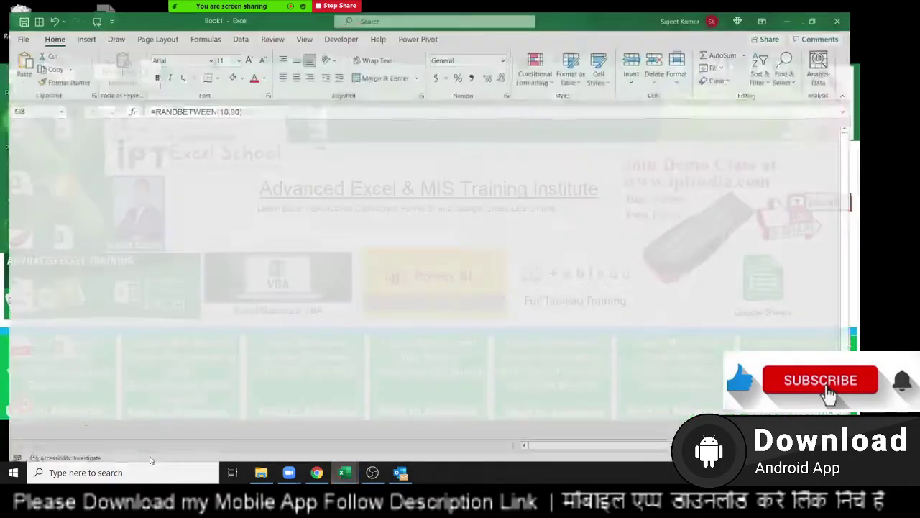
mouse_move(345, 472)
click(572, 452)
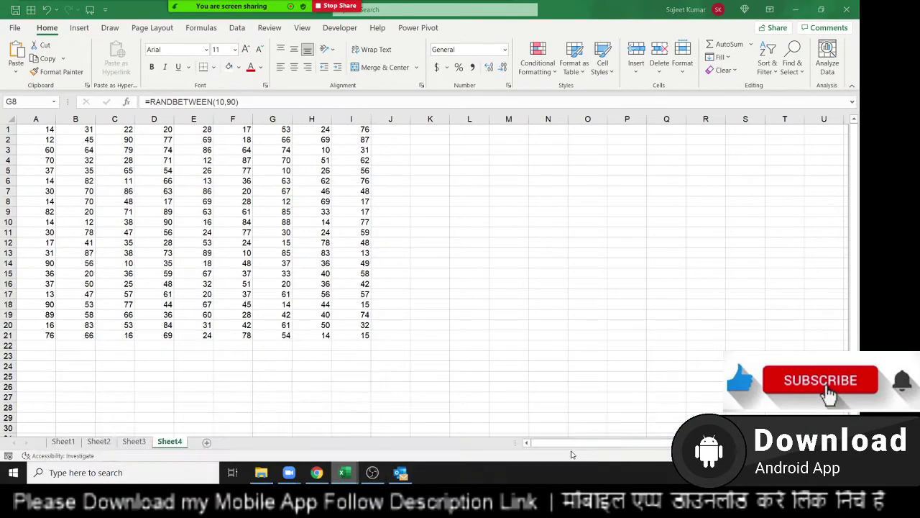
click(81, 29)
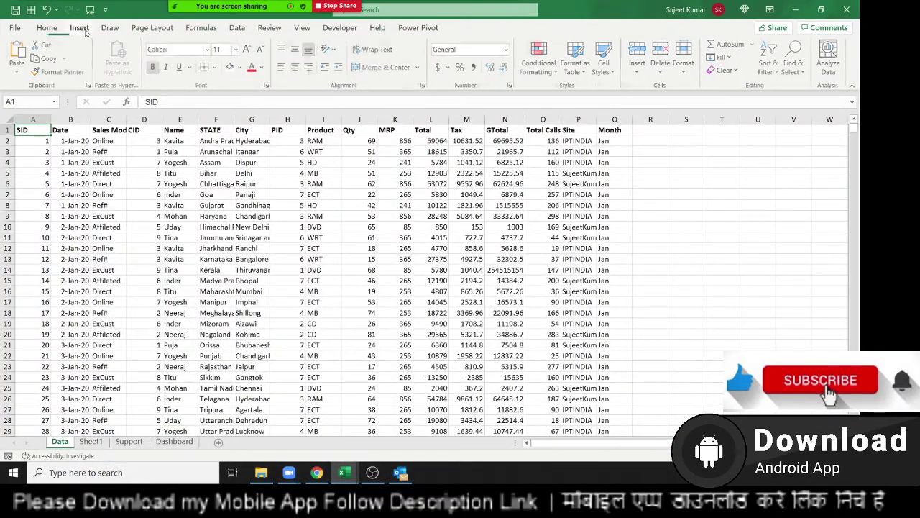
Step: Build a new-sheet pivot summing Qty by Name (grand total 199014), then return to Data
click(22, 56)
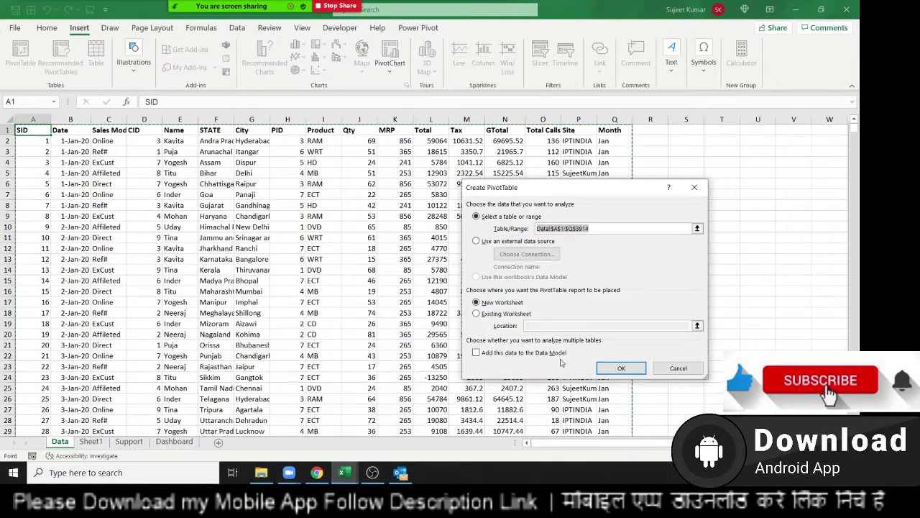
click(621, 368)
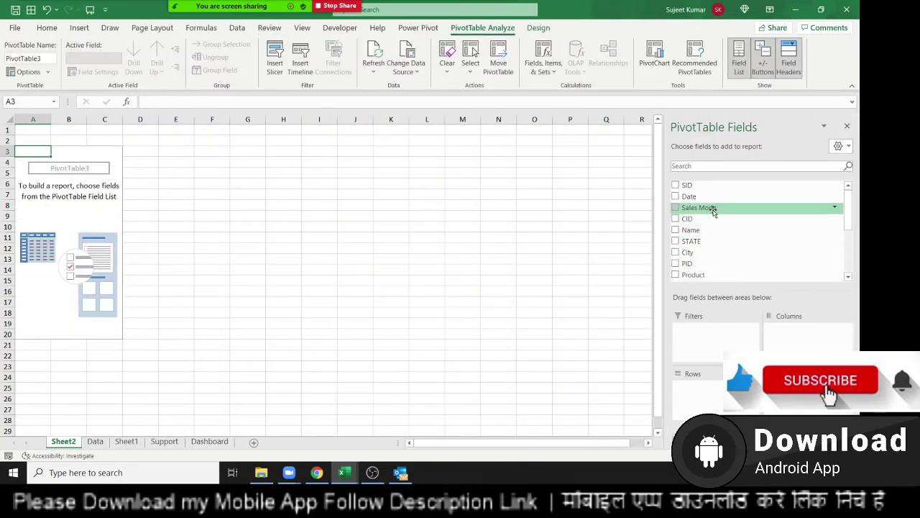
scroll(717, 237, down, 3)
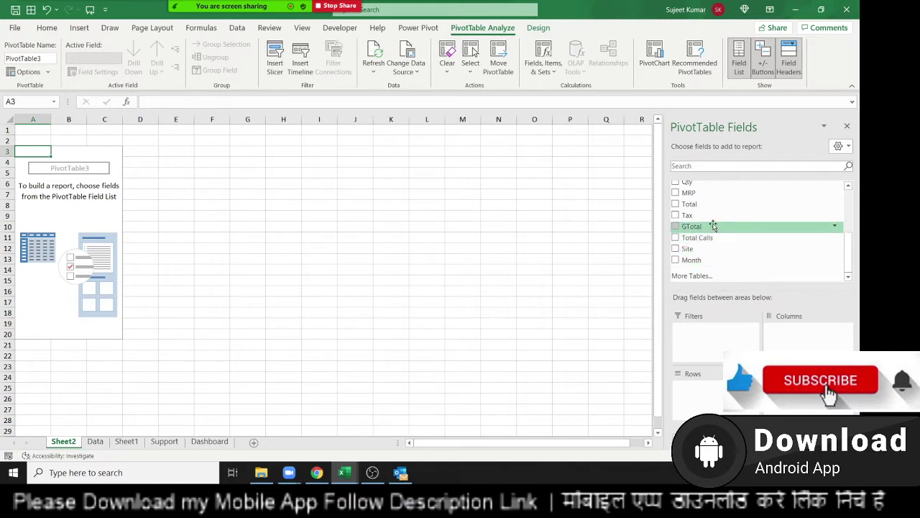
scroll(712, 227, up, 2)
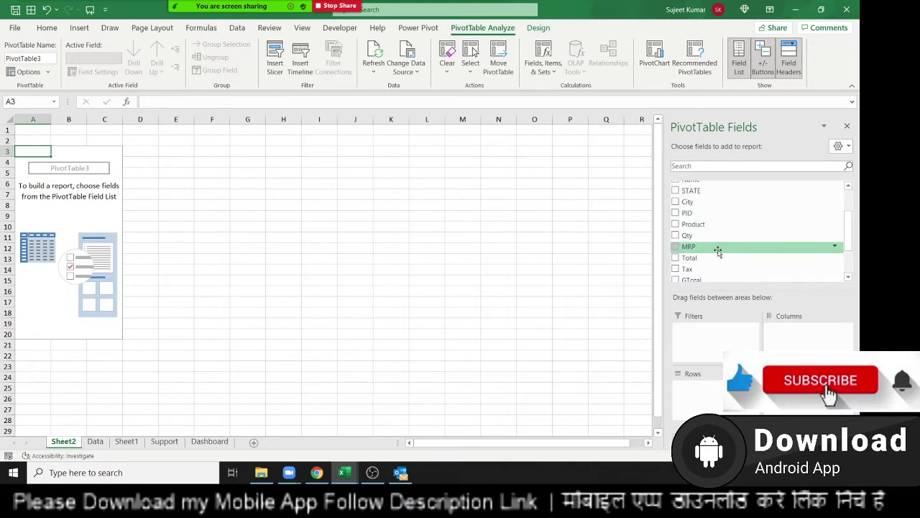
scroll(716, 244, up, 1)
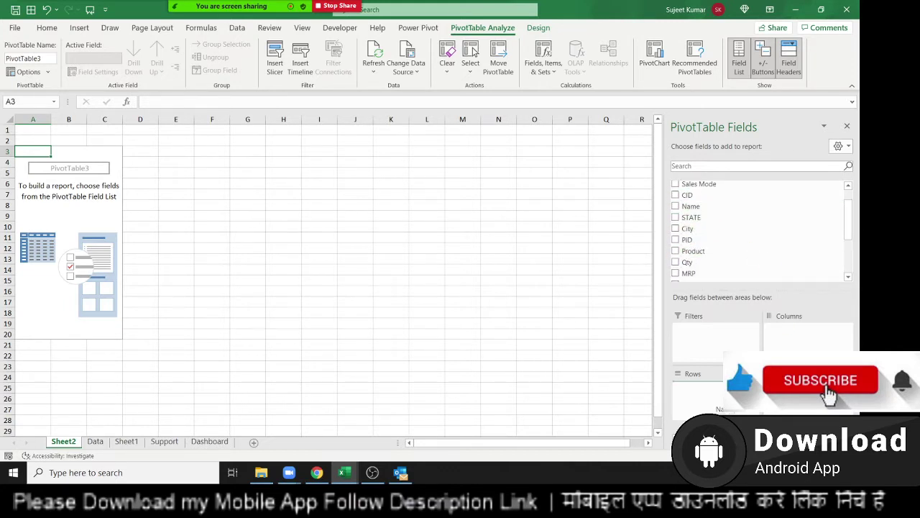
drag(690, 205, 712, 392)
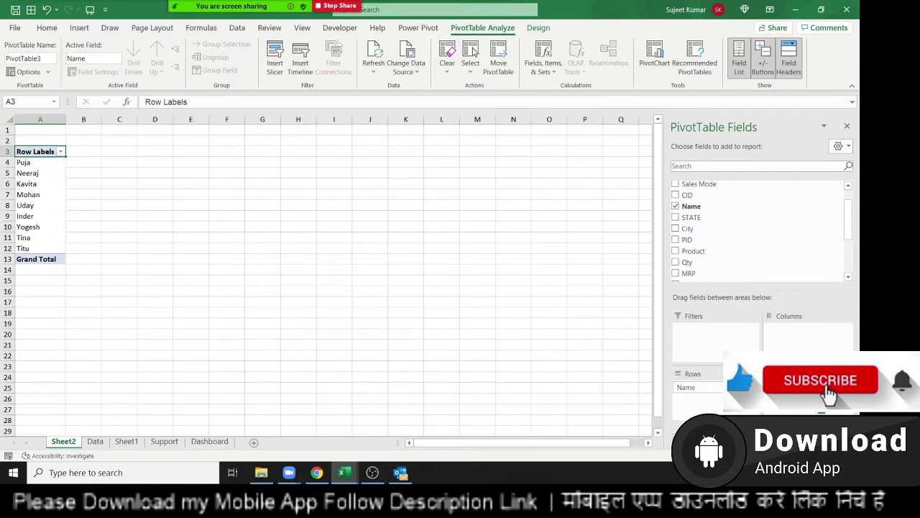
drag(701, 266, 805, 396)
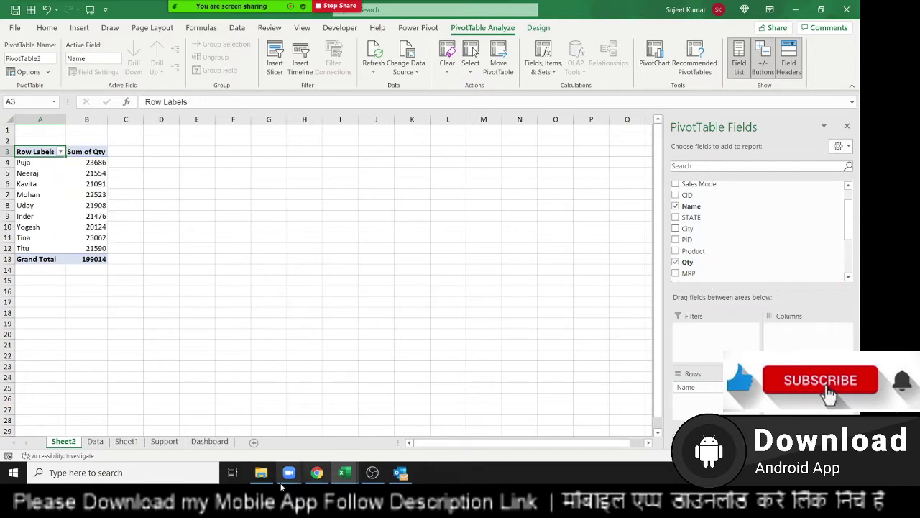
click(95, 442)
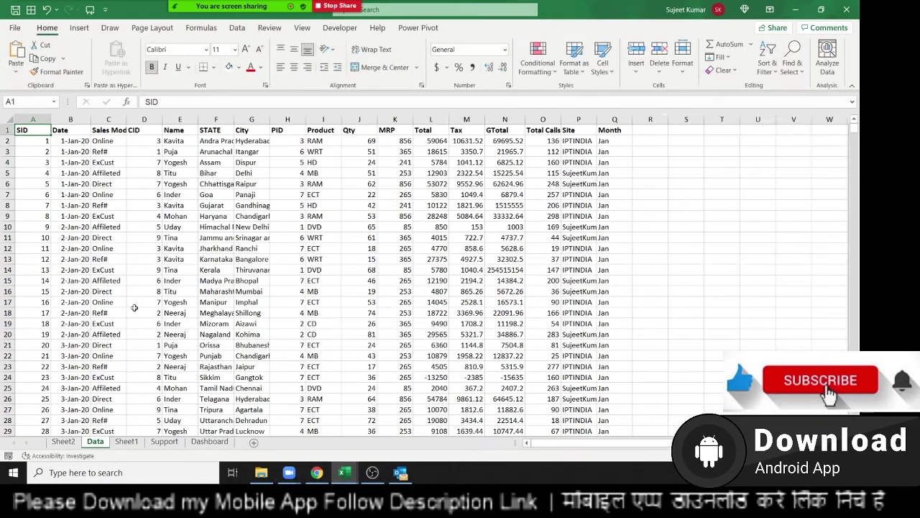
Step: Change the Qty value in J12 to 854
click(371, 245)
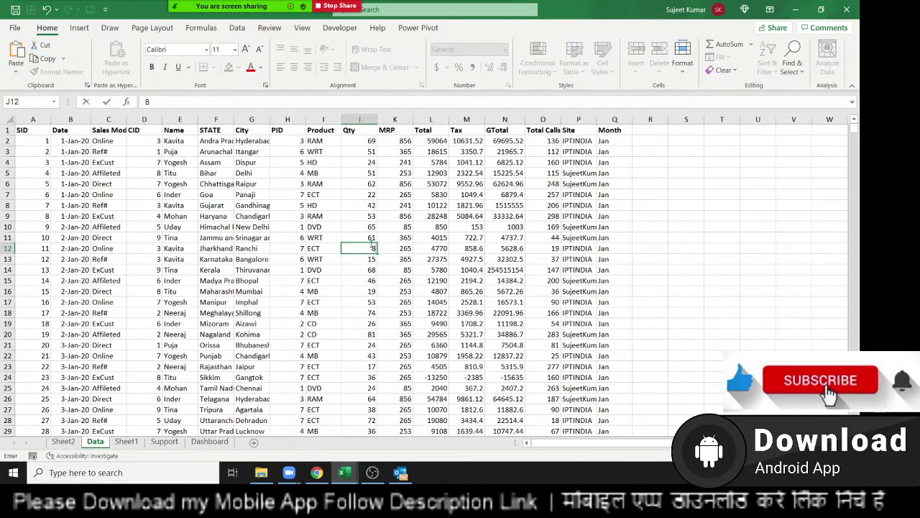
text(854)
key(Return)
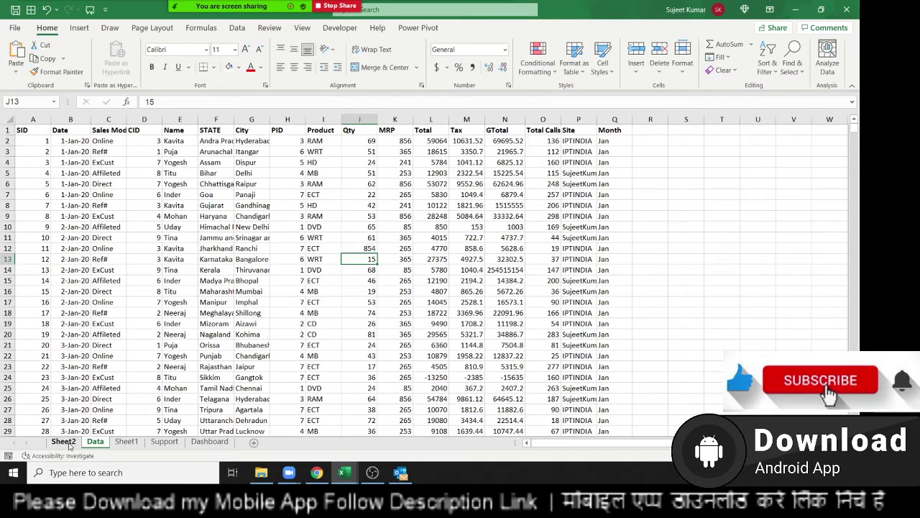
Step: Refresh the Sheet2 pivot so its grand total reads 199850, then return to the Data sheet
click(64, 442)
click(74, 182)
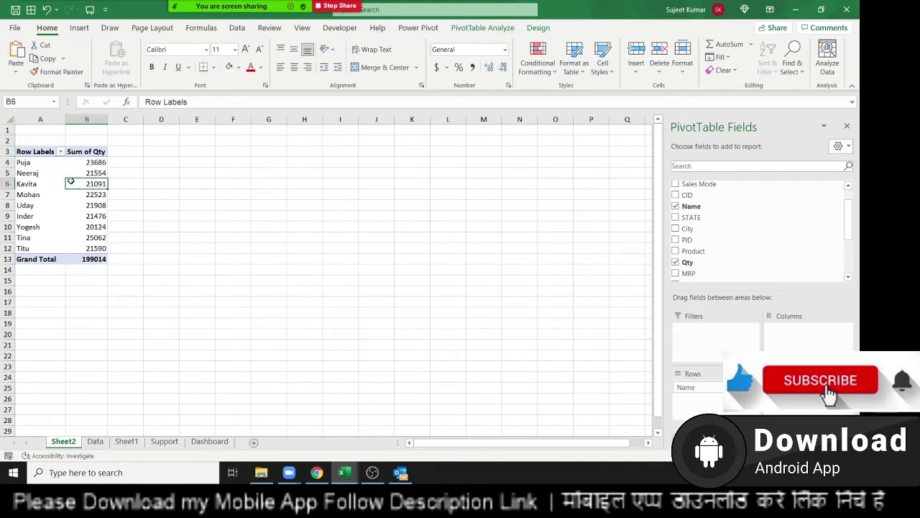
right_click(75, 182)
click(118, 239)
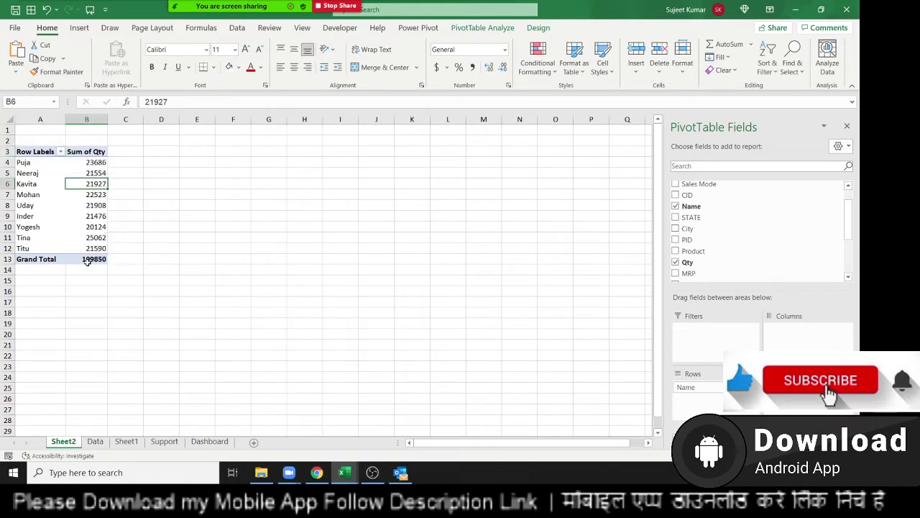
drag(87, 261, 95, 174)
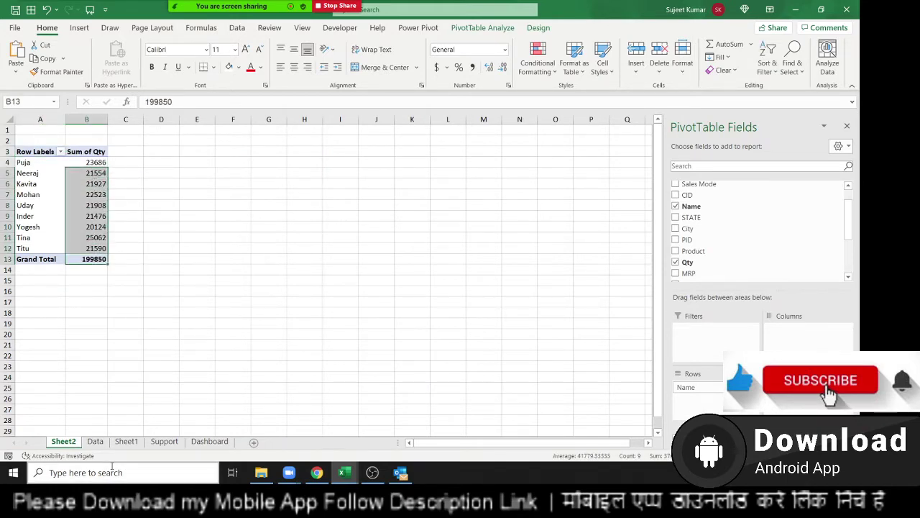
click(95, 441)
click(45, 399)
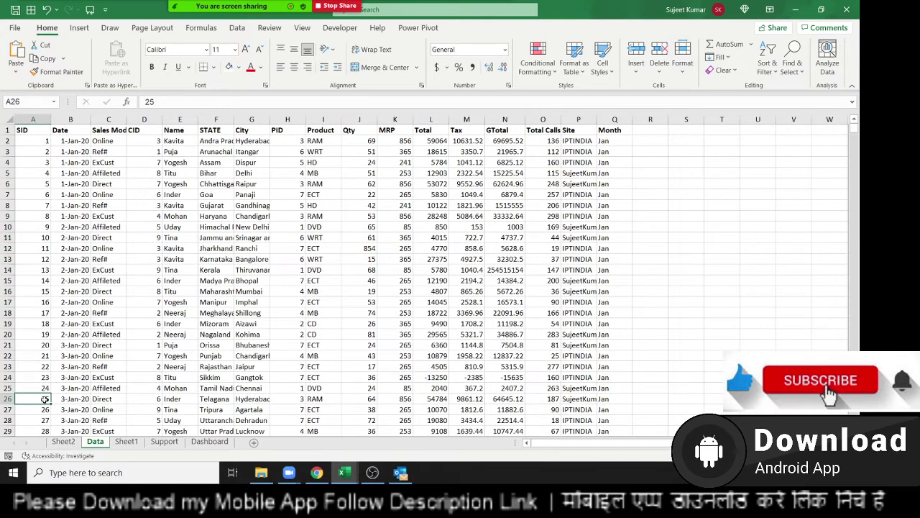
Step: Start new row 3915 with SID 3914, today's date 19-May-21 and sales mode Online
key(ctrl+Down)
key(Down)
text(391)
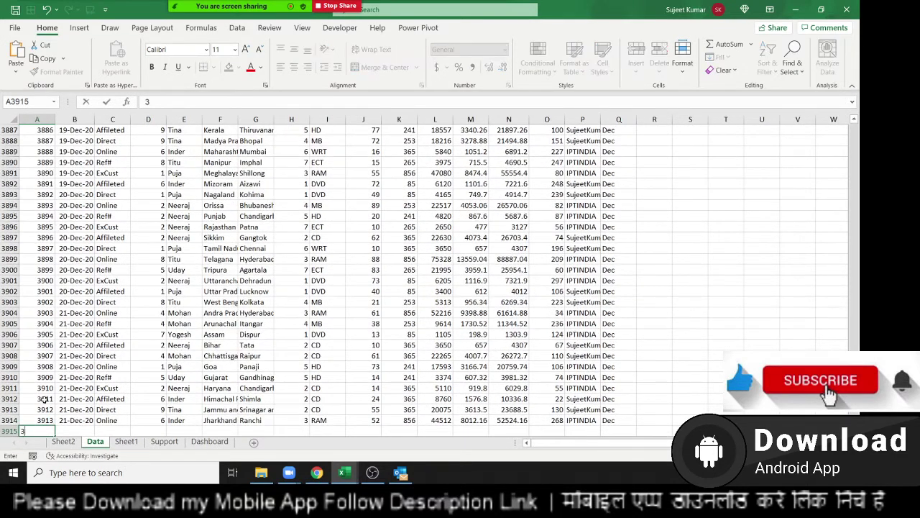
text(4)
key(Tab)
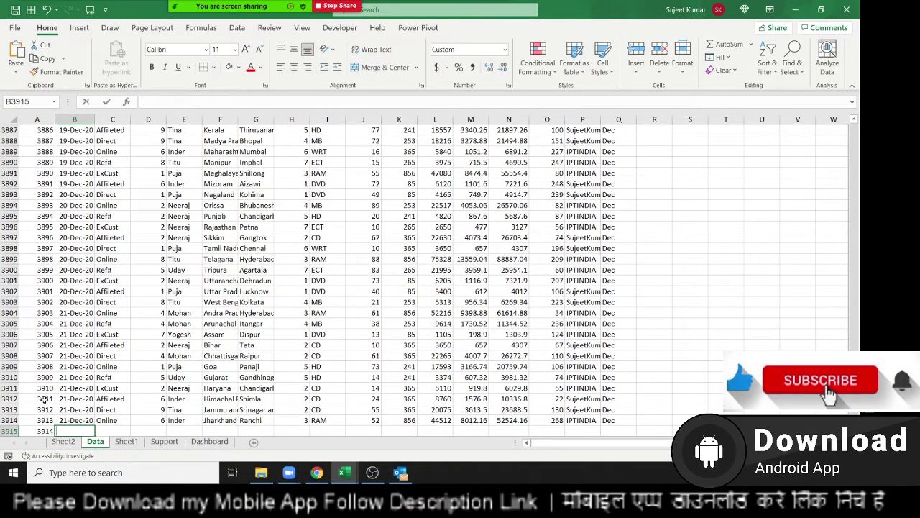
key(ctrl+semicolon)
key(Tab)
text(online)
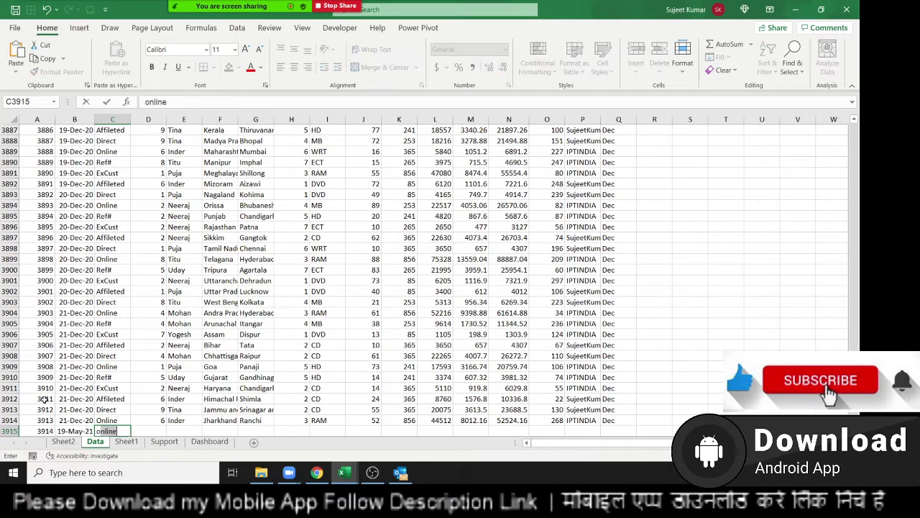
key(Tab)
Step: Fill the row's remaining cells from the row above and begin retyping its name entry
key(shift+Right)
key(shift+Right)
key(shift+Right)
key(shift+Right)
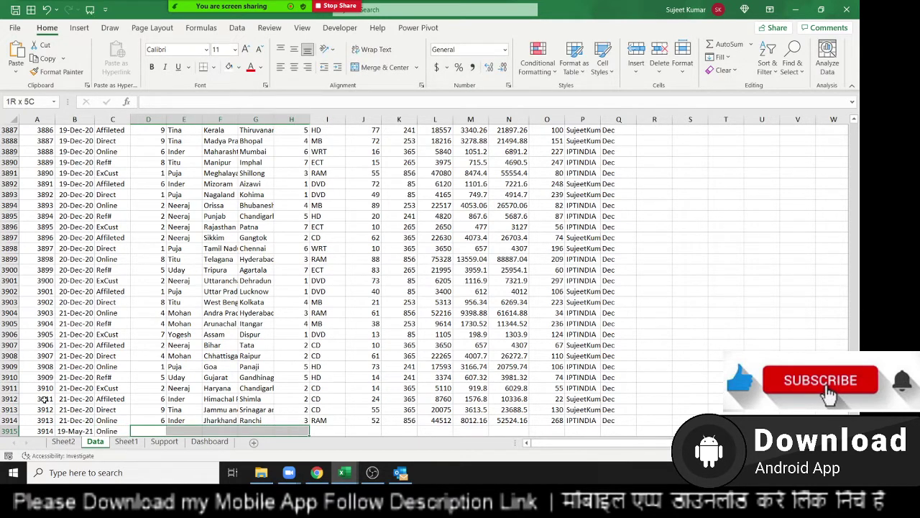
key(shift+Right)
key(shift+Right)
key(shift+Right)
key(shift+Right)
key(shift+Right)
key(shift+Right)
key(shift+Right)
key(shift+Right)
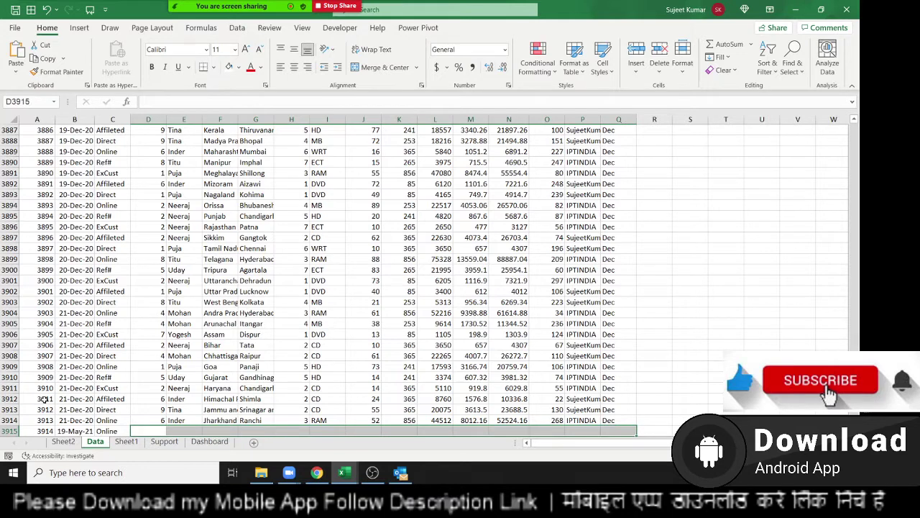
key(ctrl+d)
key(Right)
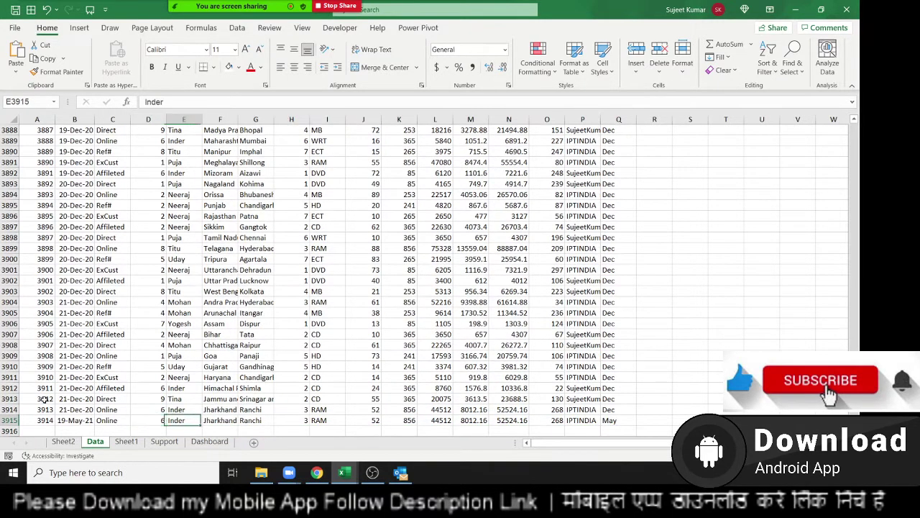
key(Right)
key(Right)
key(Right)
key(Right)
key(Right)
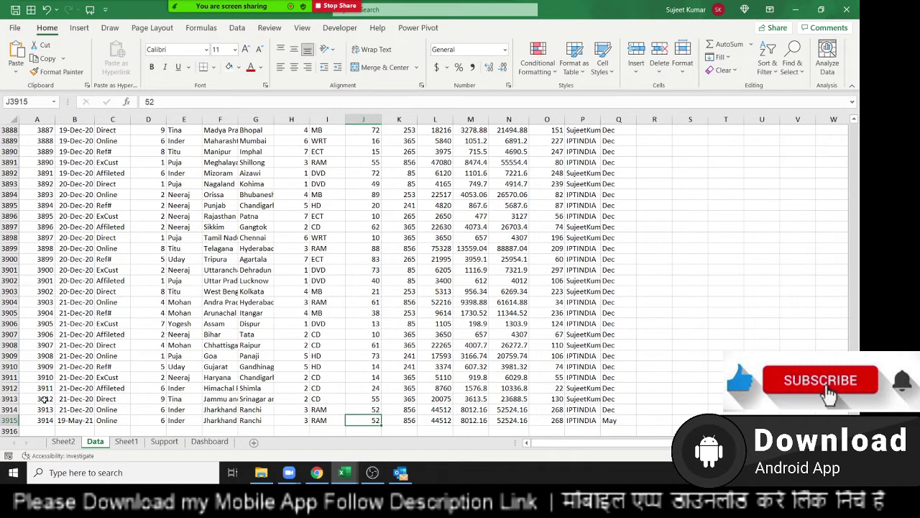
key(Left)
key(Left)
key(Left)
key(Left)
key(Left)
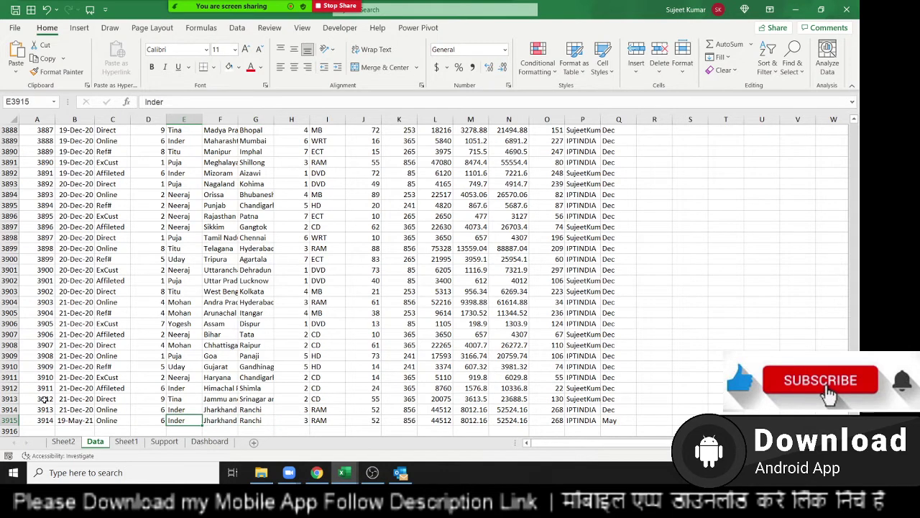
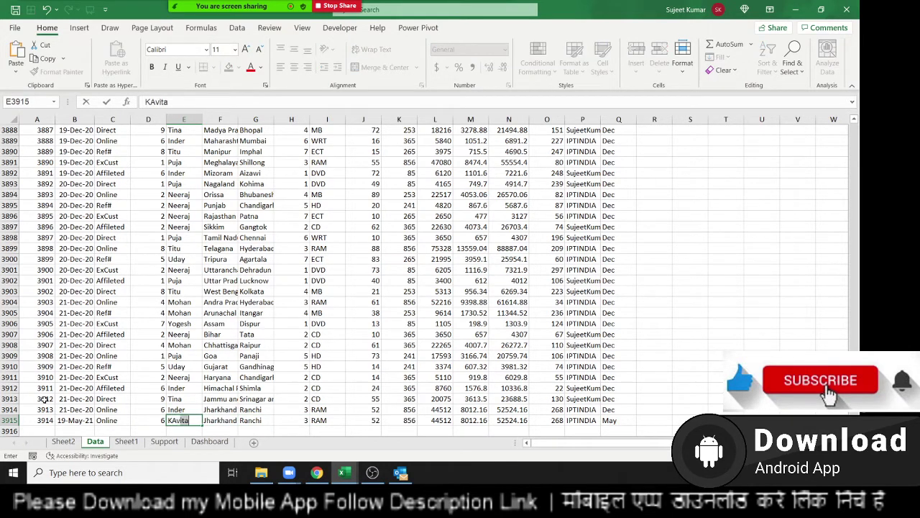
click(72, 441)
right_click(77, 215)
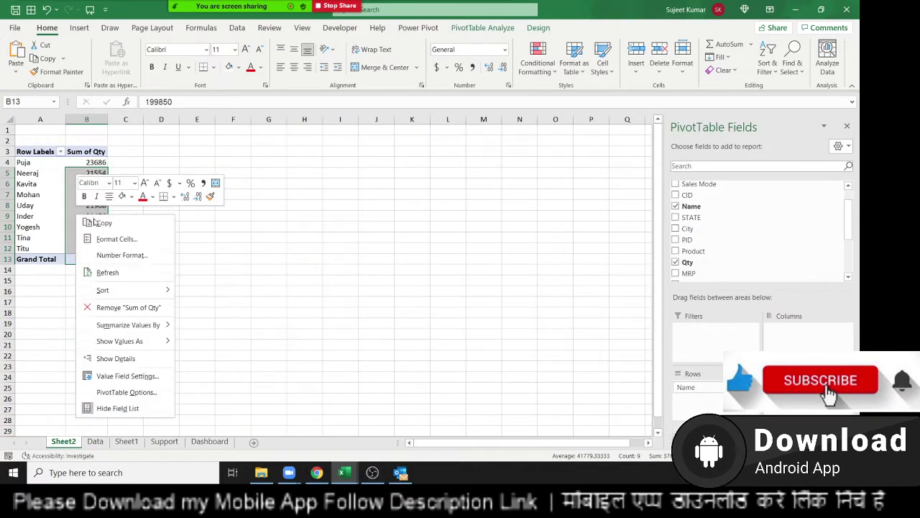
click(123, 273)
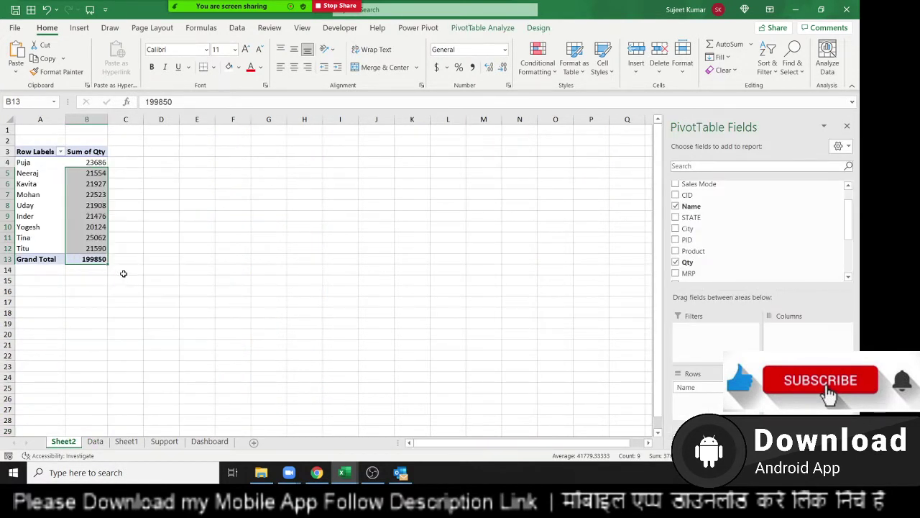
click(91, 256)
click(95, 441)
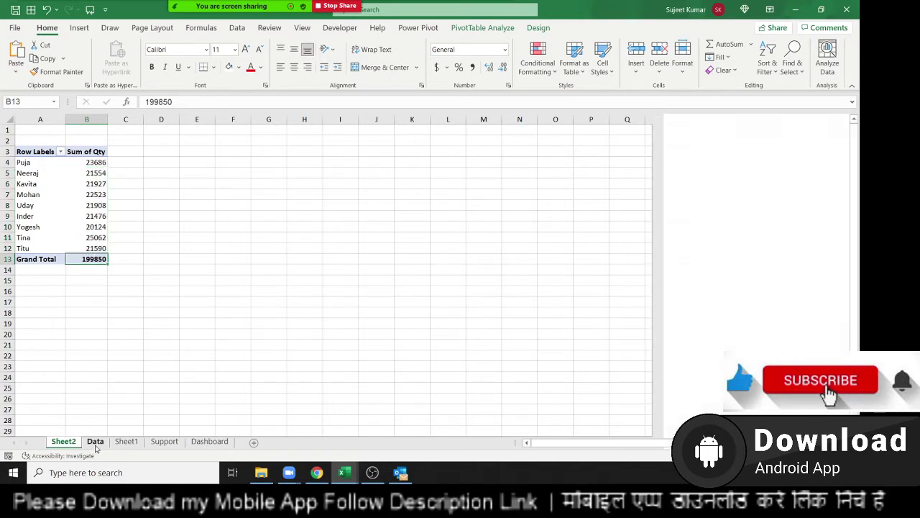
click(10, 421)
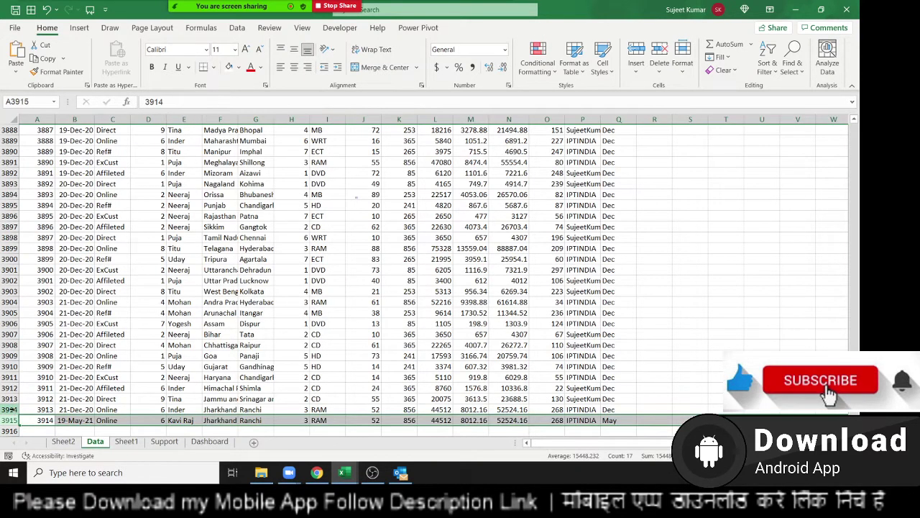
click(10, 410)
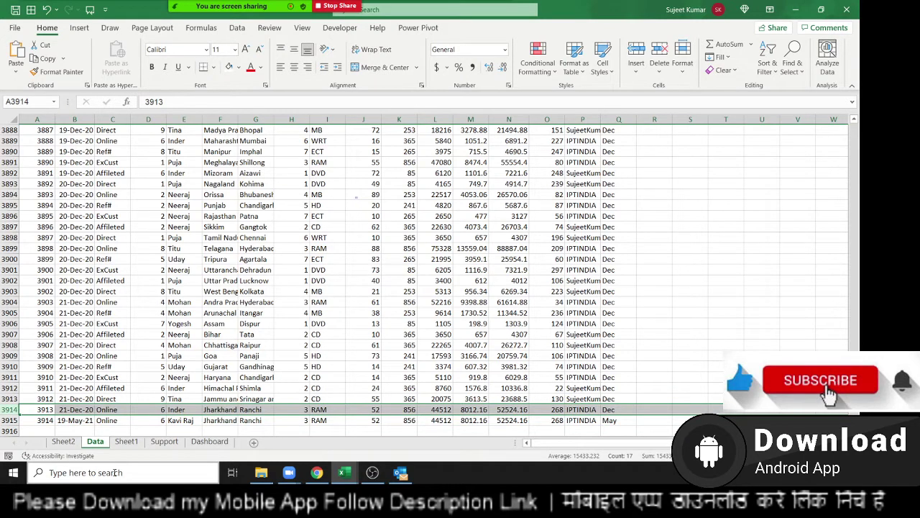
key(Down)
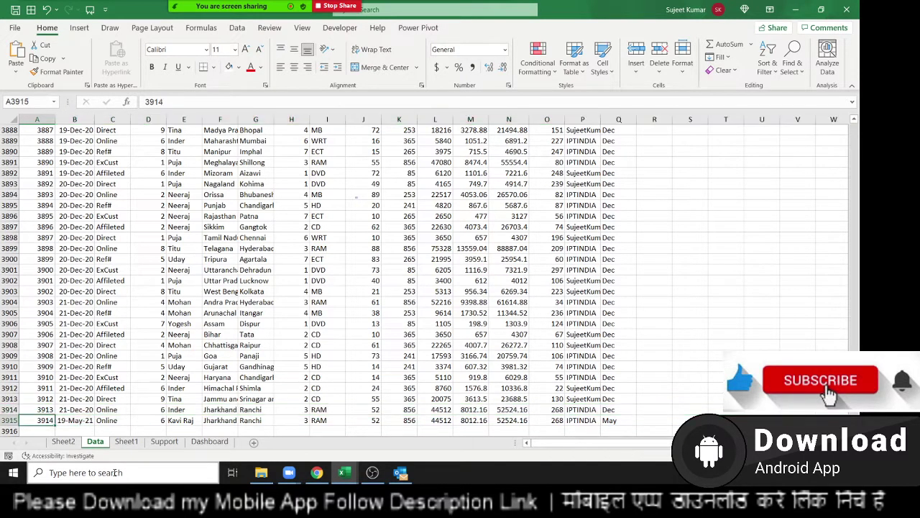
key(shift+space)
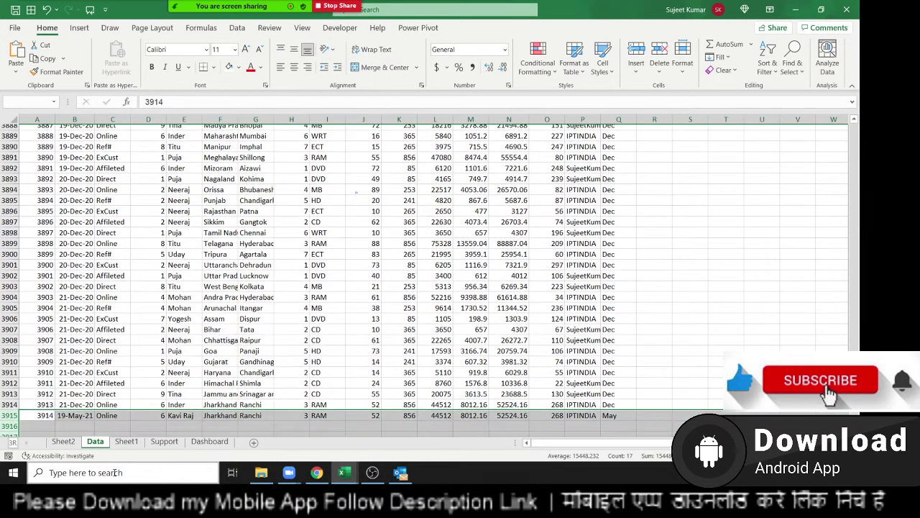
key(shift+Down)
key(shift+Down)
key(shift+Down)
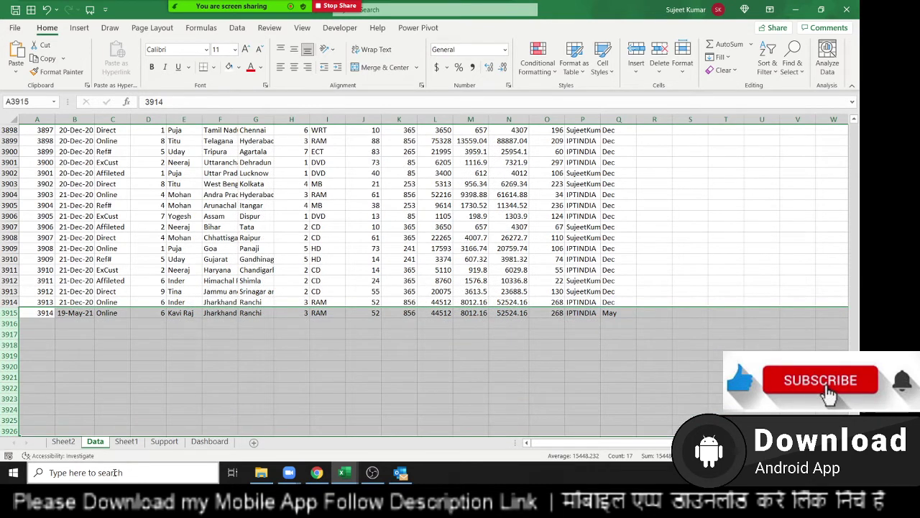
key(Up)
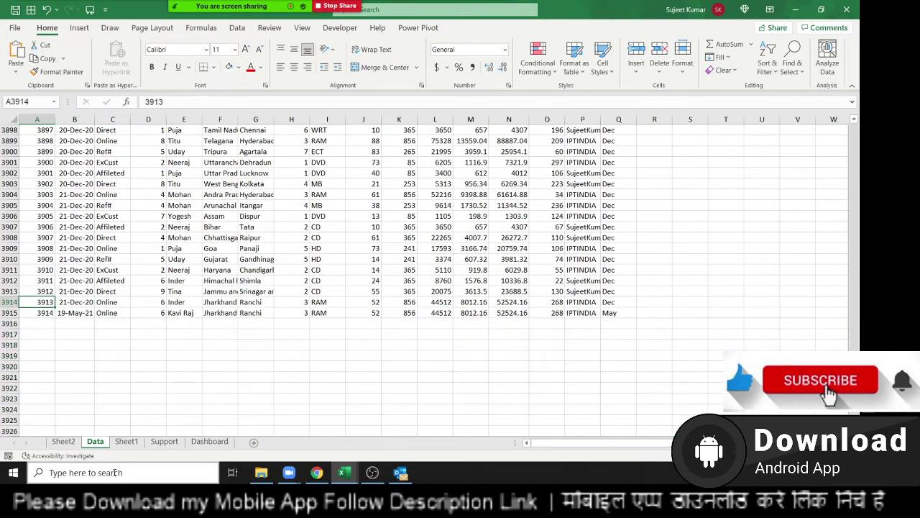
click(81, 431)
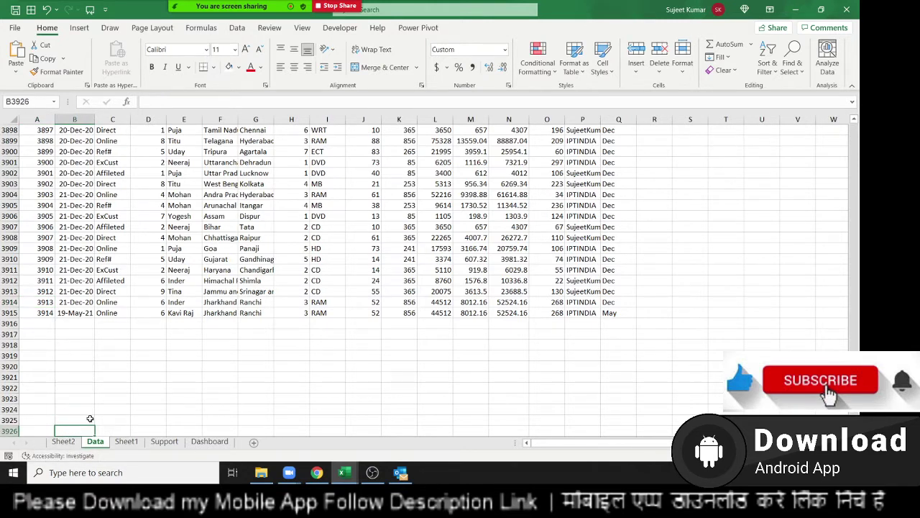
click(56, 249)
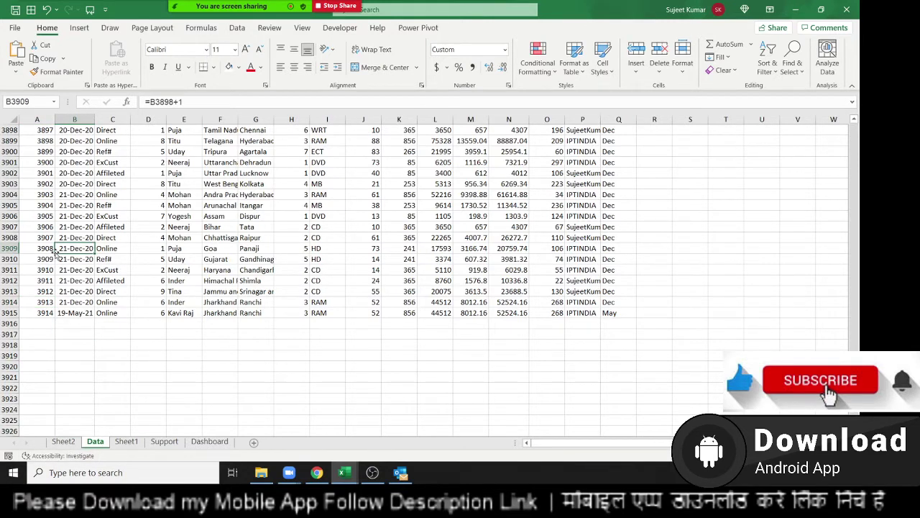
click(45, 163)
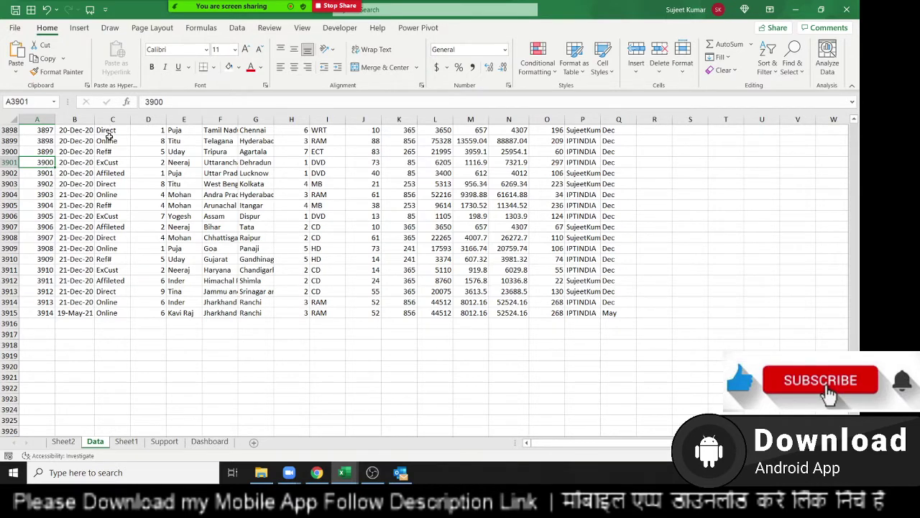
Step: Change the Sheet2 pivot's source to Data!$A$1:$Q$3916, raising the grand total to 199902
click(63, 440)
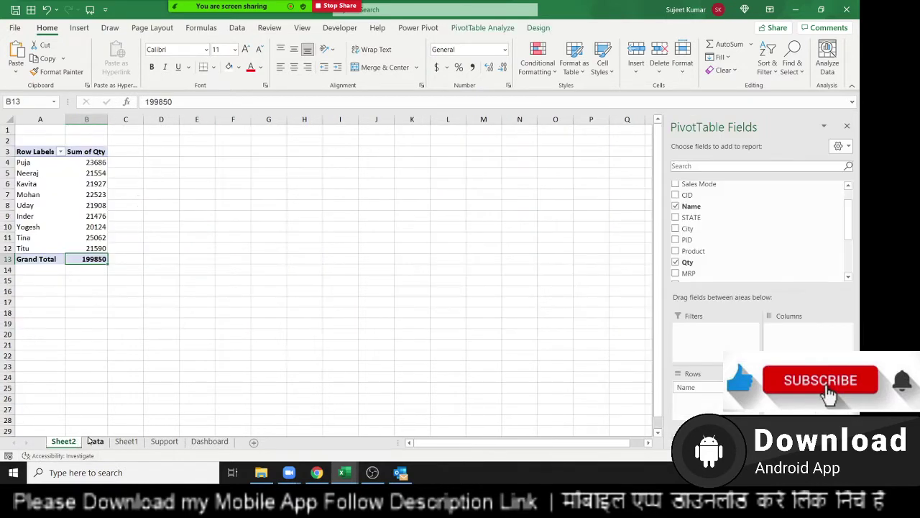
click(6, 205)
click(483, 27)
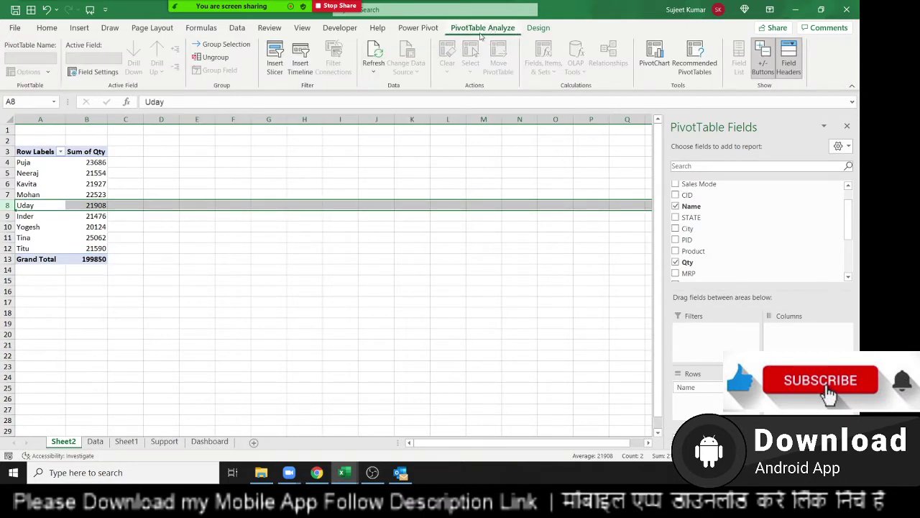
click(94, 173)
click(413, 77)
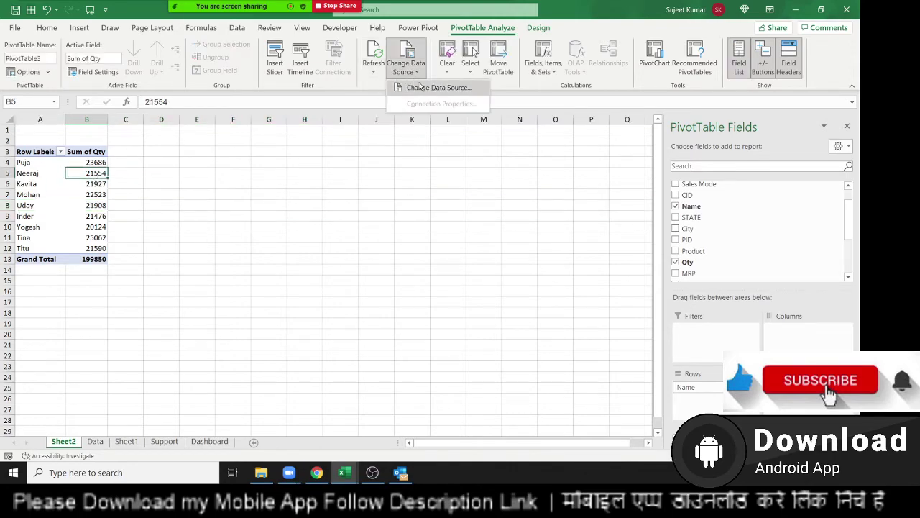
click(424, 82)
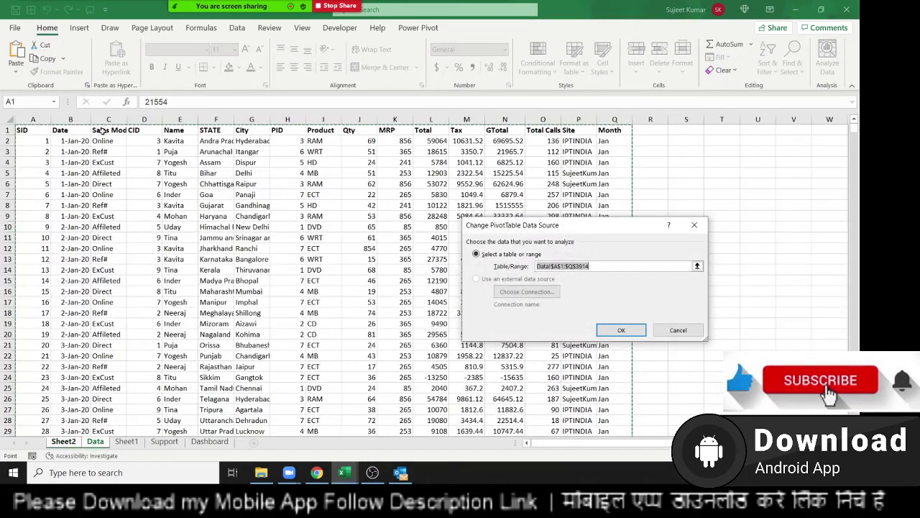
click(34, 128)
key(ctrl+shift+Right)
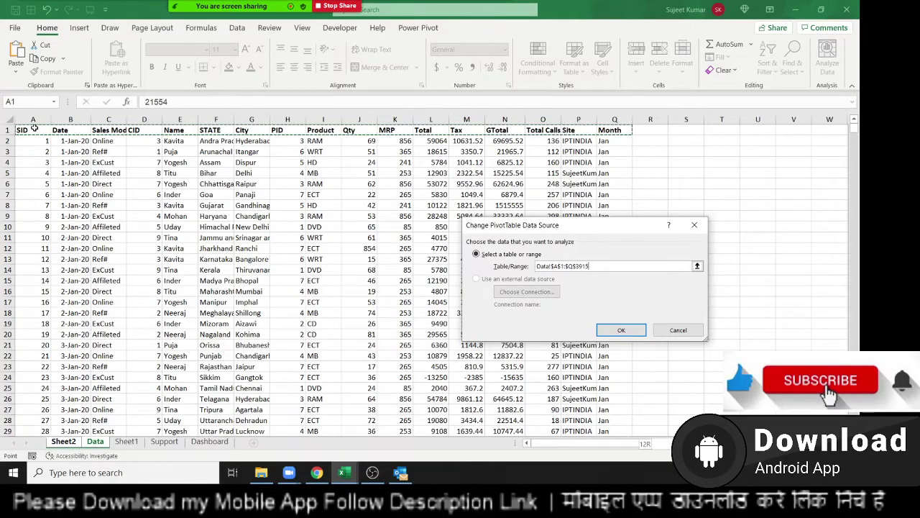
key(ctrl+shift+Down)
key(shift+Down)
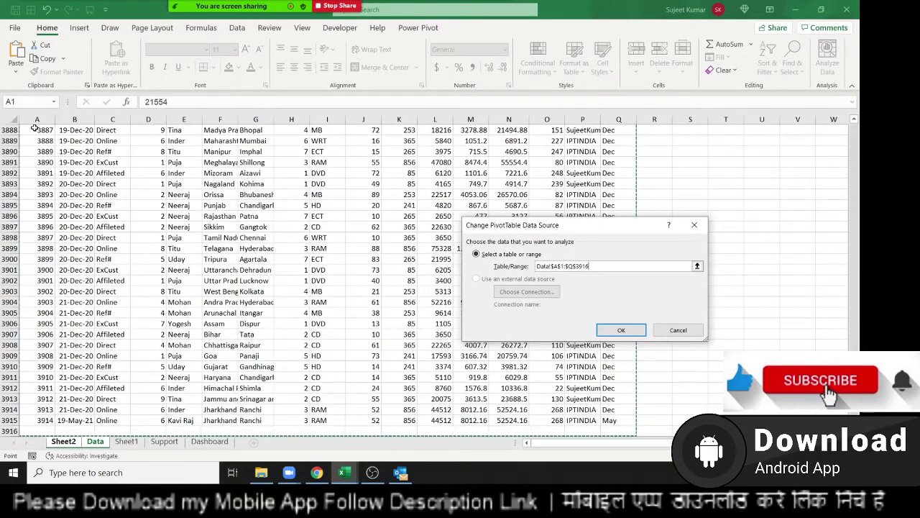
key(Return)
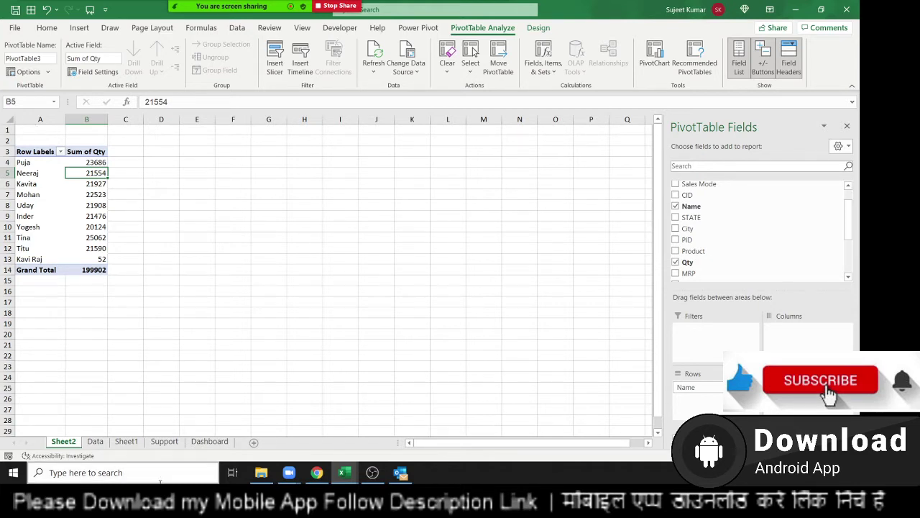
Step: Delete Sheet2 along with its pivot table
right_click(78, 441)
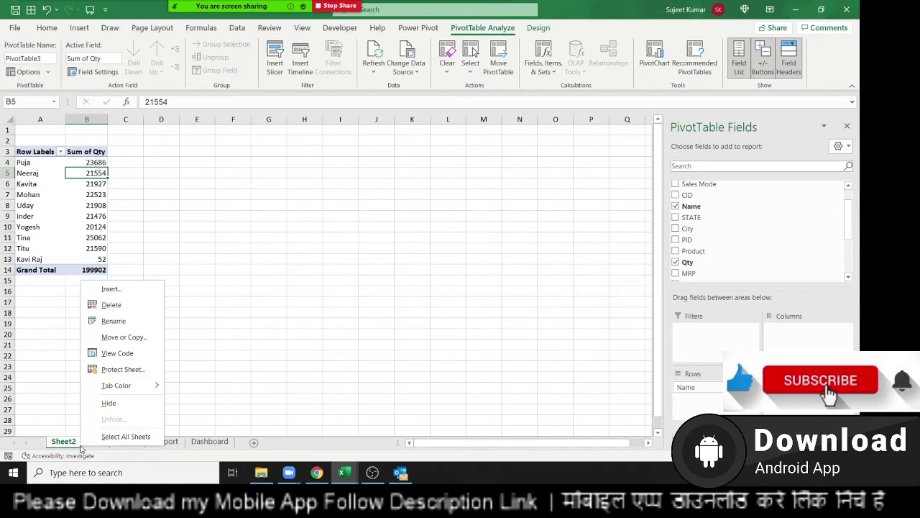
click(111, 305)
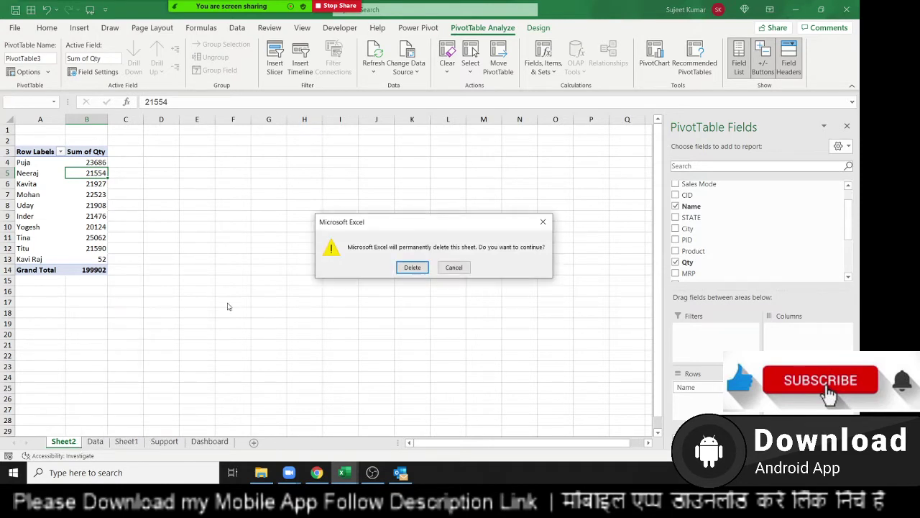
click(400, 268)
Step: Select the full data range A1:Q3915 on the Data sheet
click(10, 420)
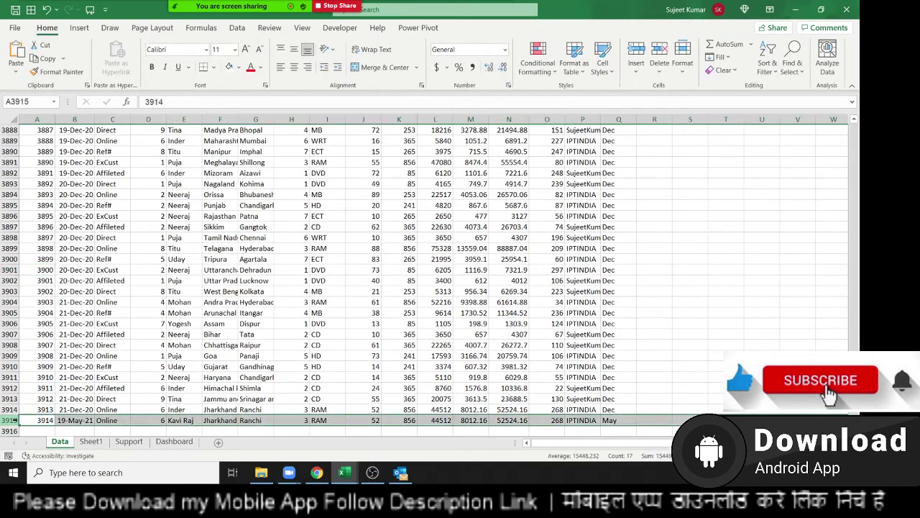
key(ctrl+Home)
key(Right)
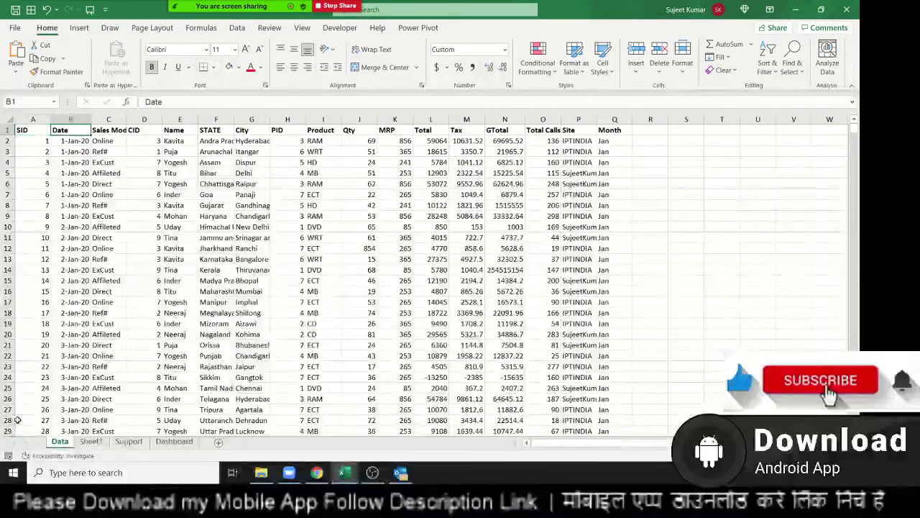
key(ctrl+shift+Down)
key(ctrl+shift+Right)
key(ctrl+Home)
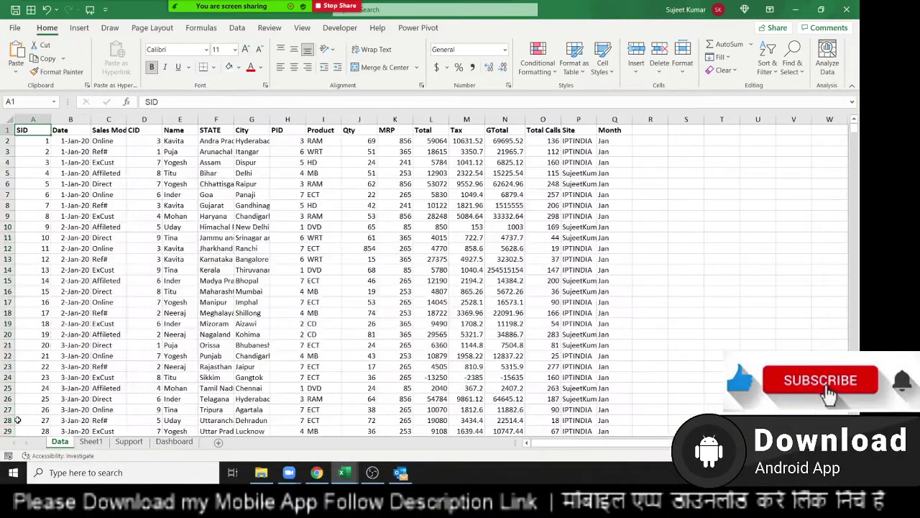
key(ctrl+shift+Right)
key(ctrl+shift+Down)
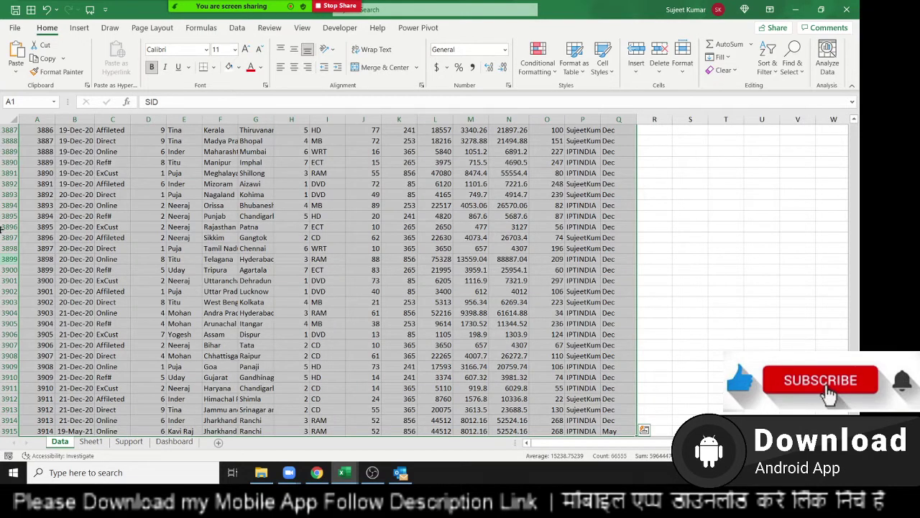
Step: Convert the sales data range into a formatted table, keeping the name Table1
click(79, 28)
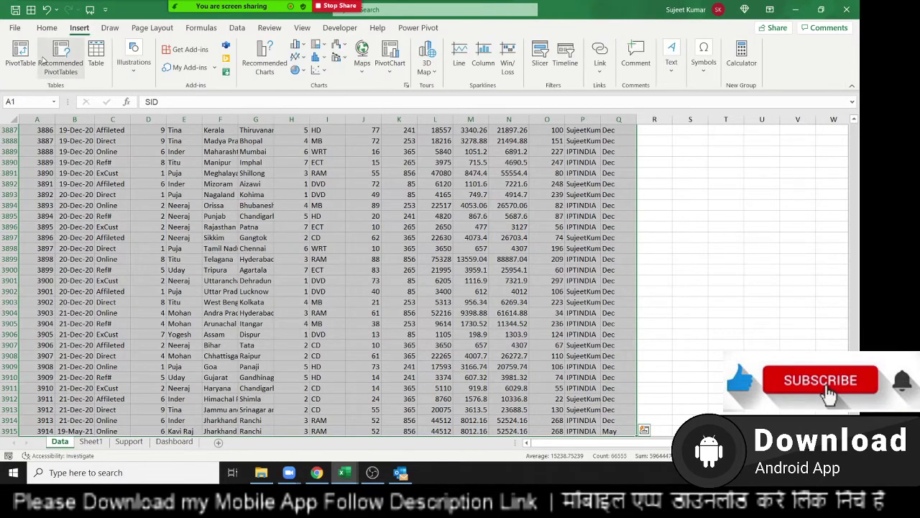
click(56, 29)
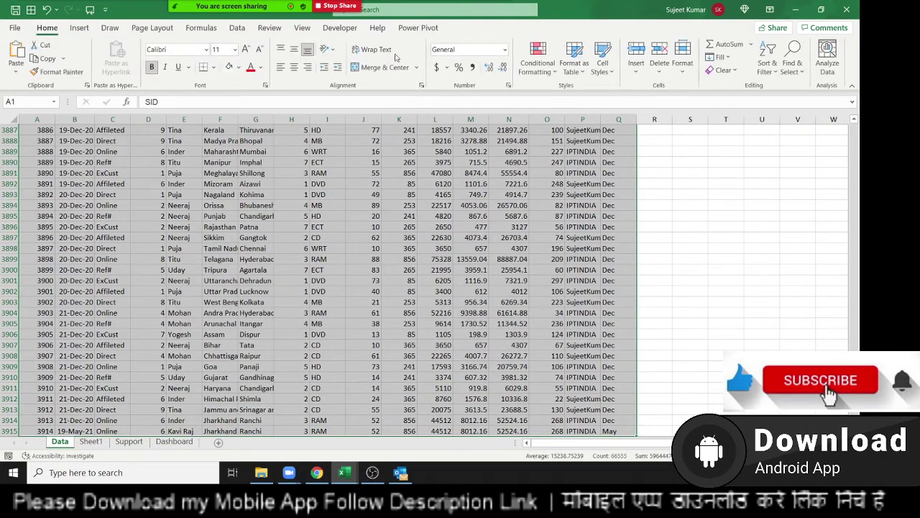
click(79, 28)
click(96, 56)
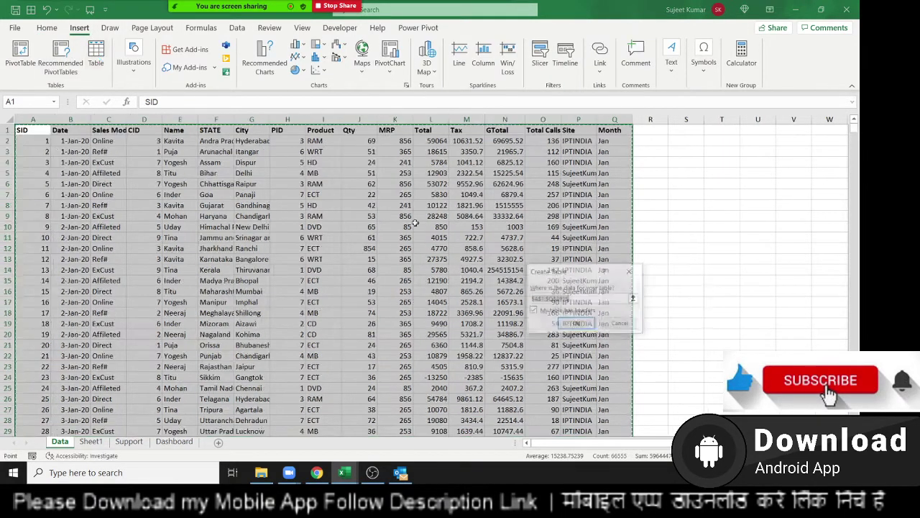
click(576, 324)
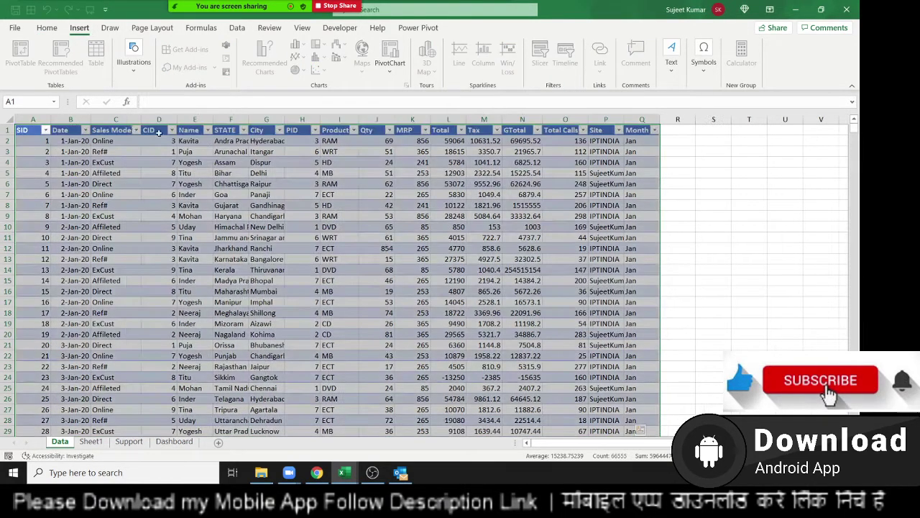
click(34, 59)
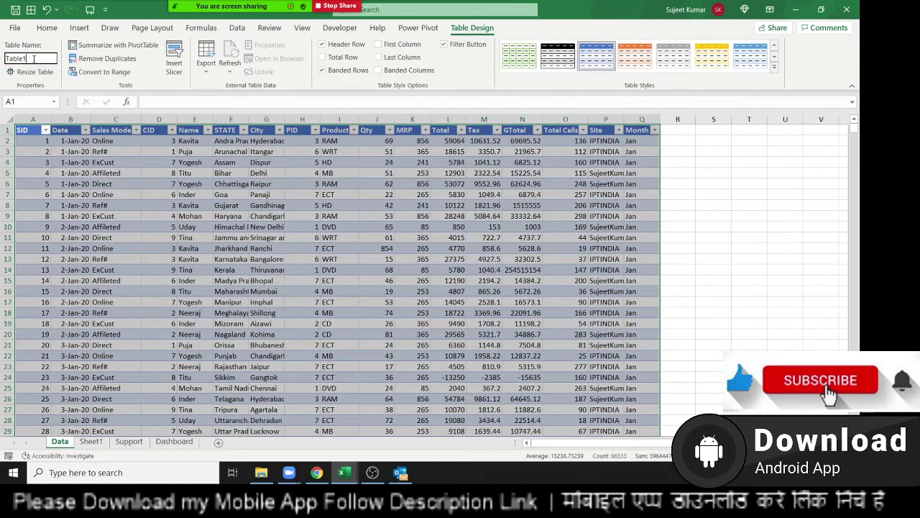
double_click(10, 60)
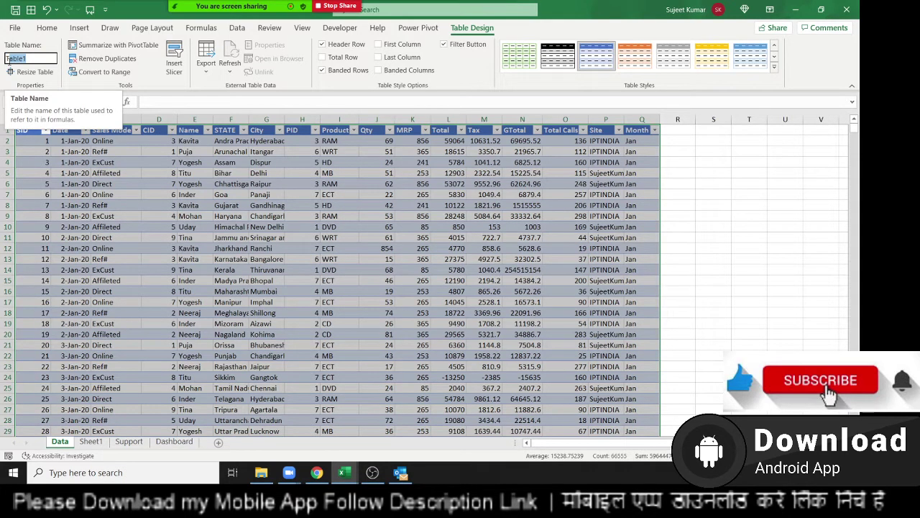
key(Return)
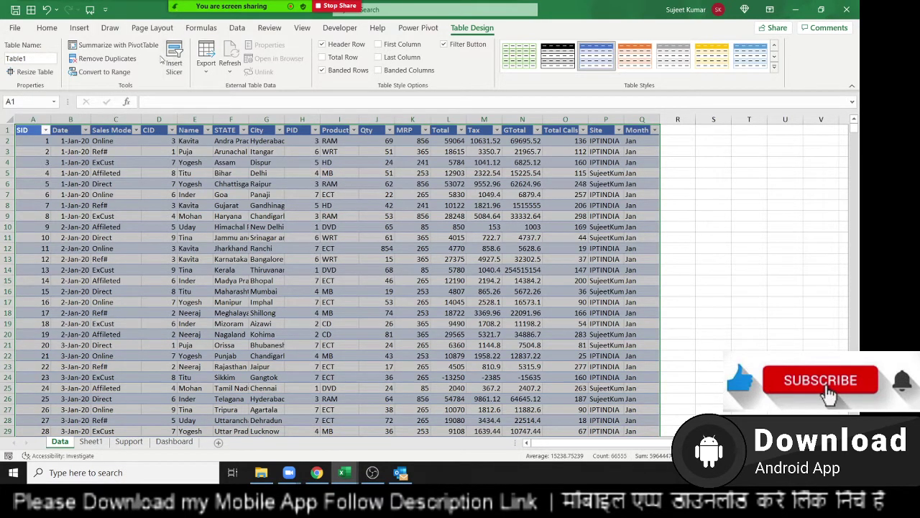
Step: Create an empty pivot table from Table1 on new Sheet3
click(47, 29)
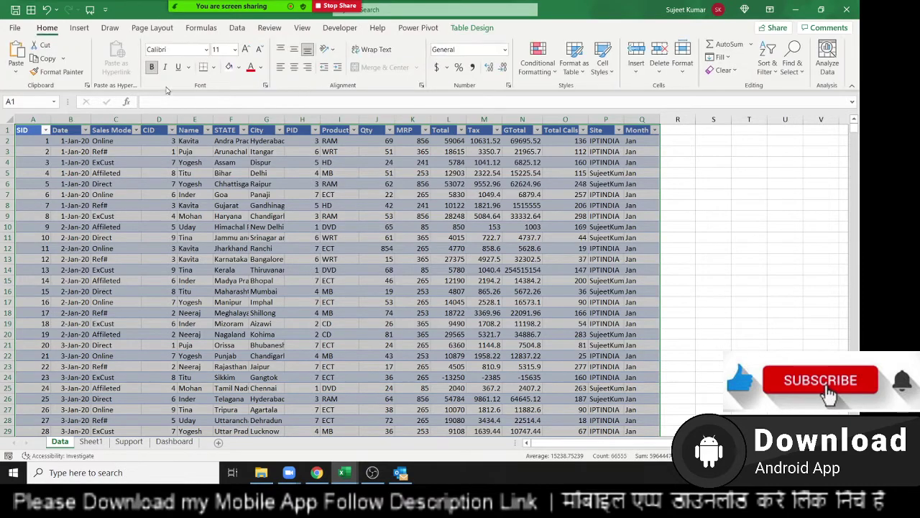
click(77, 28)
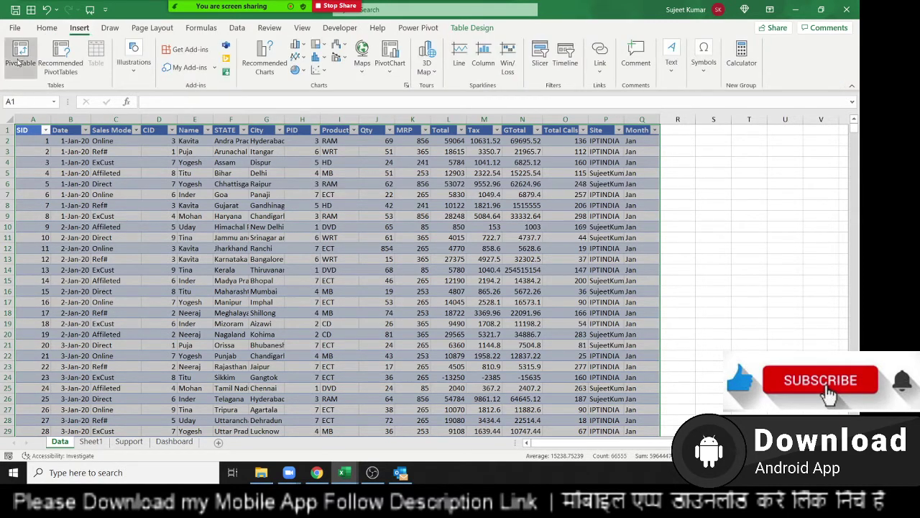
click(20, 58)
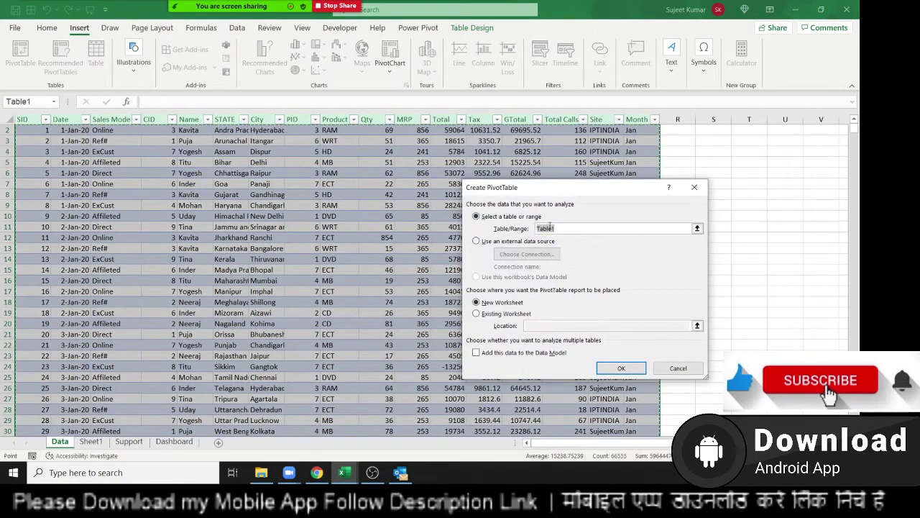
click(622, 369)
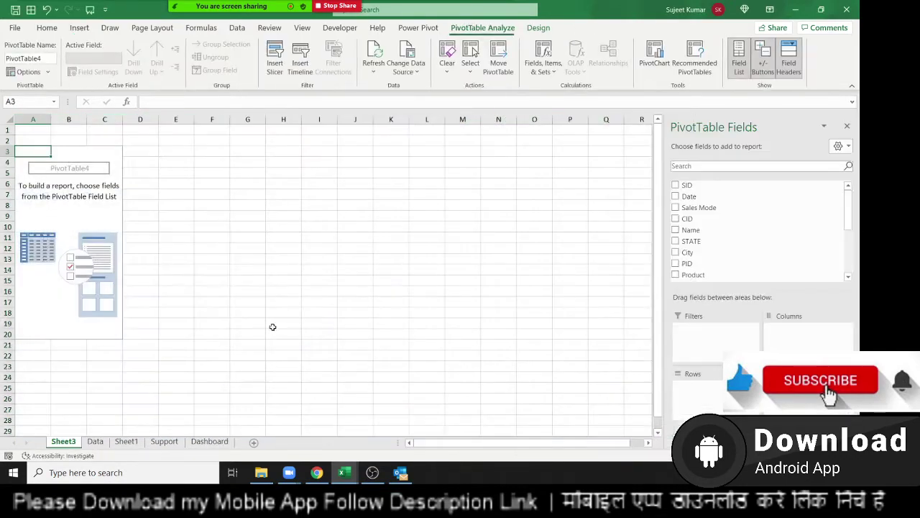
click(96, 443)
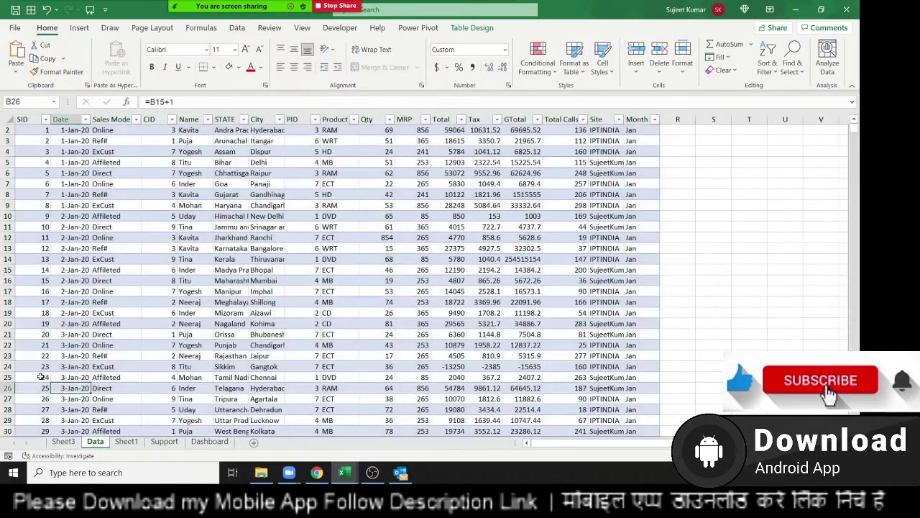
click(44, 376)
key(ctrl+Down)
key(Down)
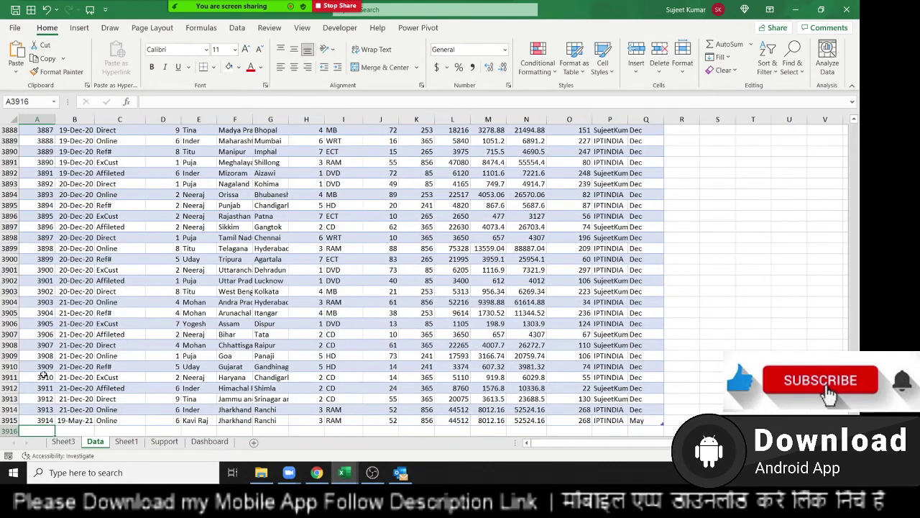
text(3915)
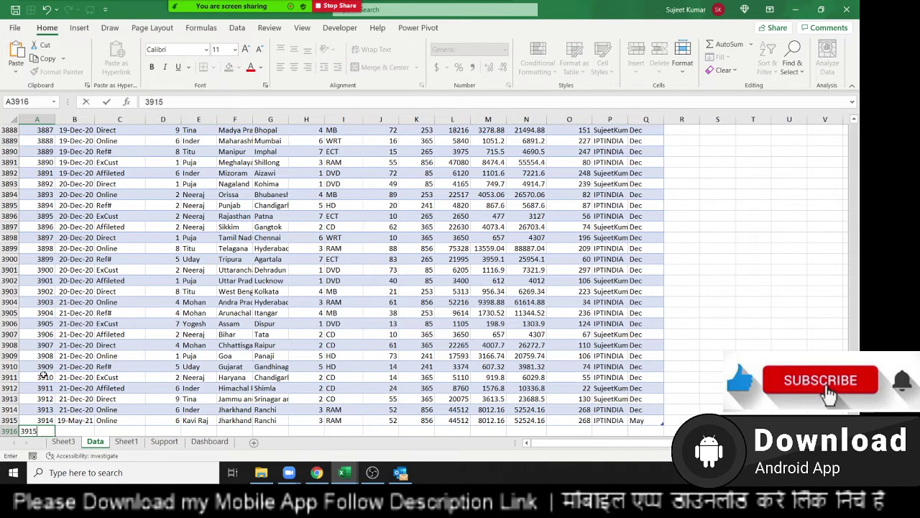
key(Tab)
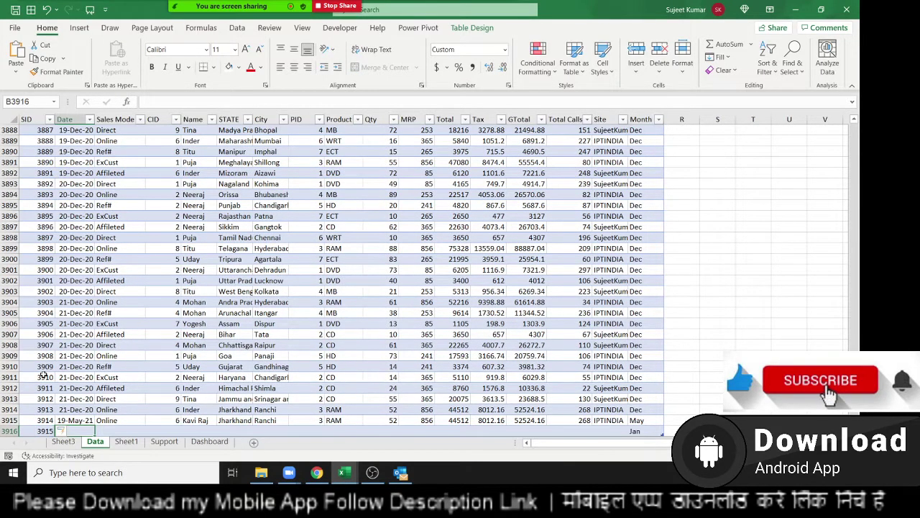
scroll(43, 375, down, 1)
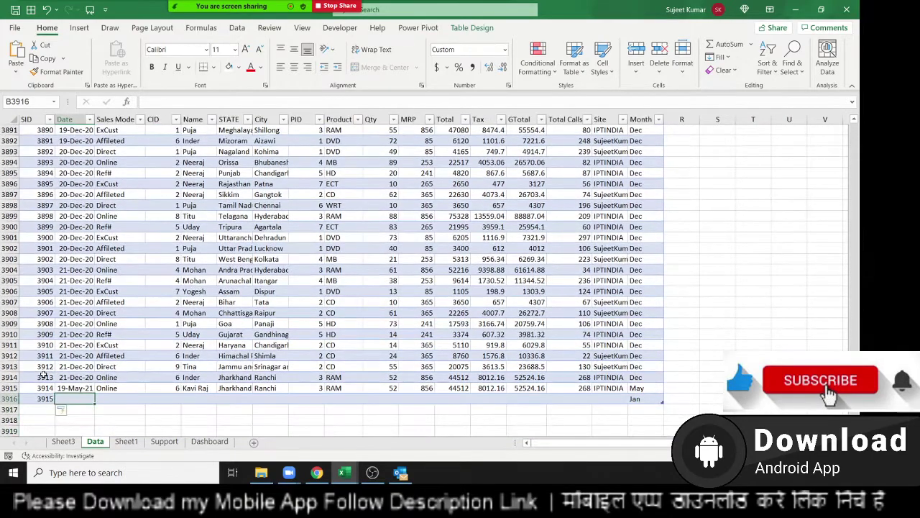
key(Down)
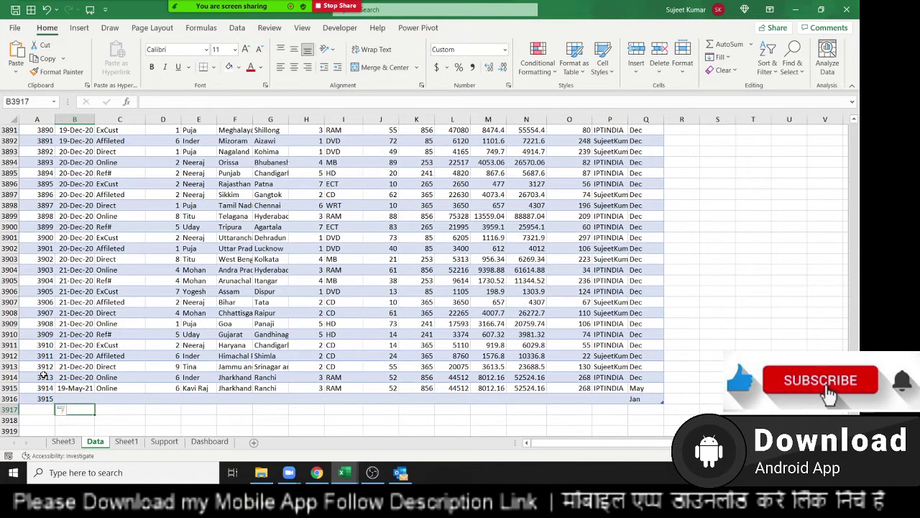
key(ctrl+z)
key(ctrl+z)
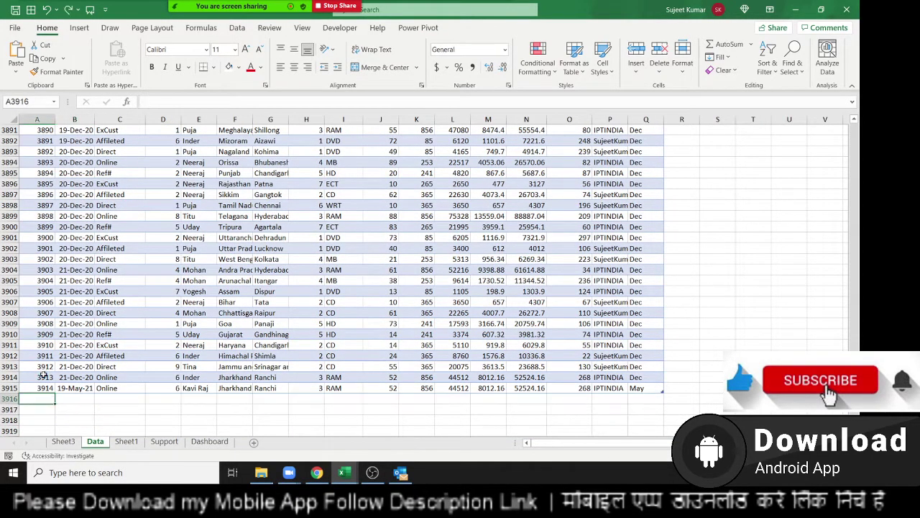
key(Down)
key(Down)
key(Up)
key(Up)
text(391)
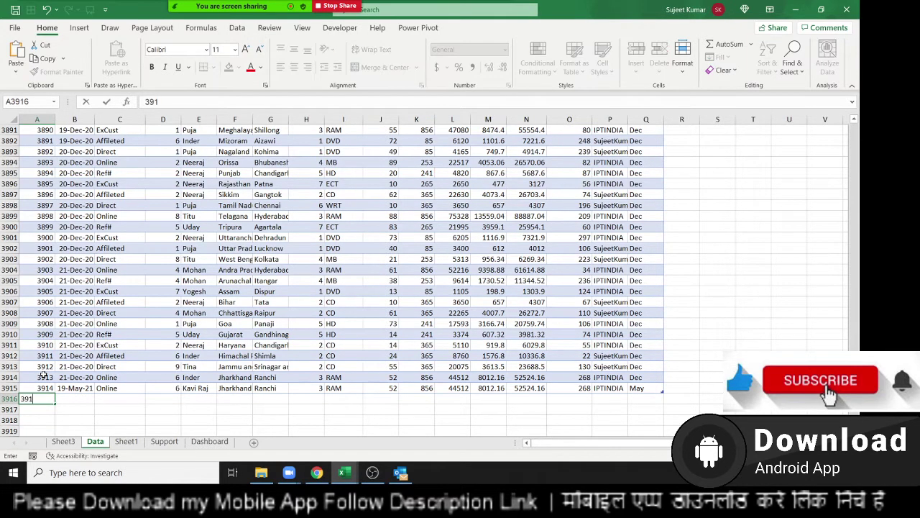
key(Return)
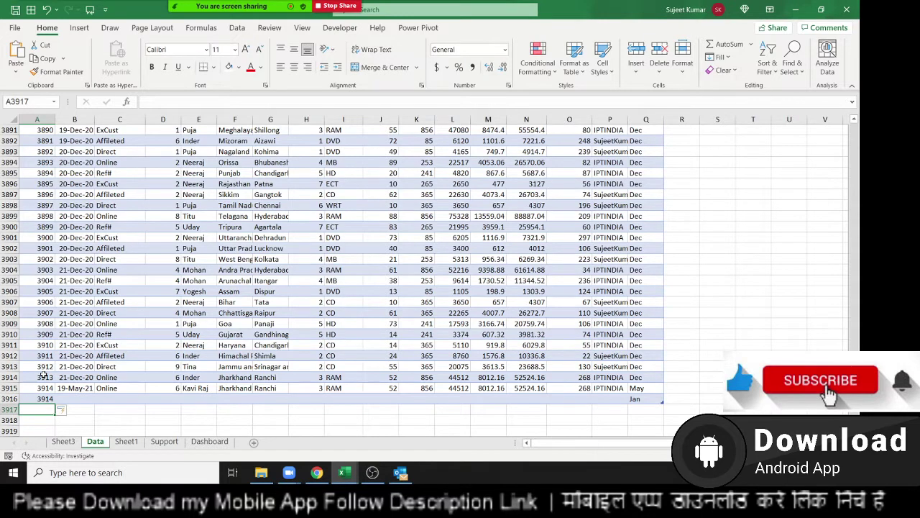
key(Up)
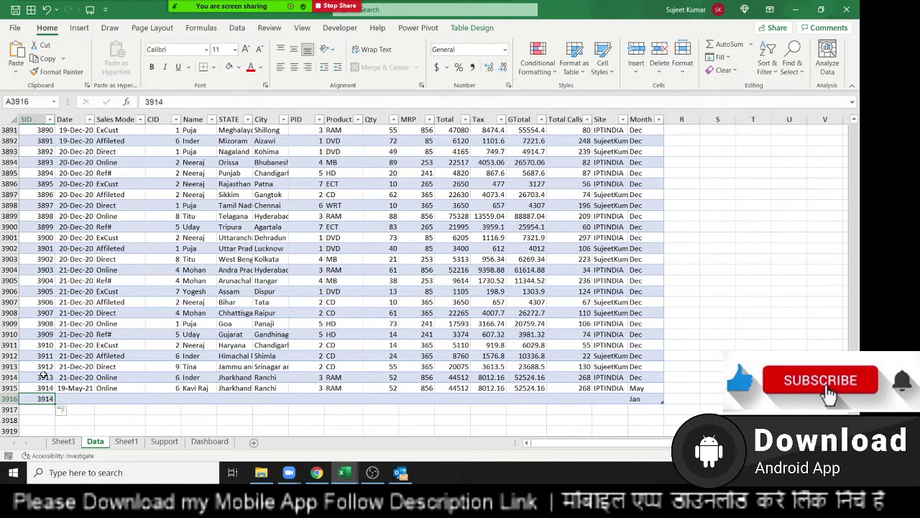
key(ctrl+z)
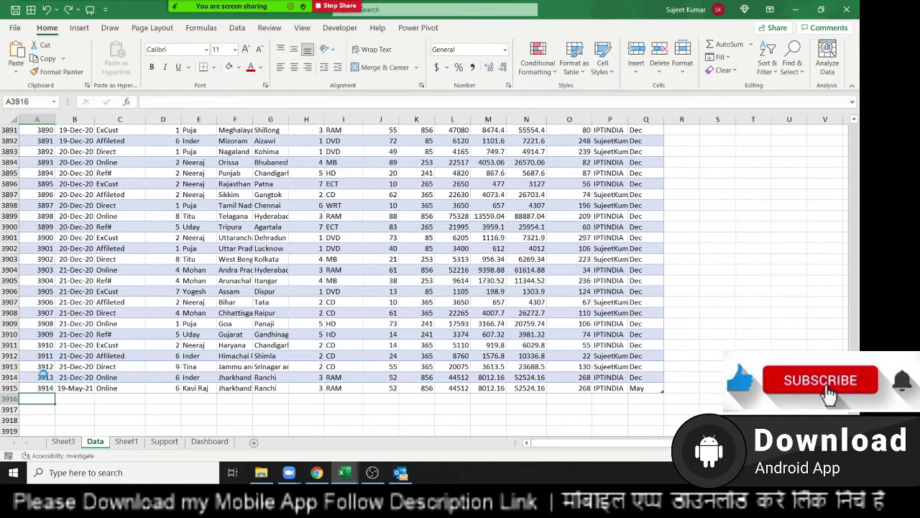
key(ctrl+Page_Up)
key(ctrl+Page_Down)
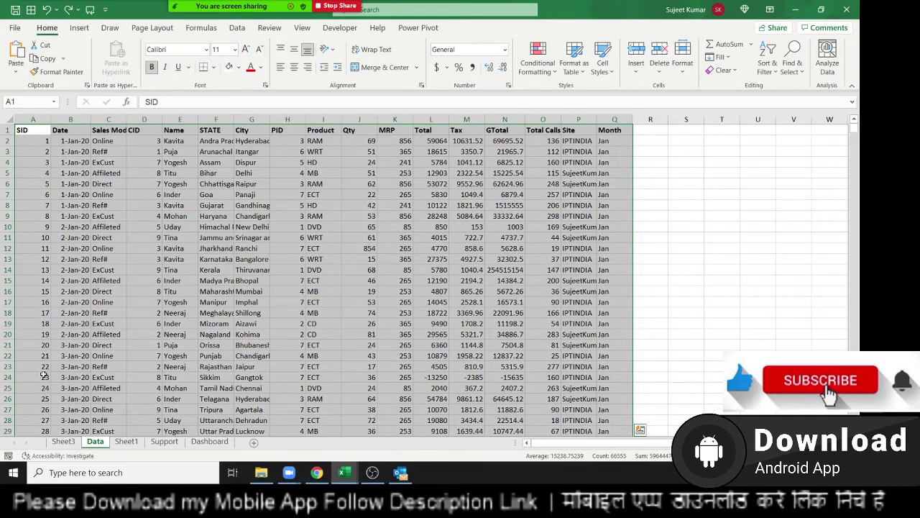
Step: Begin a new pivot table on blank Sheet3 anchored at cell A1
click(75, 443)
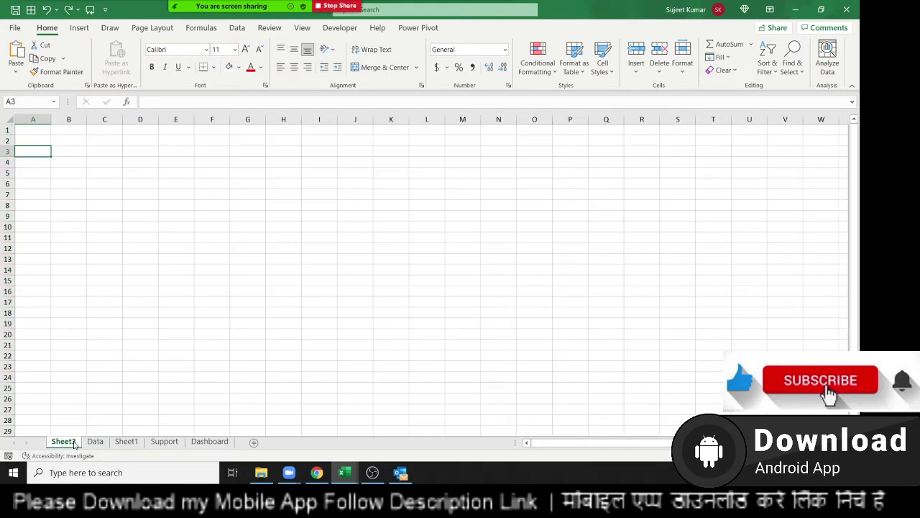
click(42, 129)
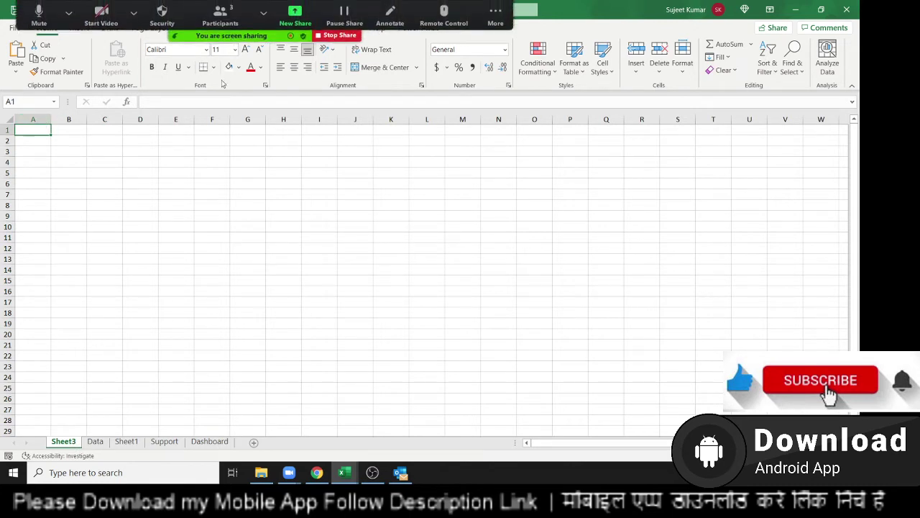
click(182, 197)
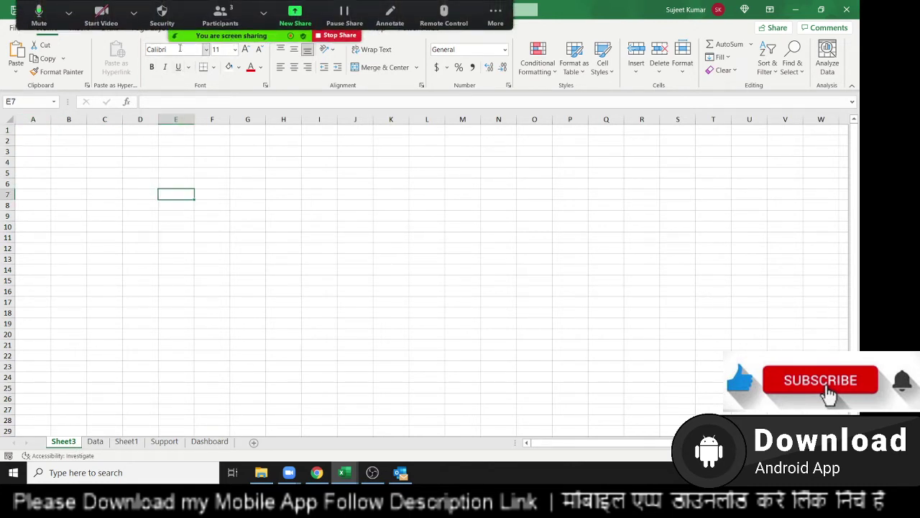
click(25, 129)
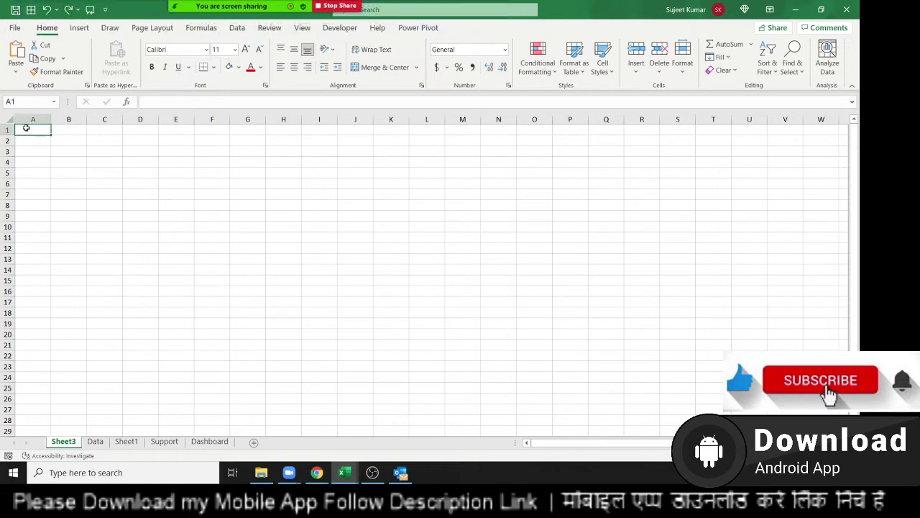
click(77, 29)
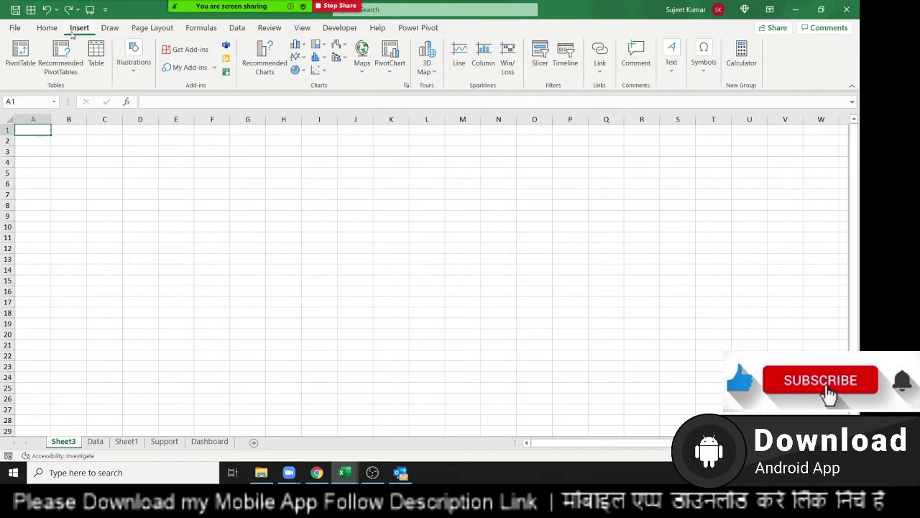
click(20, 57)
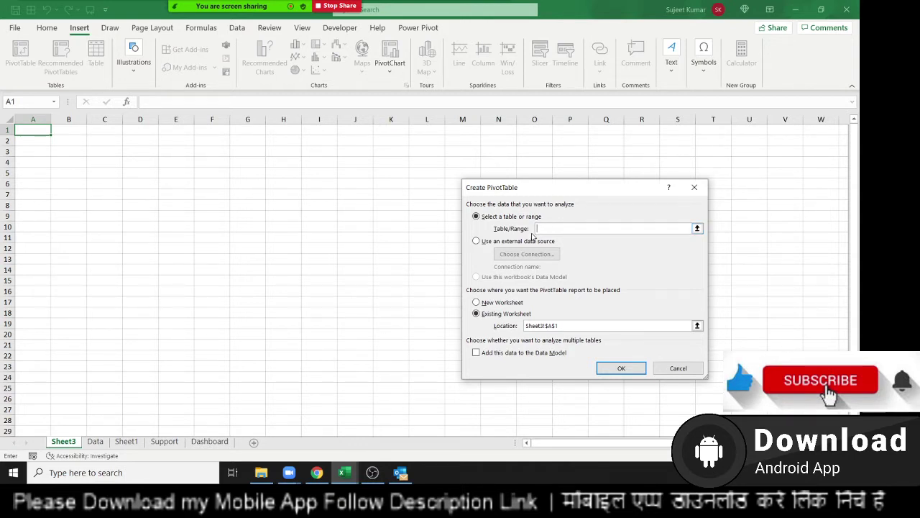
Step: Choose 'Use an external data source' and bring up the Existing Connections list
click(533, 242)
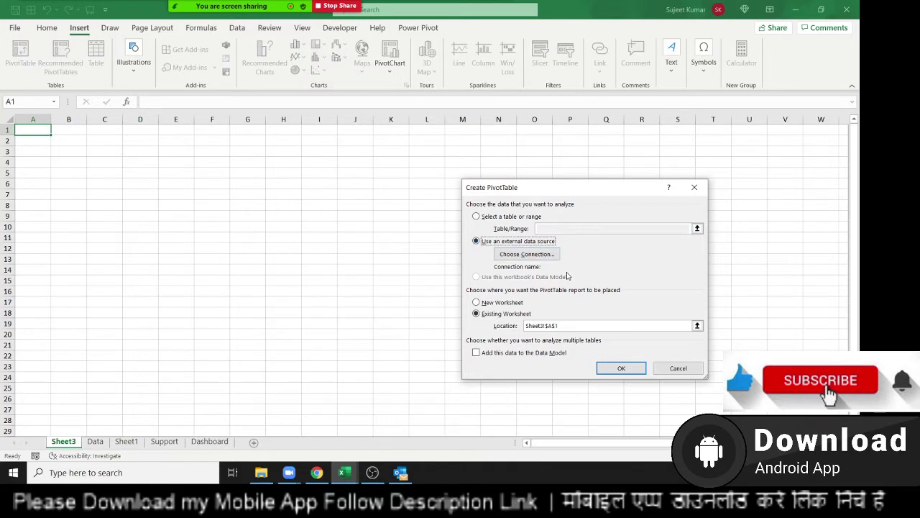
click(541, 258)
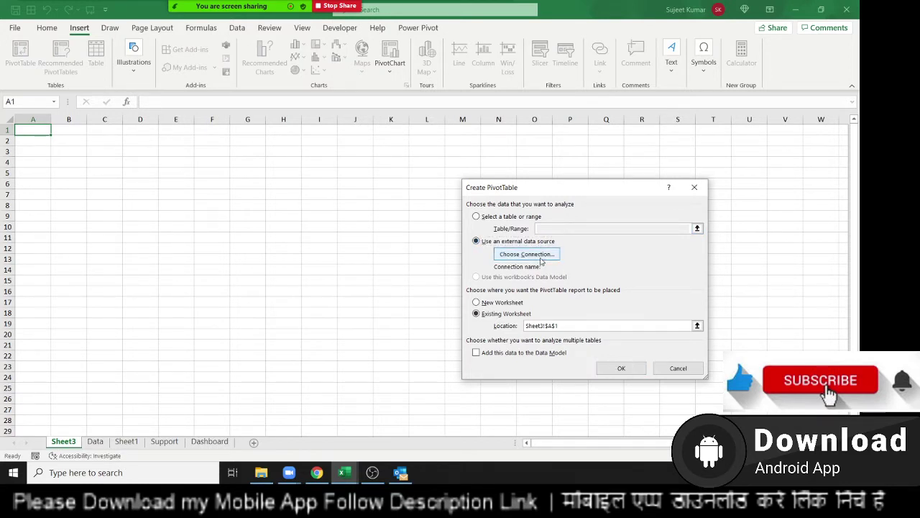
click(542, 259)
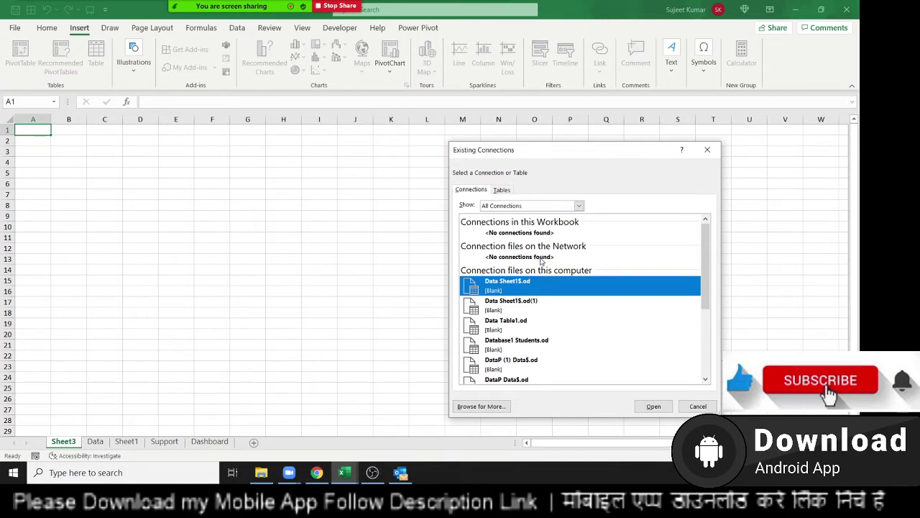
Step: Browse for More into the Downloads folder and scroll its files to locate DataP
click(504, 408)
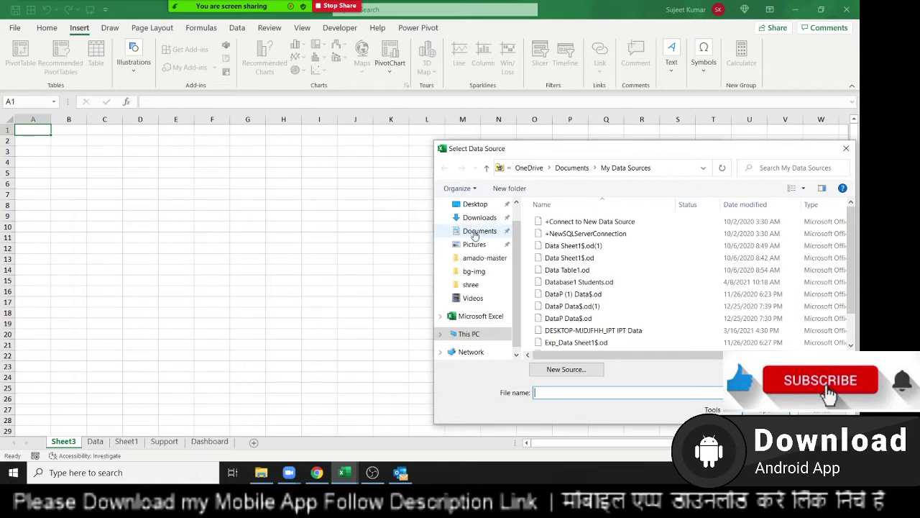
click(478, 218)
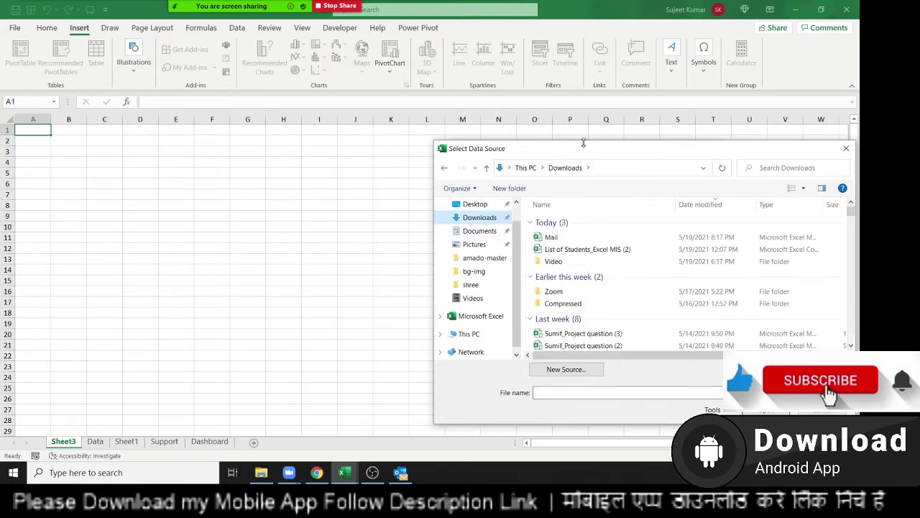
mouse_move(583, 144)
mouse_down()
mouse_move(584, 158)
mouse_move(505, 169)
mouse_move(342, 143)
mouse_up()
scroll(374, 280, down, 2)
scroll(386, 277, down, 1)
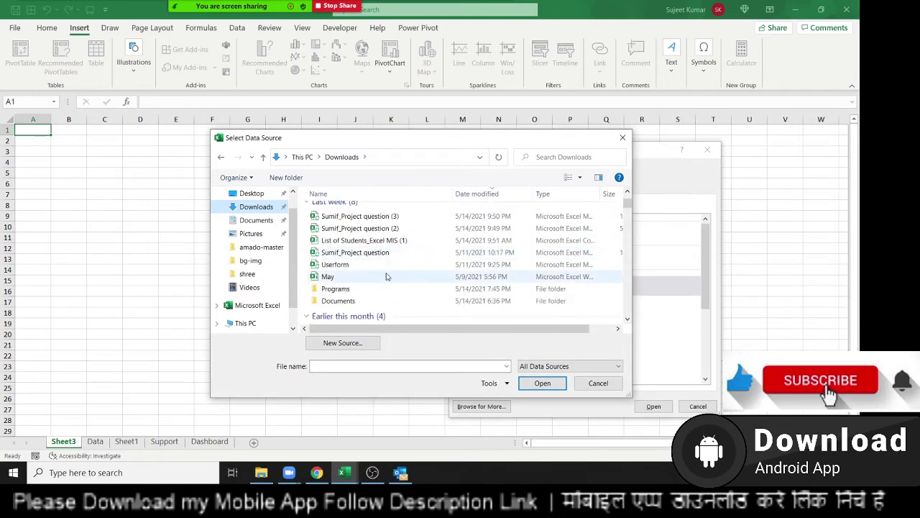
scroll(386, 277, down, 3)
scroll(386, 276, down, 2)
scroll(388, 287, up, 1)
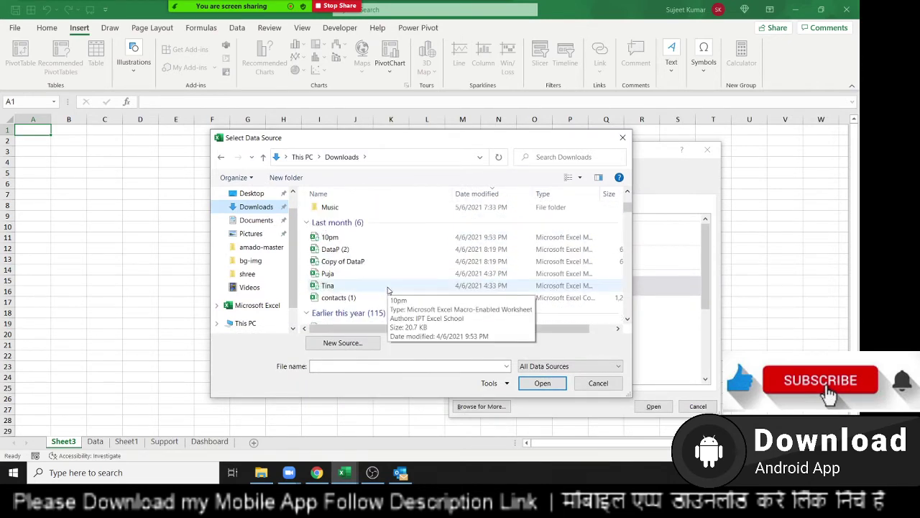
scroll(388, 290, down, 2)
scroll(389, 290, down, 1)
scroll(388, 290, down, 2)
scroll(388, 290, down, 2)
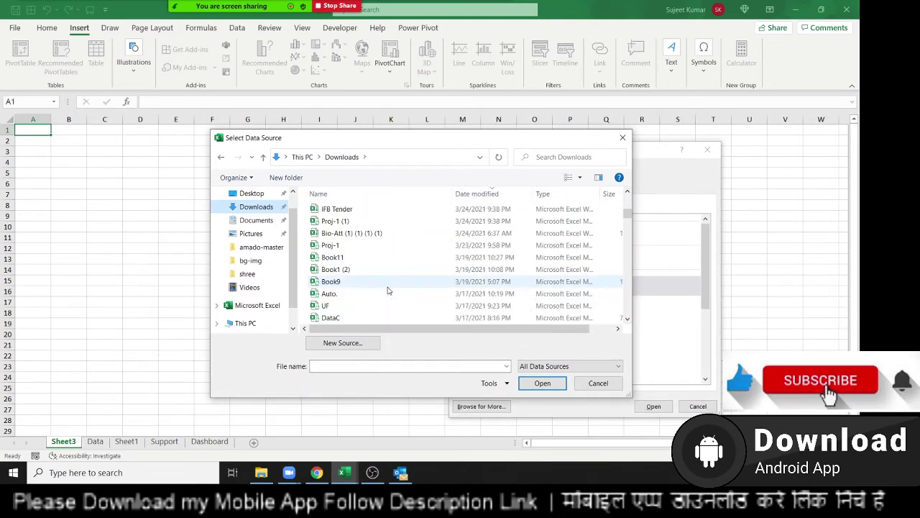
scroll(388, 289, down, 2)
scroll(388, 290, down, 3)
scroll(388, 290, down, 2)
scroll(389, 290, down, 2)
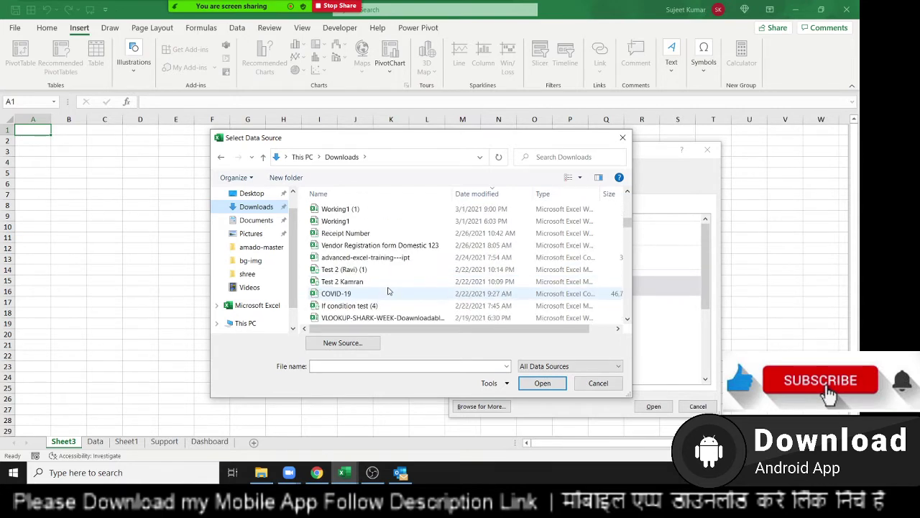
scroll(388, 290, down, 2)
scroll(389, 289, down, 2)
scroll(388, 289, down, 2)
scroll(388, 290, down, 2)
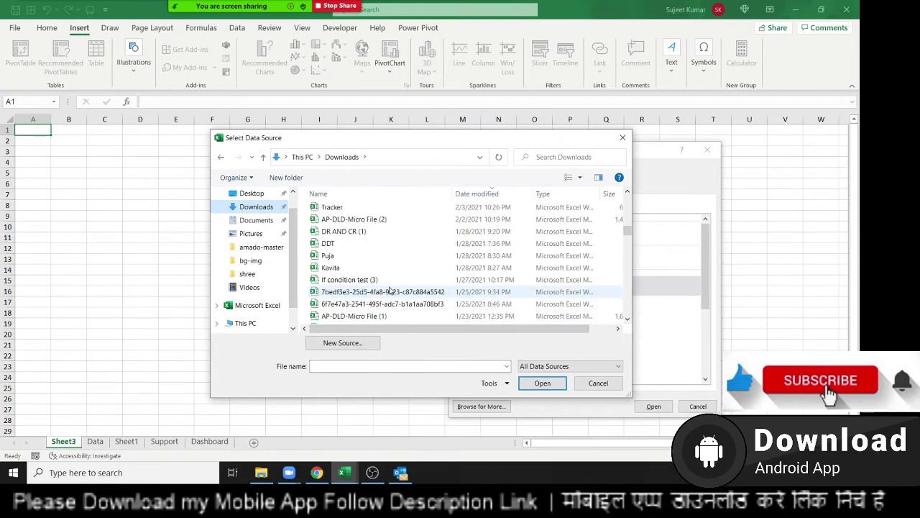
scroll(389, 290, down, 2)
scroll(389, 290, down, 2)
scroll(390, 290, down, 2)
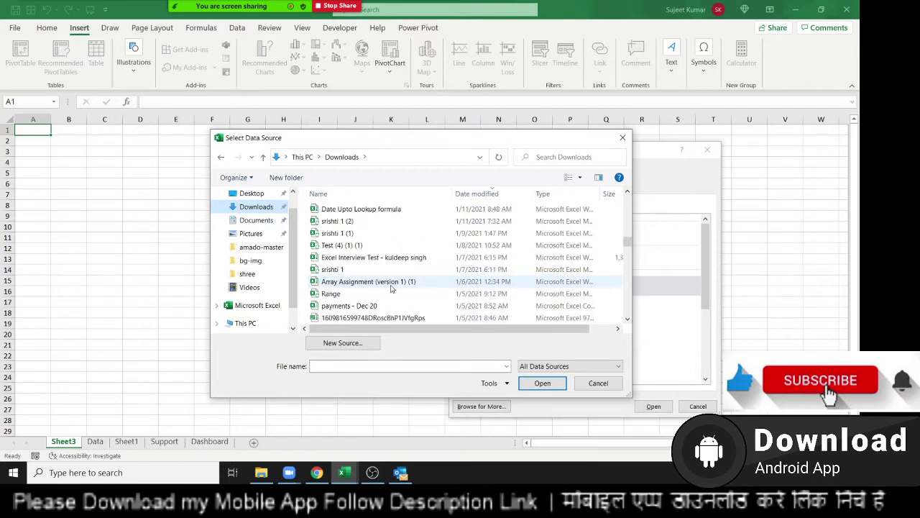
scroll(392, 288, down, 2)
scroll(392, 289, down, 2)
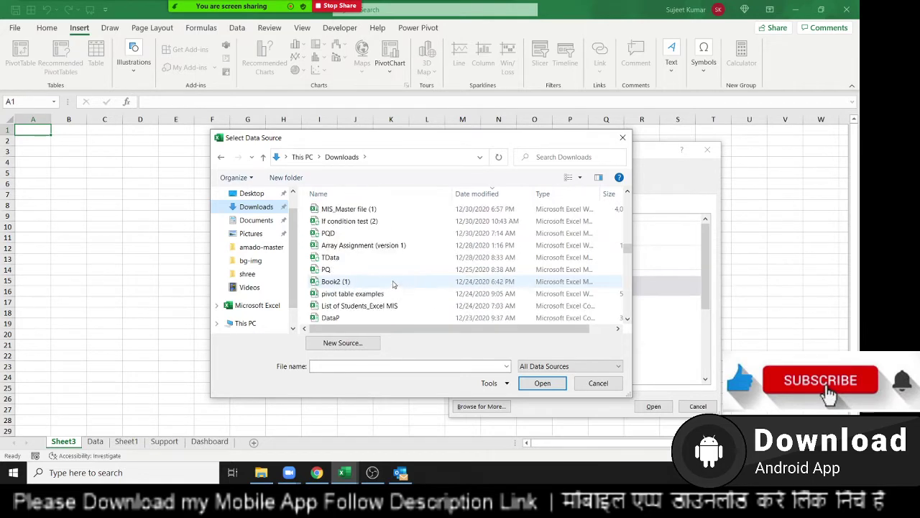
scroll(388, 255, down, 1)
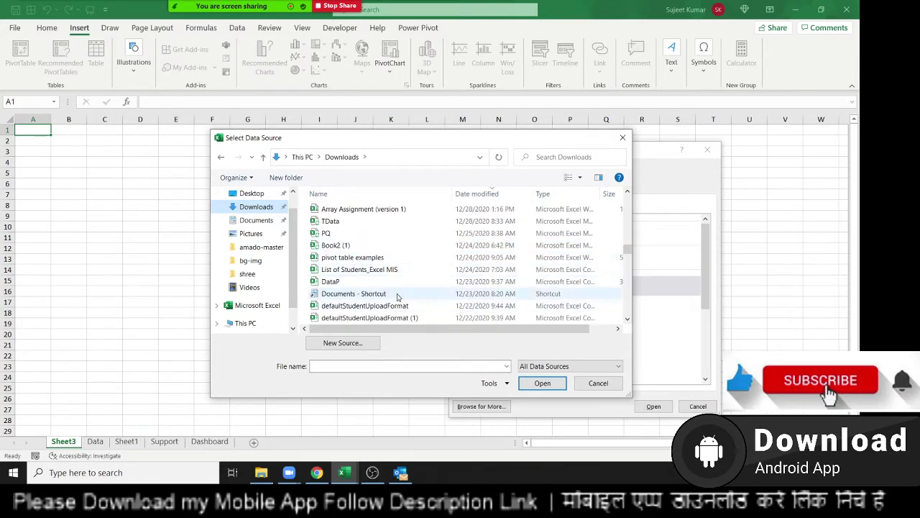
Step: Abandon the DataP external source attempt and cancel the Create PivotTable setup
click(390, 284)
click(552, 387)
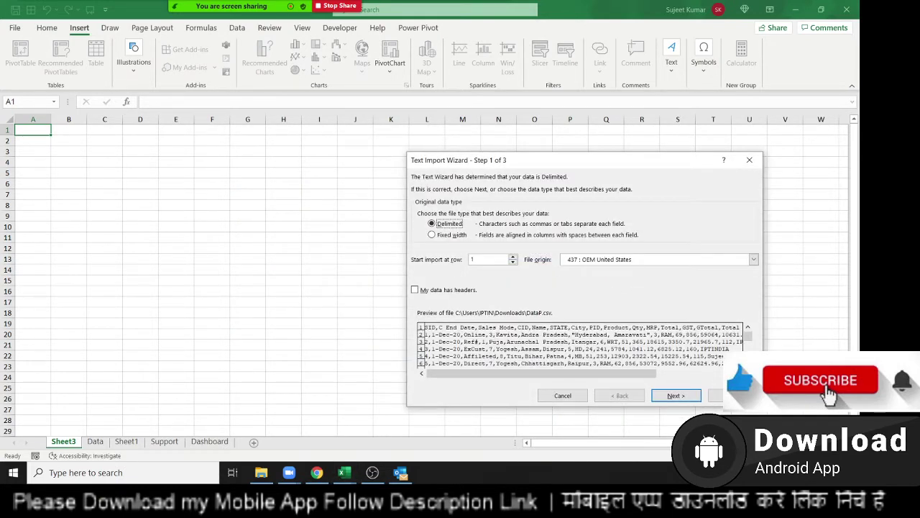
key(Escape)
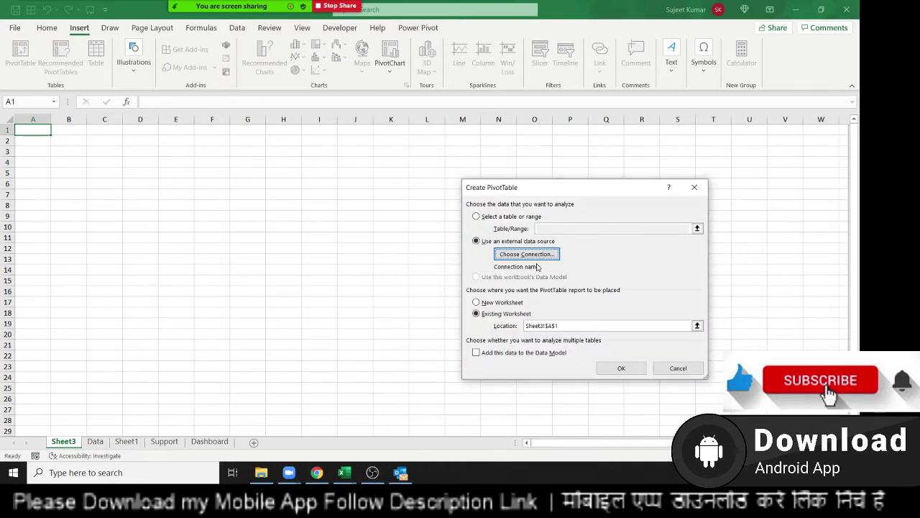
click(531, 254)
key(Escape)
key(Escape)
Step: Check the DataP recent file's options in File backstage, then return to Sheet3 without saving
click(14, 27)
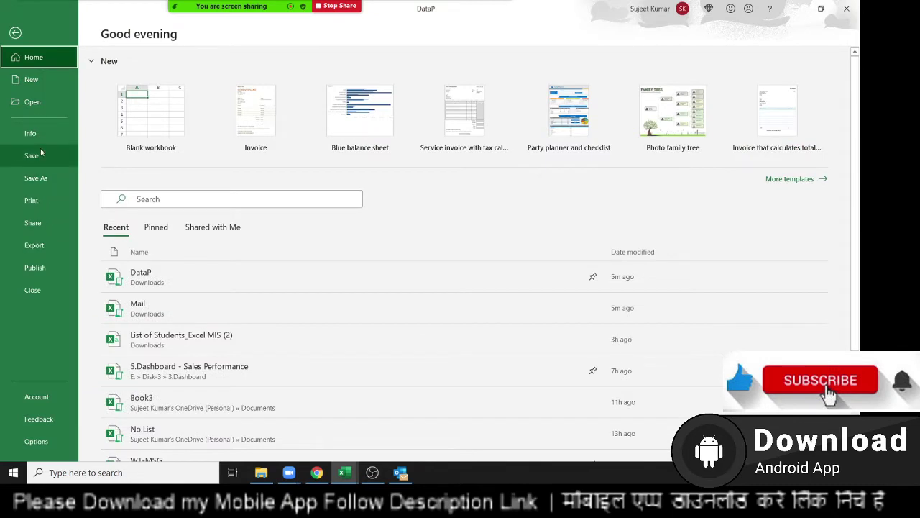
right_click(211, 286)
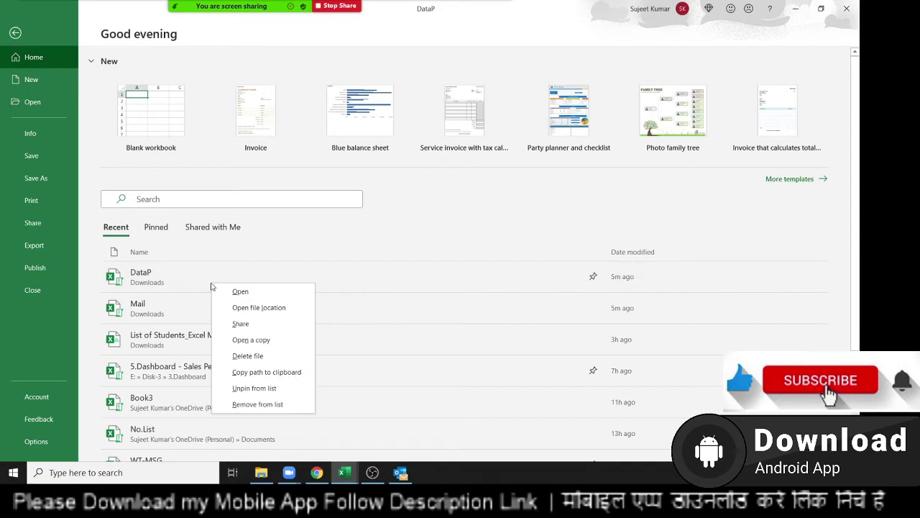
click(263, 308)
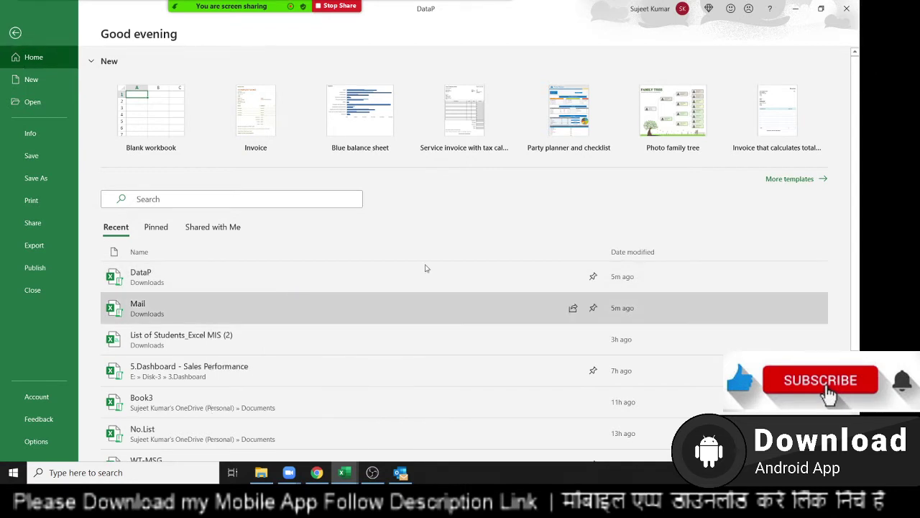
click(848, 9)
click(474, 249)
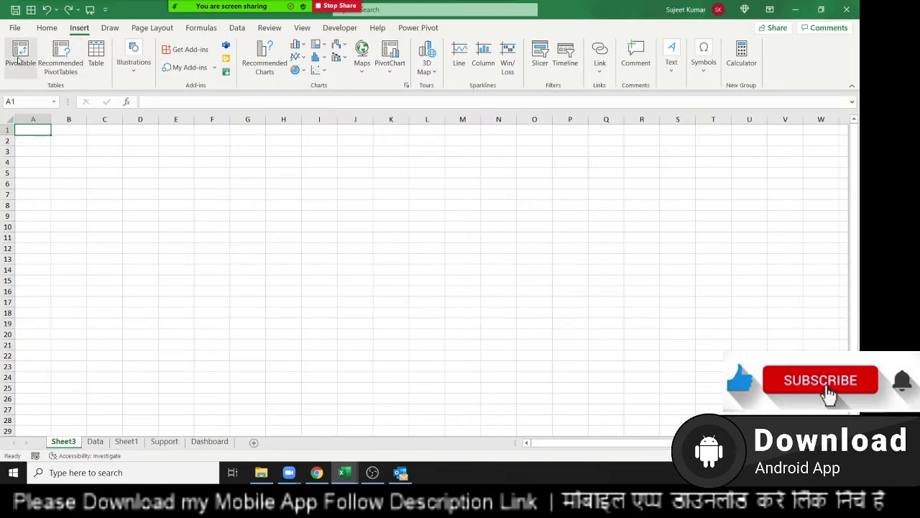
Step: Start a PivotTable from an external data source and browse for a connection file
click(20, 57)
click(476, 241)
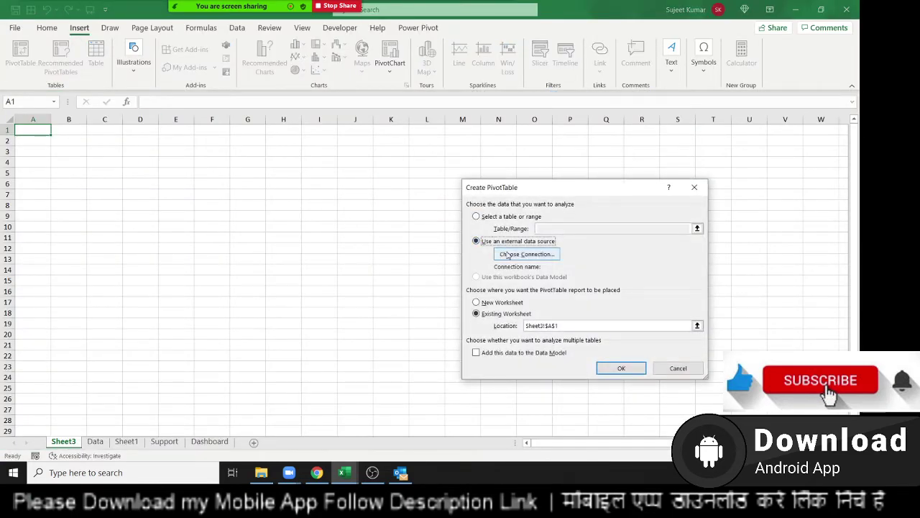
click(508, 255)
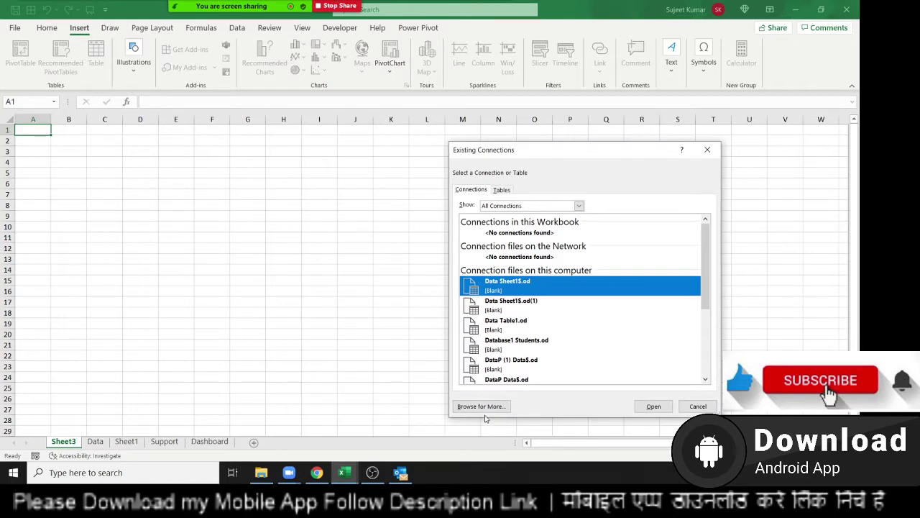
click(483, 408)
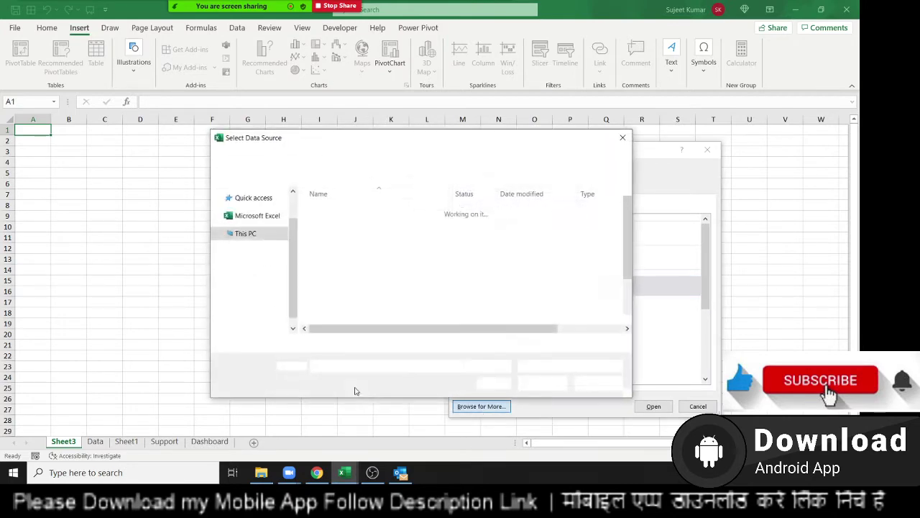
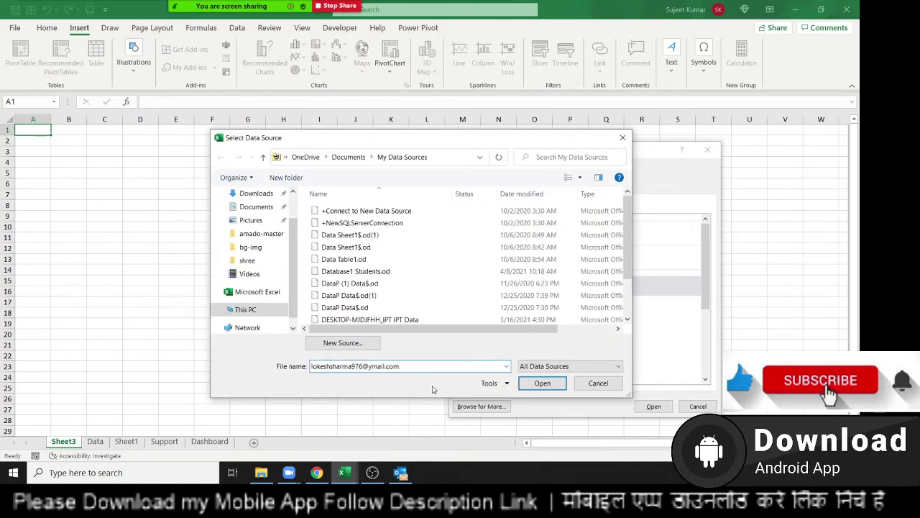
key(ctrl+a)
key(BackSpace)
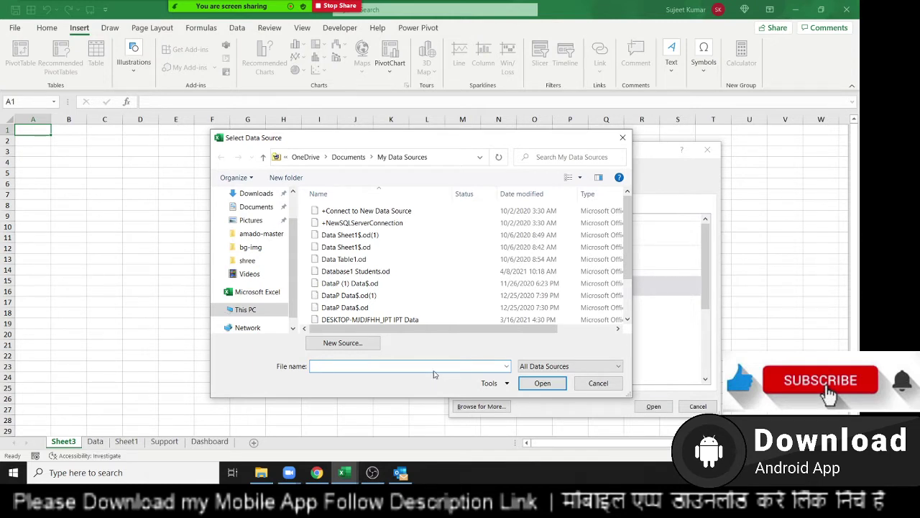
Step: Open DataP from Downloads, choose its Data$ table, and place the pivot on Sheet3
click(256, 193)
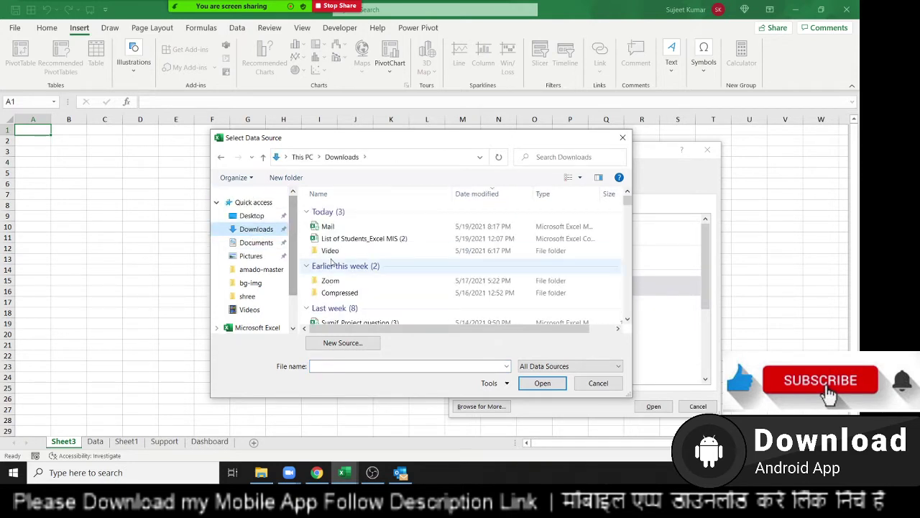
click(333, 241)
key(Down)
key(Down)
key(Down)
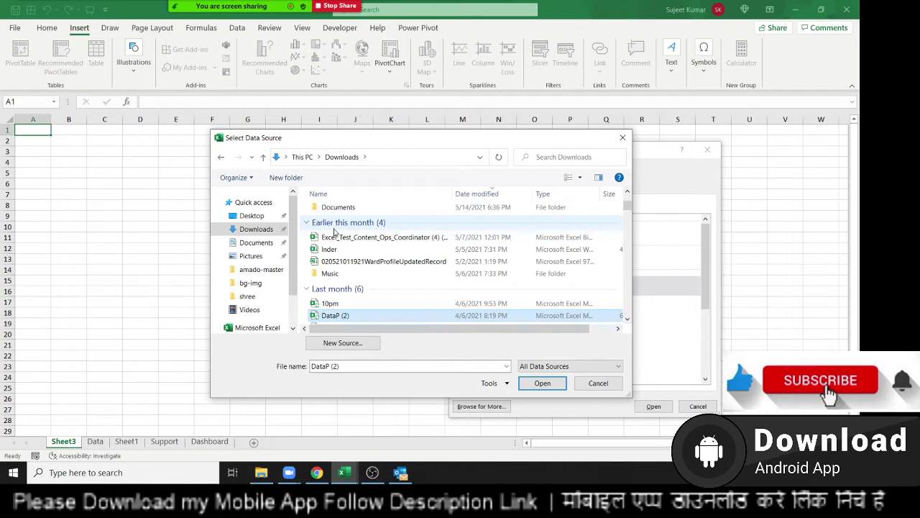
key(Down)
key(Down)
key(Down)
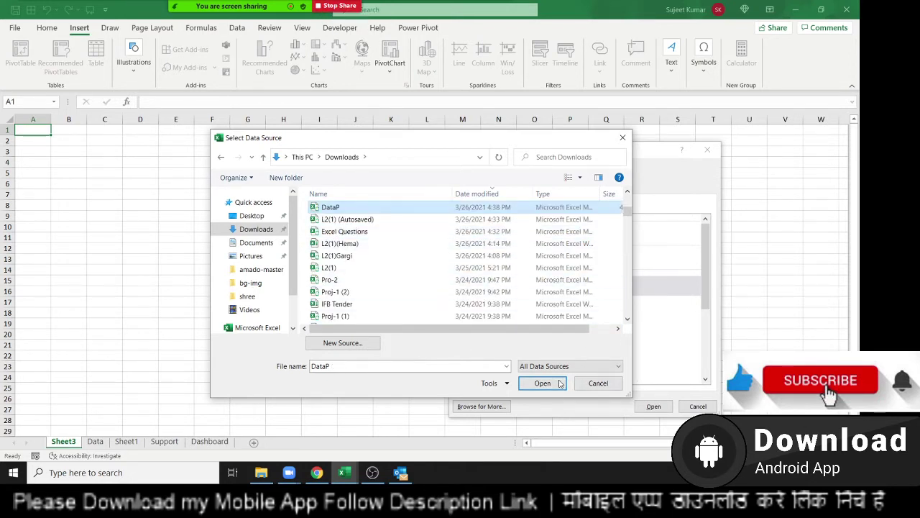
click(545, 383)
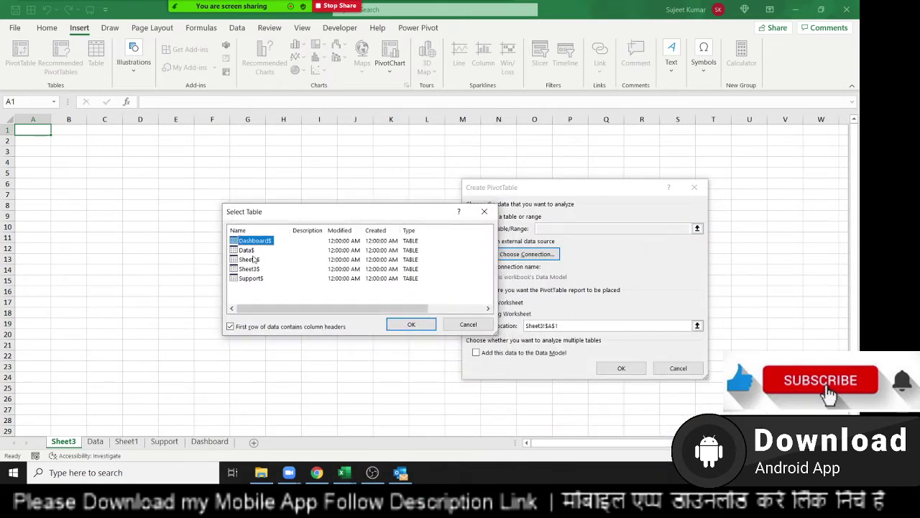
click(247, 250)
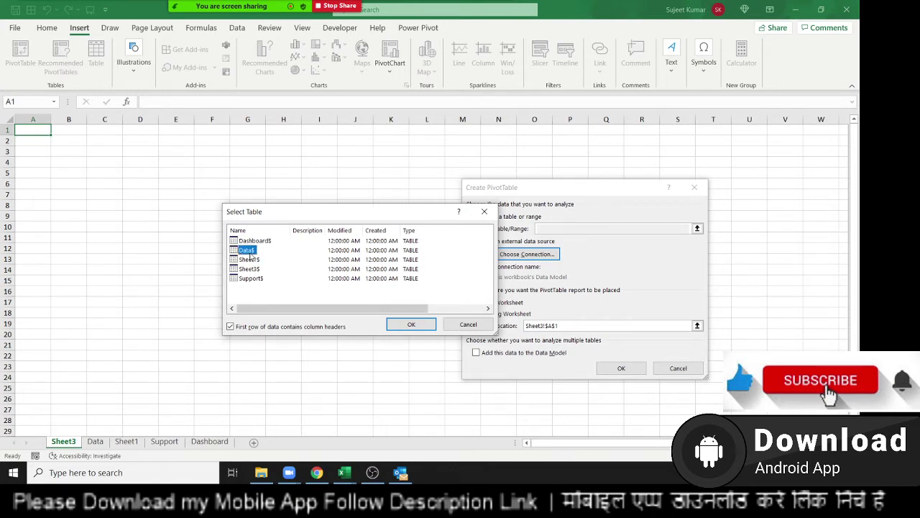
click(401, 327)
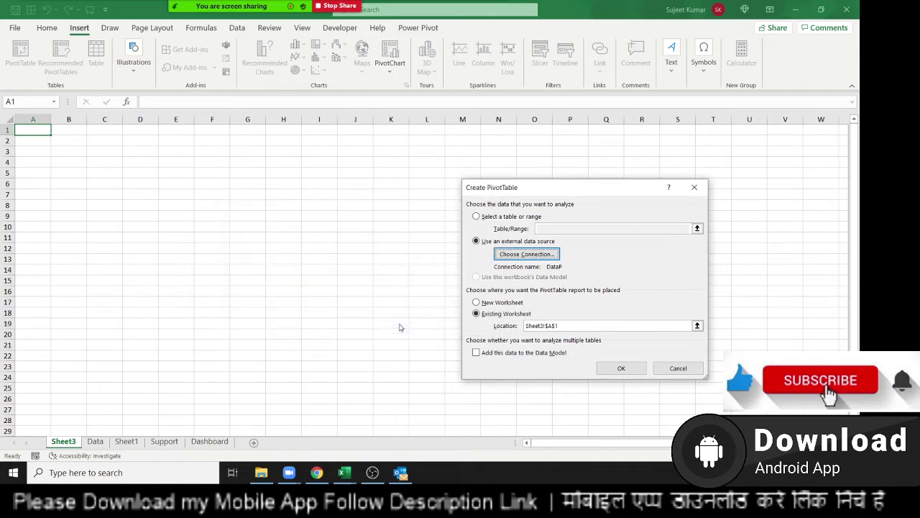
click(610, 365)
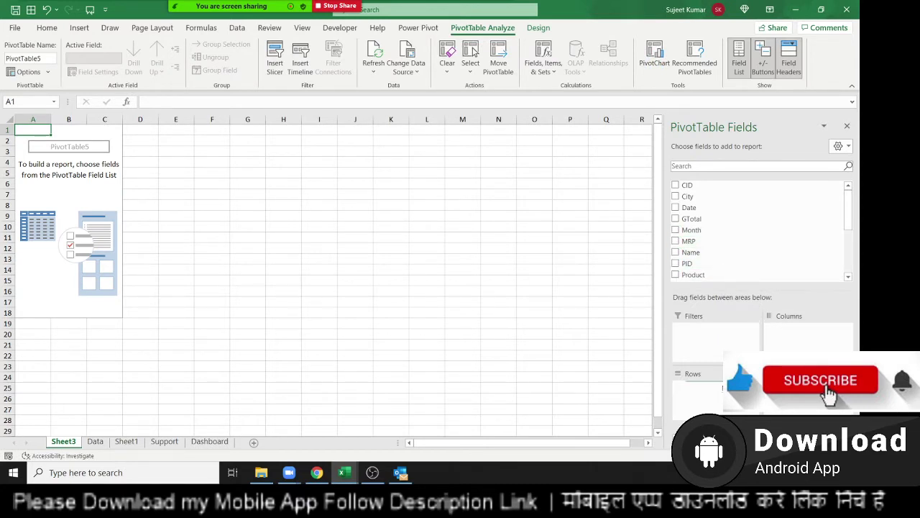
Step: Put Name in the pivot rows and add Sum of Qty (grand total 199902), then show the Data sheet
scroll(720, 248, down, 1)
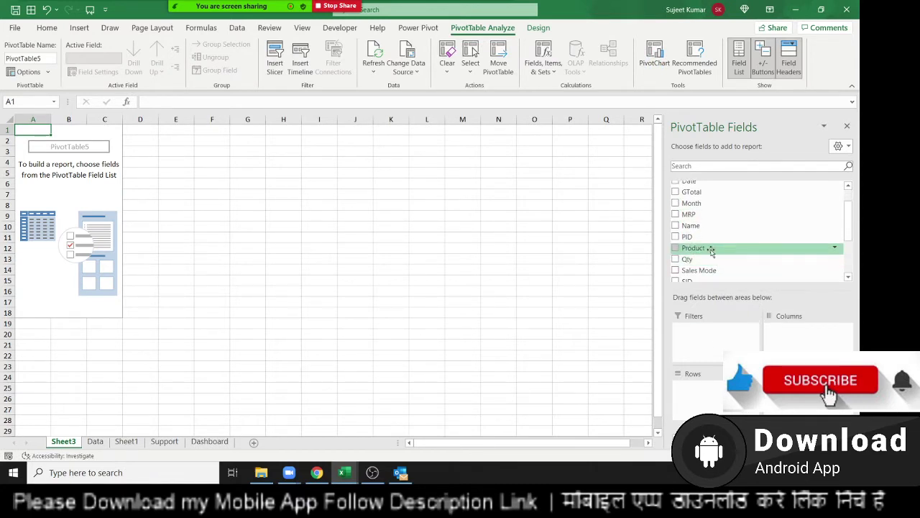
mouse_move(701, 226)
mouse_down()
mouse_move(723, 402)
mouse_move(716, 392)
mouse_up()
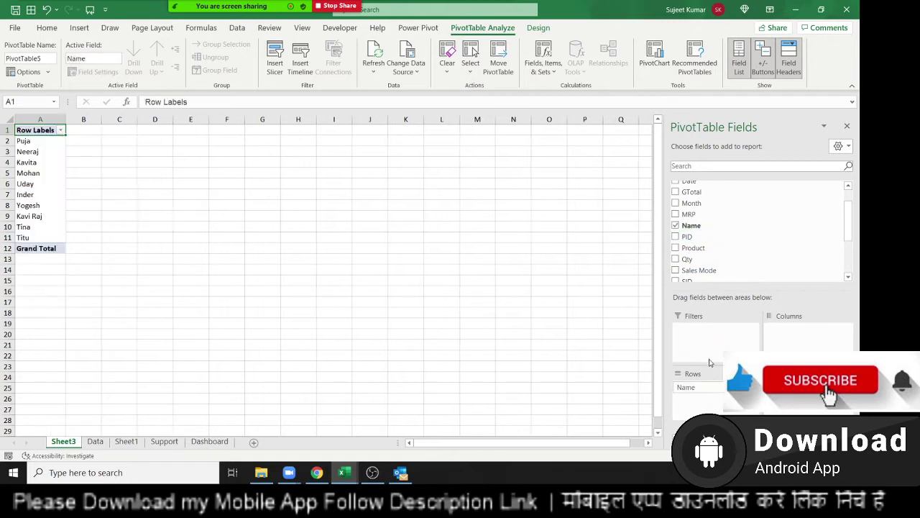
click(675, 259)
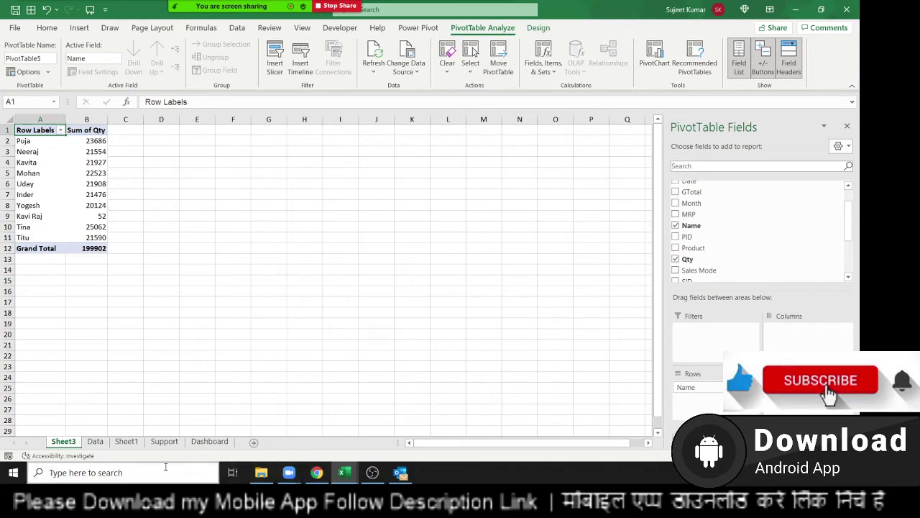
click(101, 442)
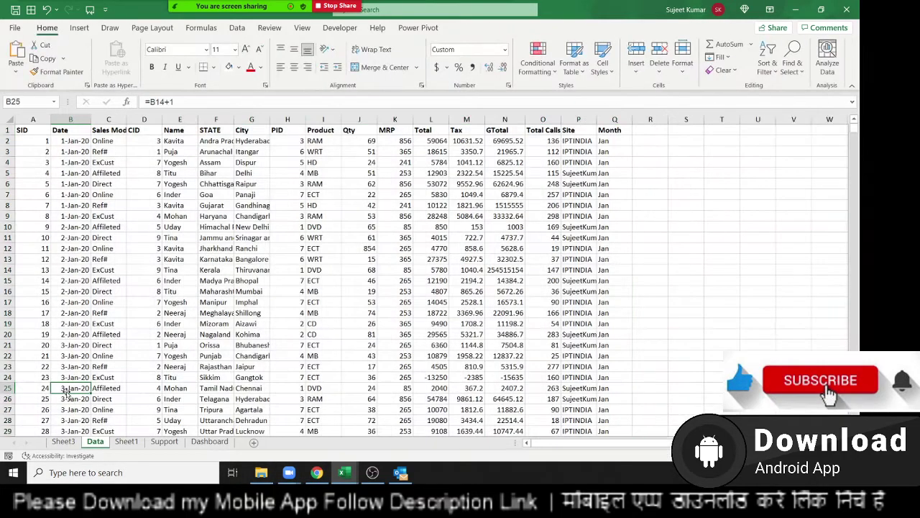
Step: Copy the last data record, row 3915, into the empty row 3916
click(65, 390)
key(ctrl+Down)
key(Down)
key(Up)
key(shift+space)
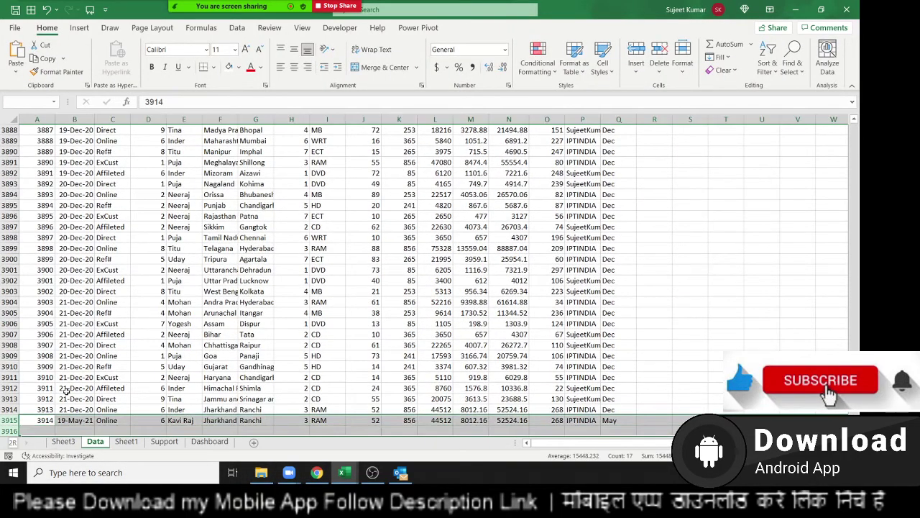
key(ctrl+c)
key(Down)
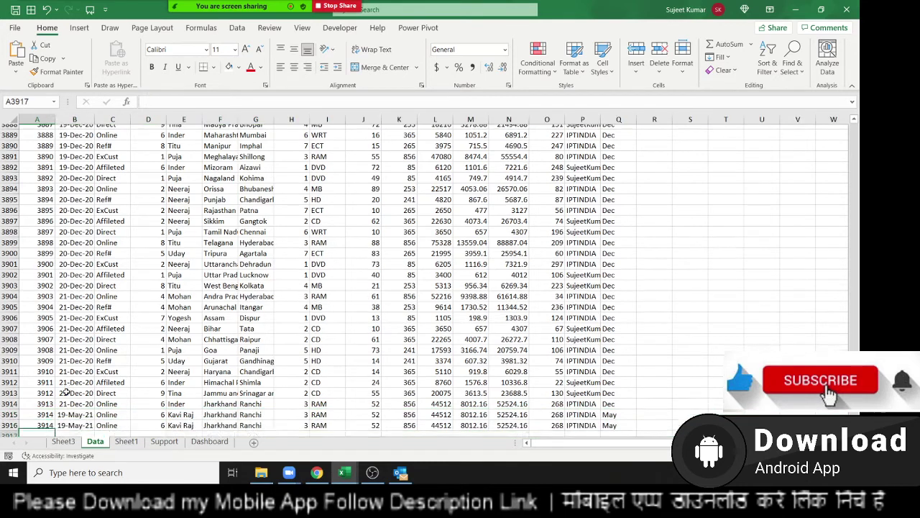
key(ctrl+v)
Step: Replace the name in E3916 with a different person's name, then return to Sheet3
key(Right)
key(Right)
key(Right)
key(Right)
key(Right)
key(Right)
key(Right)
key(Right)
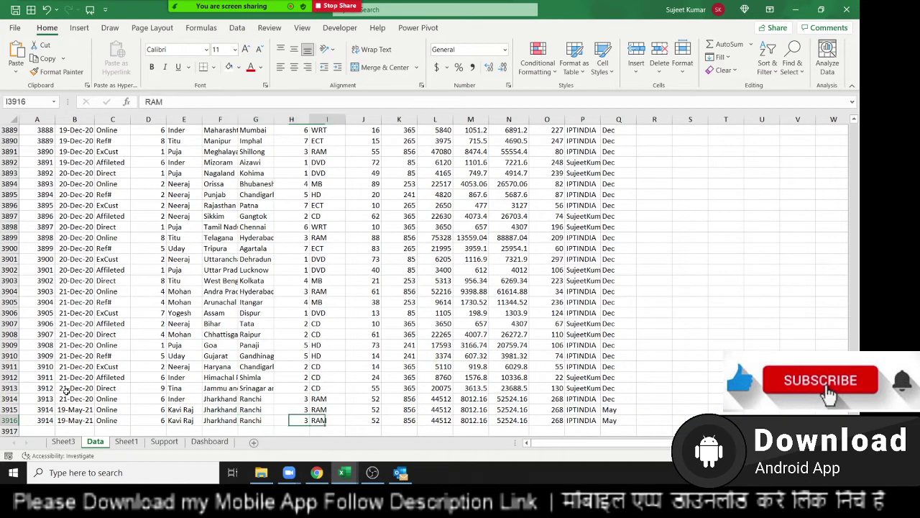
key(Right)
key(Right)
key(Left)
key(Left)
key(Left)
key(Left)
key(Left)
key(Delete)
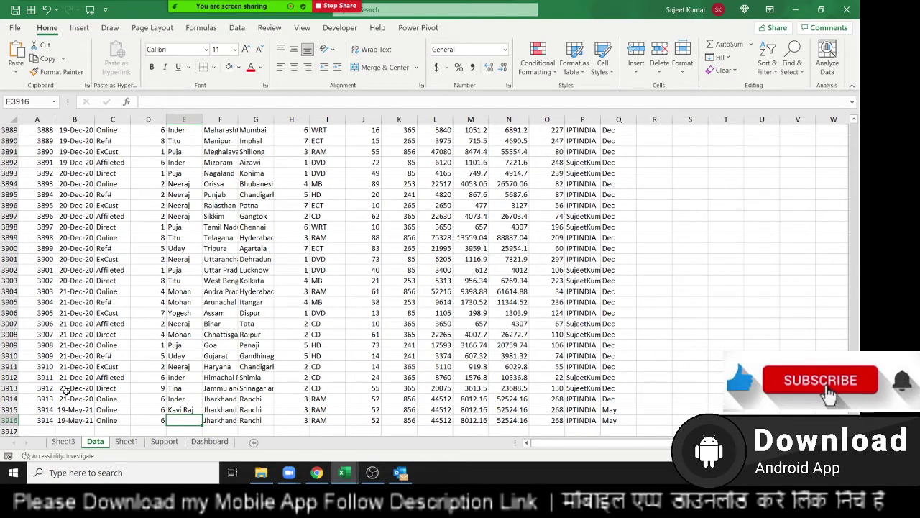
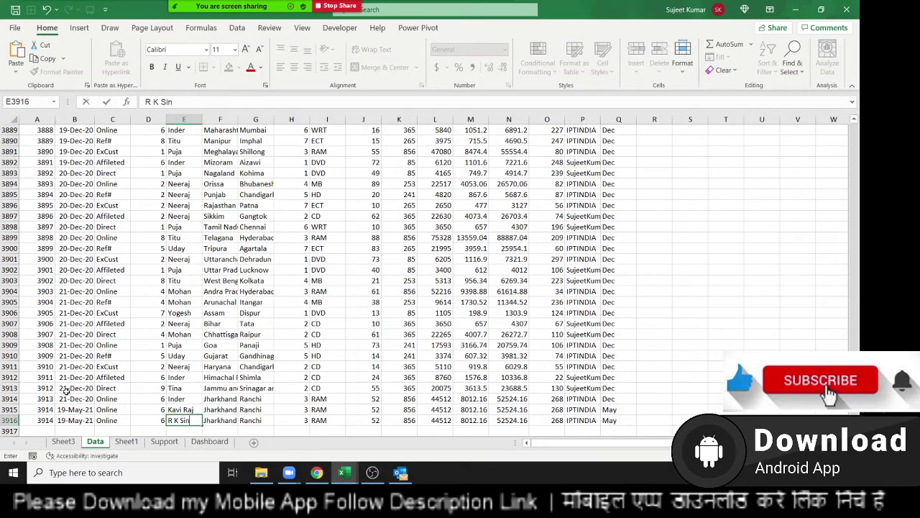
key(Return)
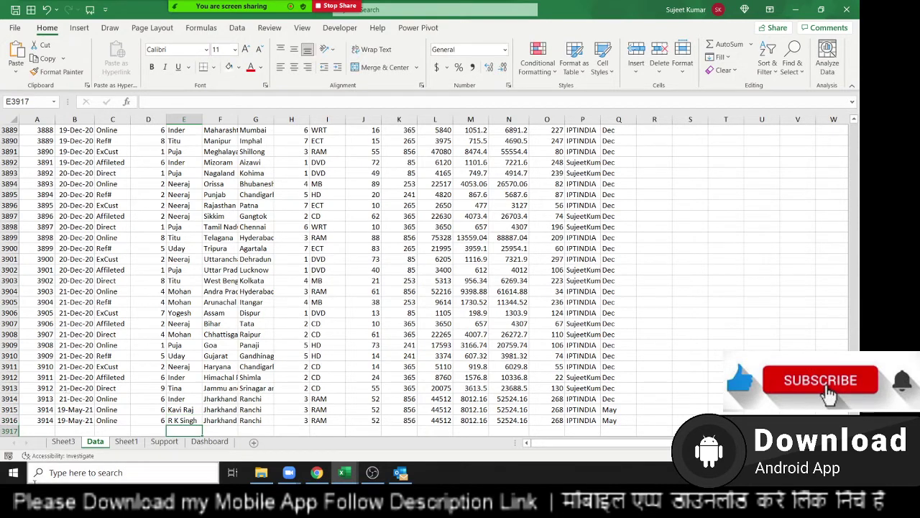
click(63, 441)
Step: Refresh the Sheet3 pivot so the new name shows with Qty 52, total 199954
right_click(75, 227)
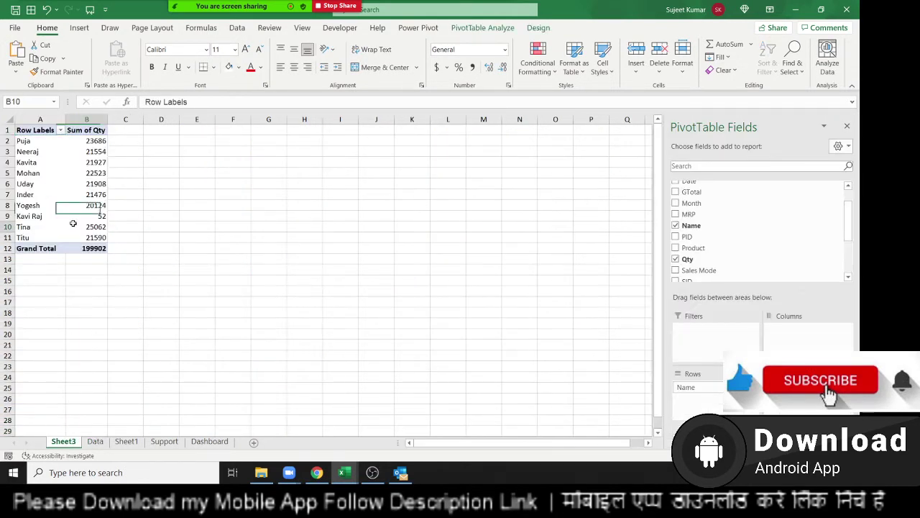
click(103, 283)
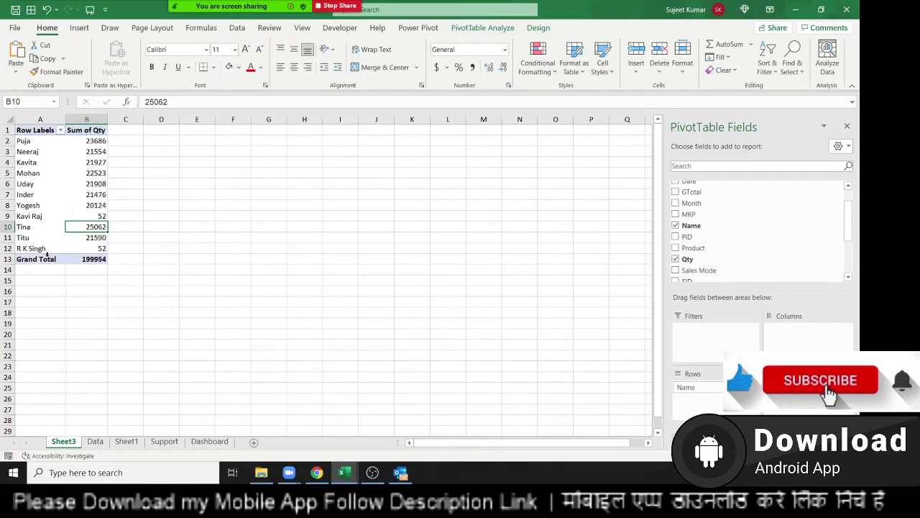
drag(39, 248, 77, 247)
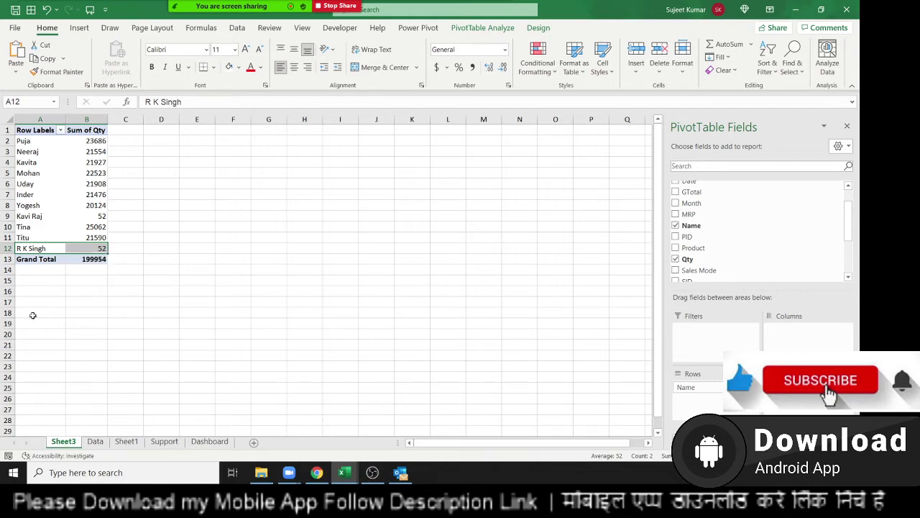
Step: On the Data sheet, move from the Month column up to cell R1
click(95, 442)
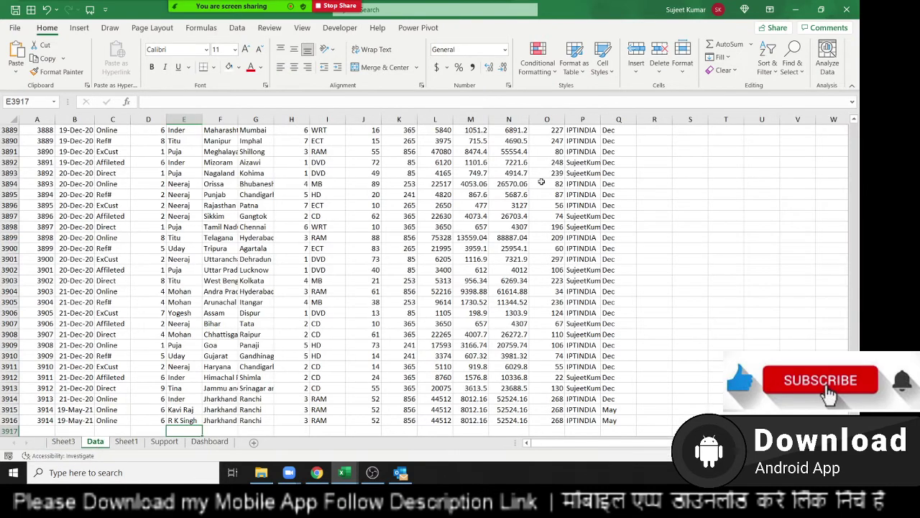
click(629, 180)
key(ctrl+Up)
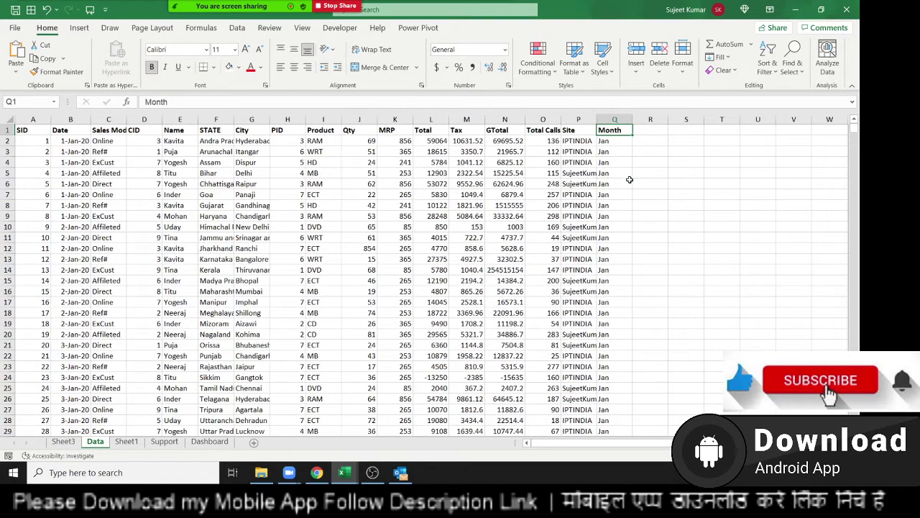
key(Right)
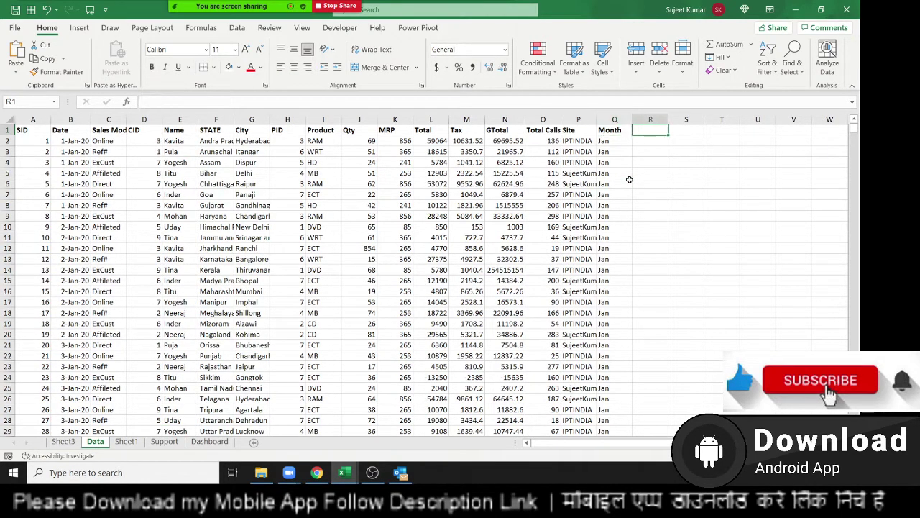
Step: Enter header Q in R1 and fill column R down with the Q1–Q4 series
text(Q)
key(Return)
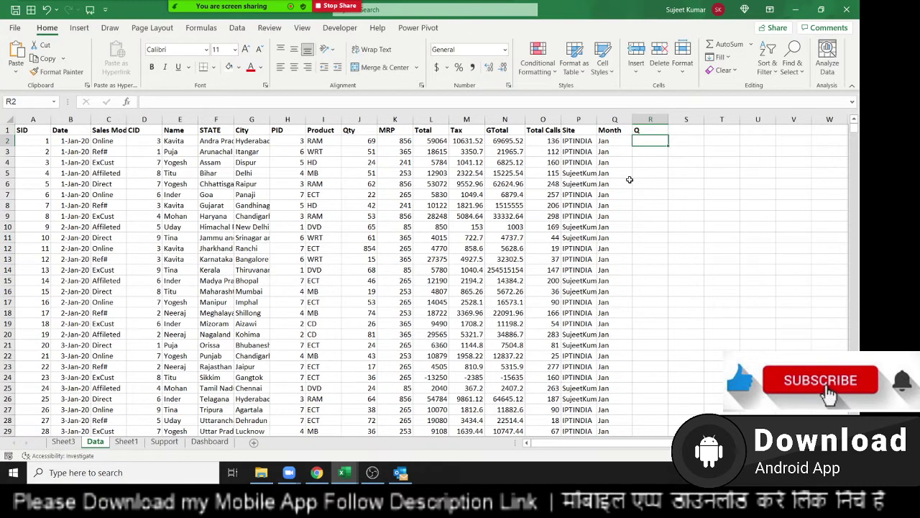
text(Q1)
key(Return)
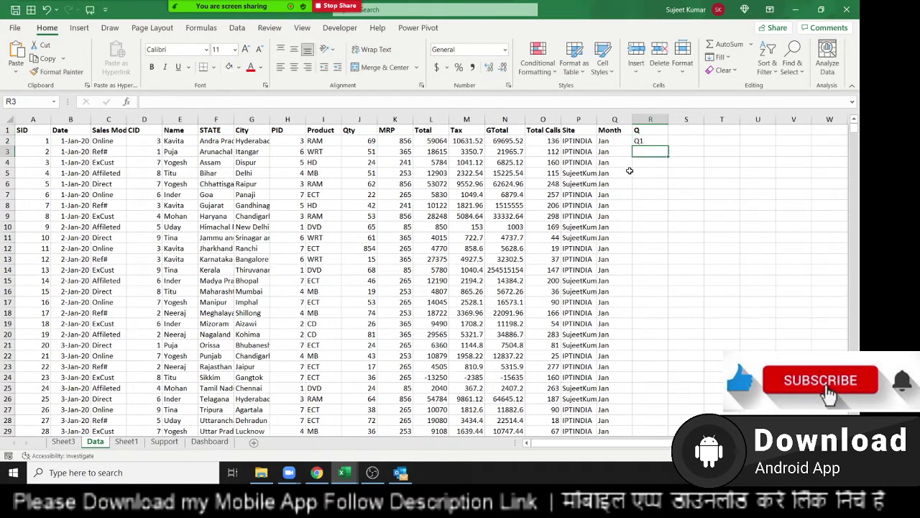
click(639, 144)
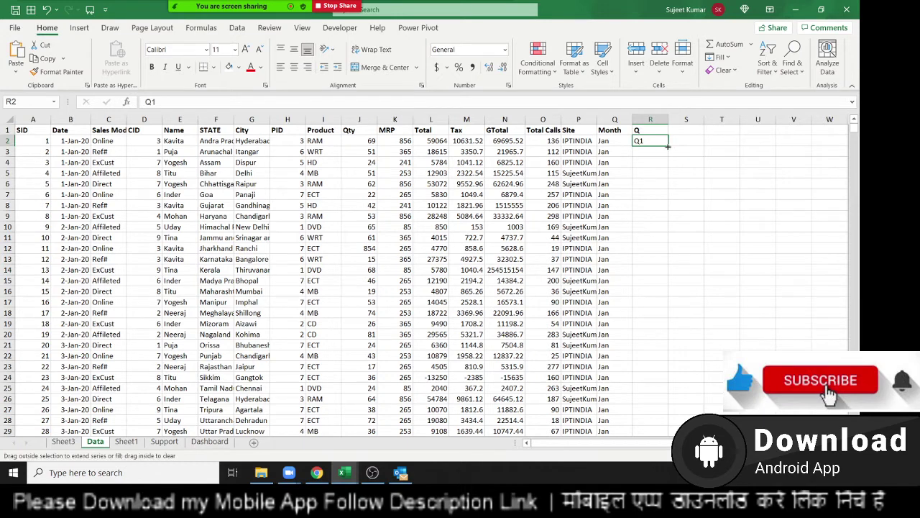
double_click(668, 146)
Step: Refresh the Sheet3 pivot so it picks up the new Q column
click(63, 441)
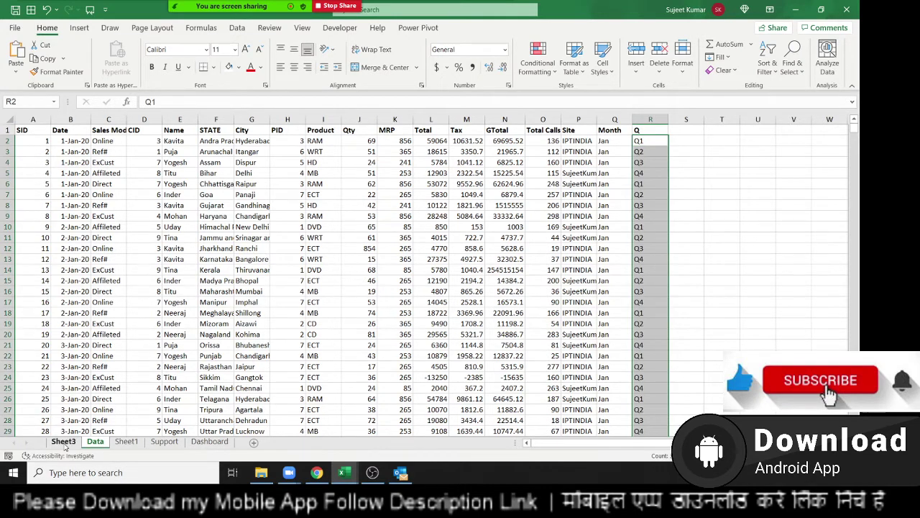
right_click(61, 174)
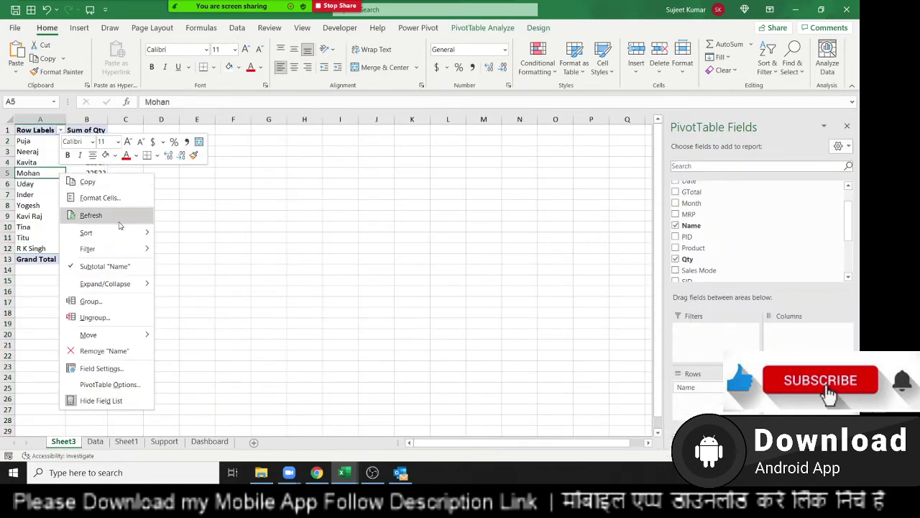
click(91, 215)
mouse_move(849, 219)
mouse_down()
mouse_move(858, 277)
mouse_move(860, 197)
mouse_up()
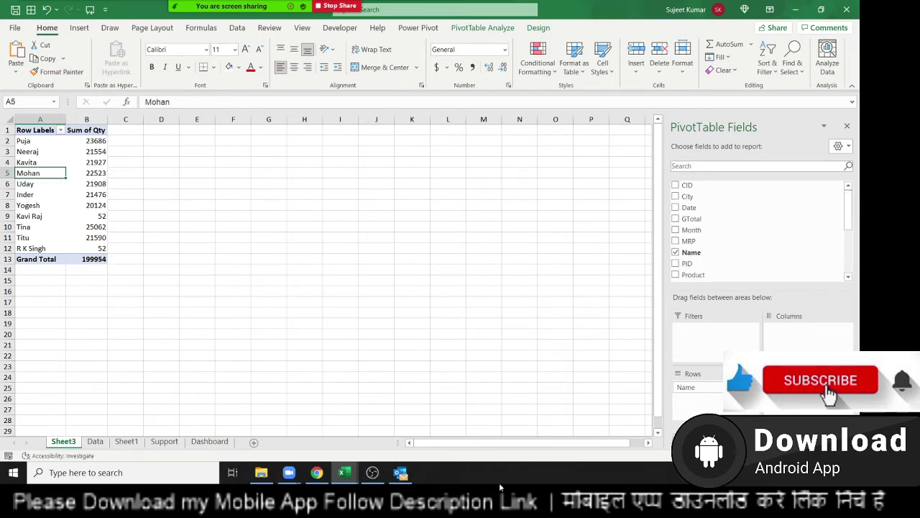
Step: Back on the Data sheet, clear the contents of column R
click(95, 440)
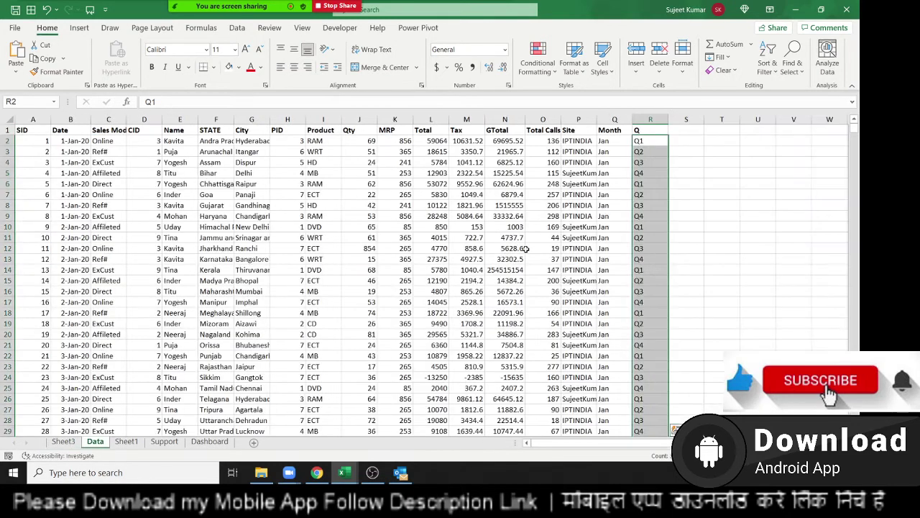
key(Delete)
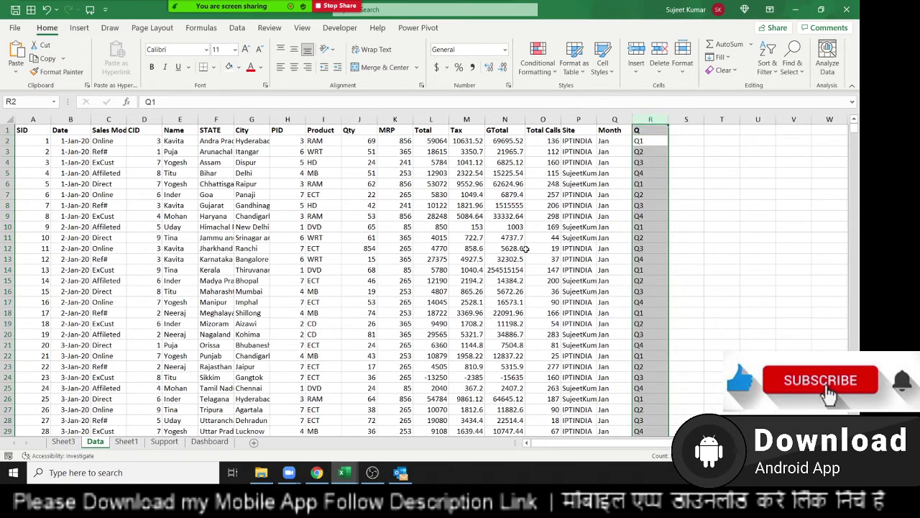
key(Left)
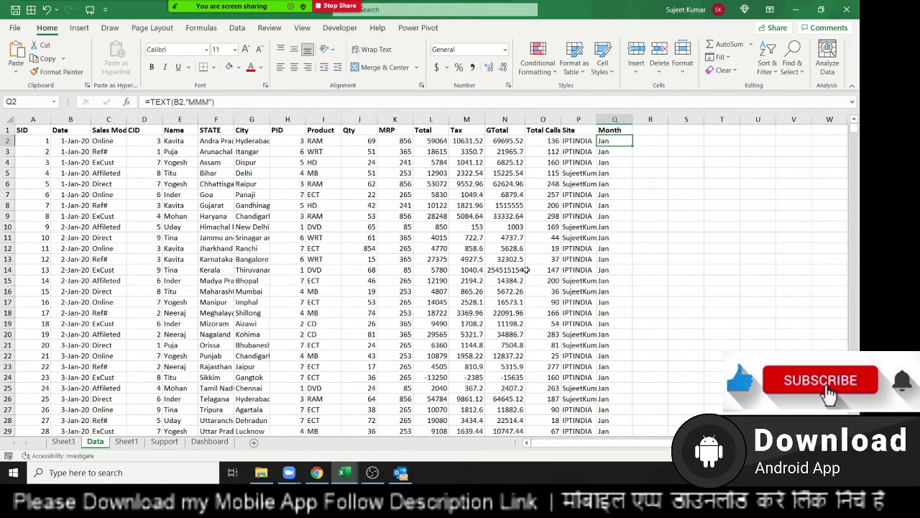
Step: Open Queries & Connections from the Data tab beside the Sheet3 pivot, showing the DataP connection
click(338, 29)
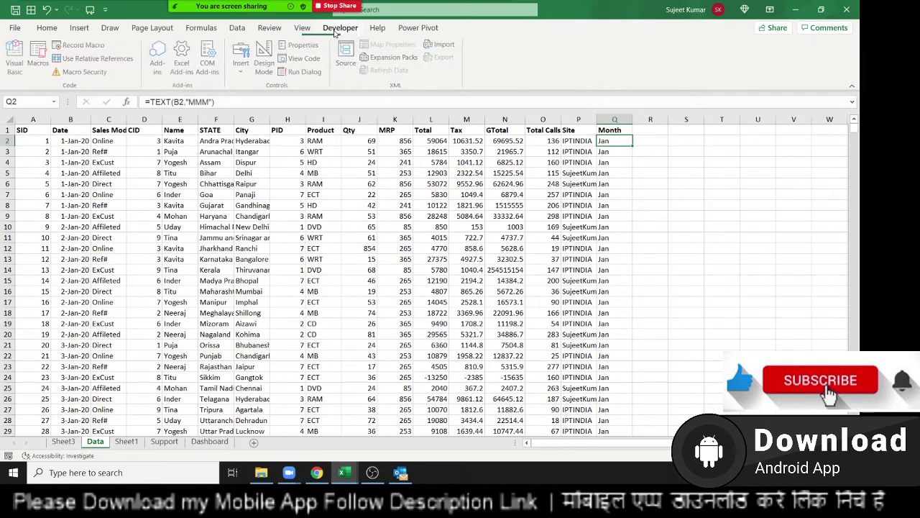
click(236, 28)
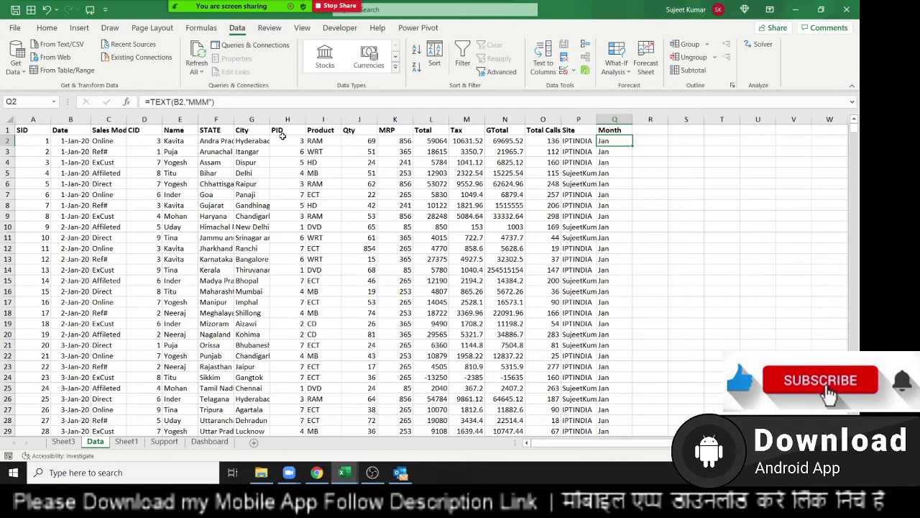
click(72, 443)
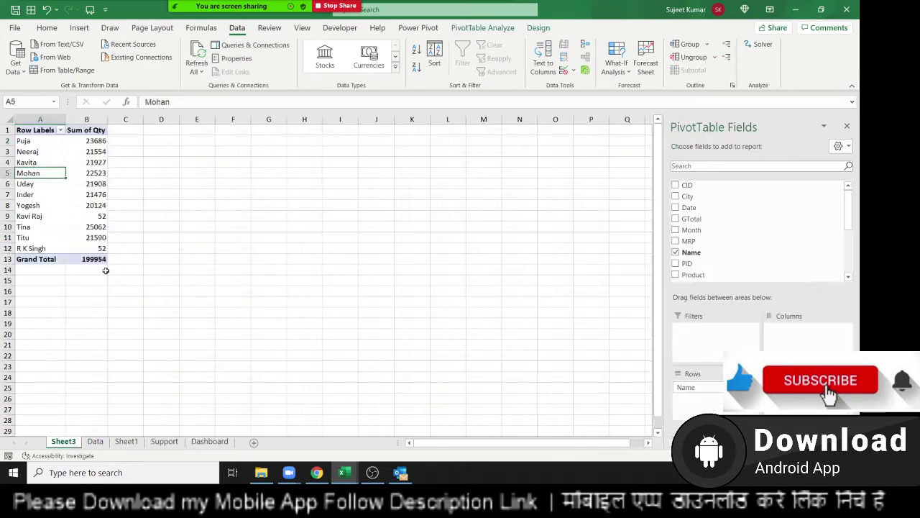
click(256, 48)
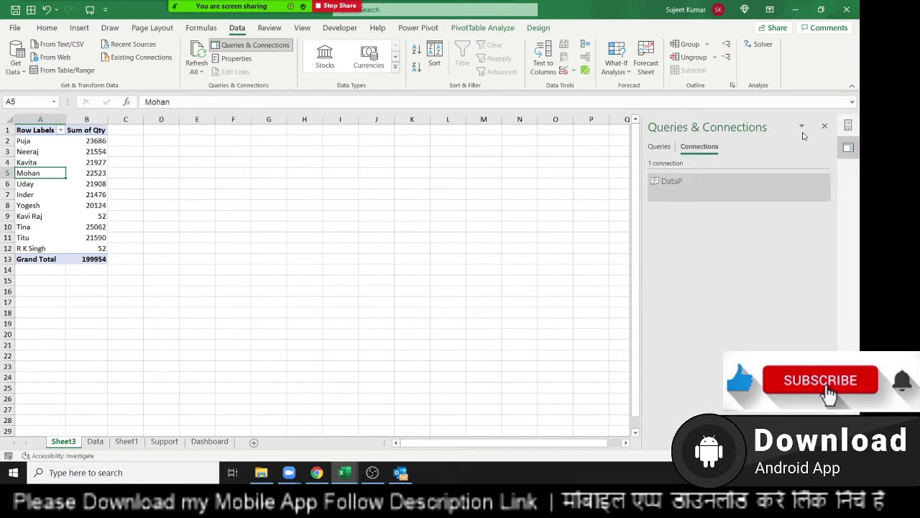
right_click(716, 195)
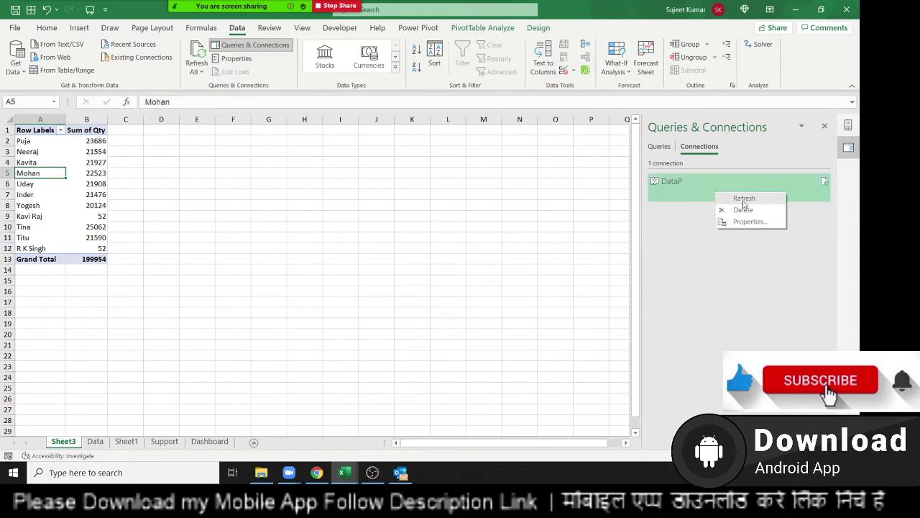
click(748, 222)
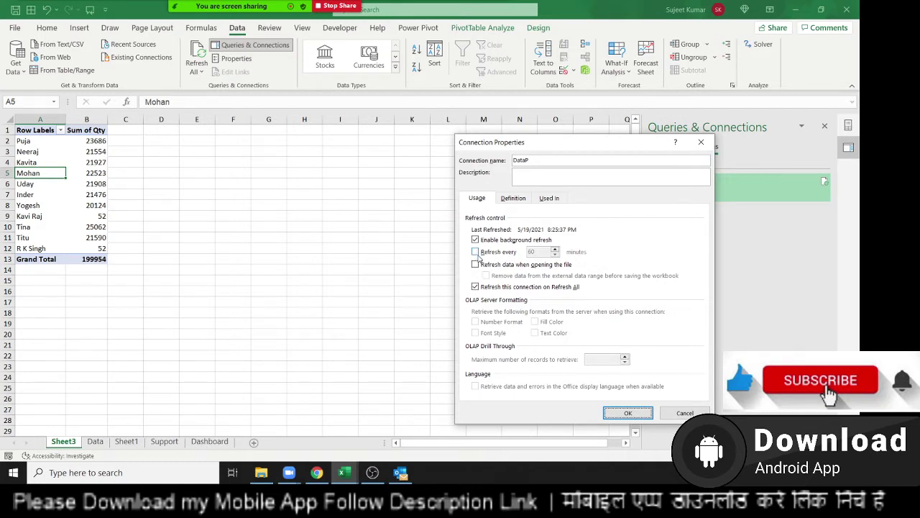
click(519, 200)
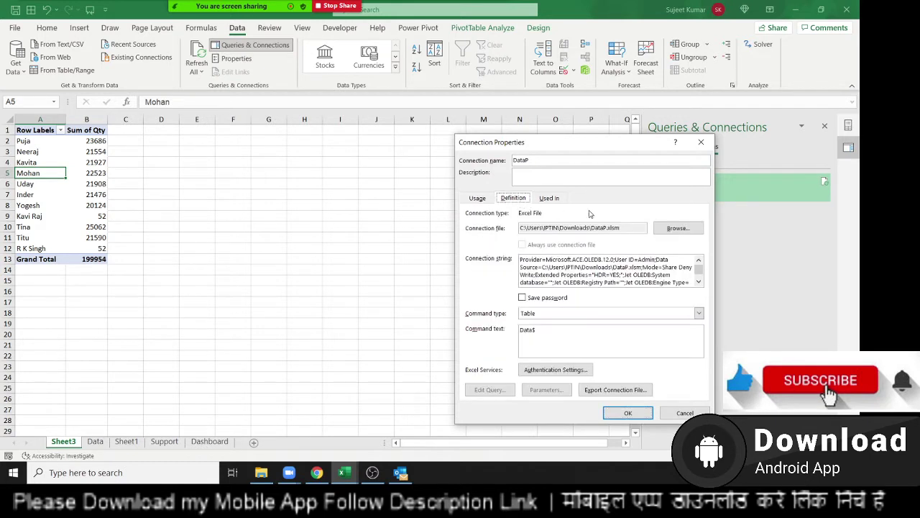
drag(628, 230, 513, 230)
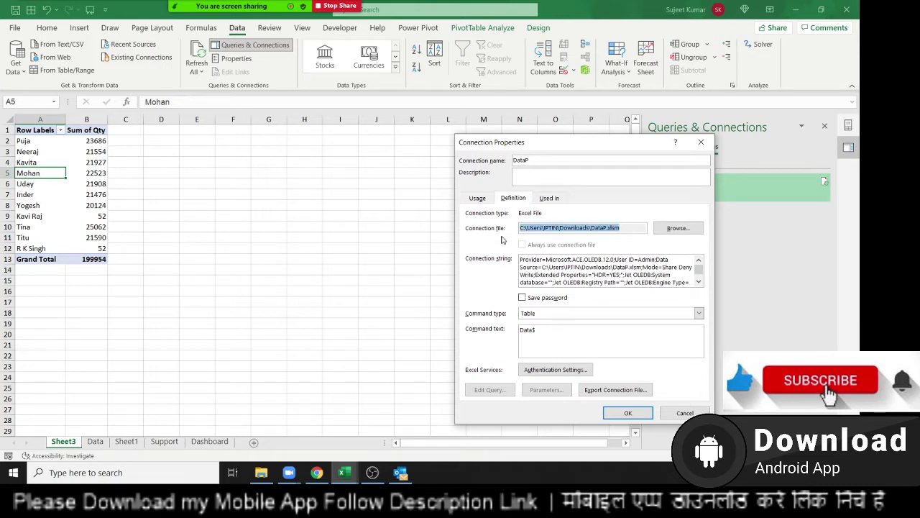
click(699, 313)
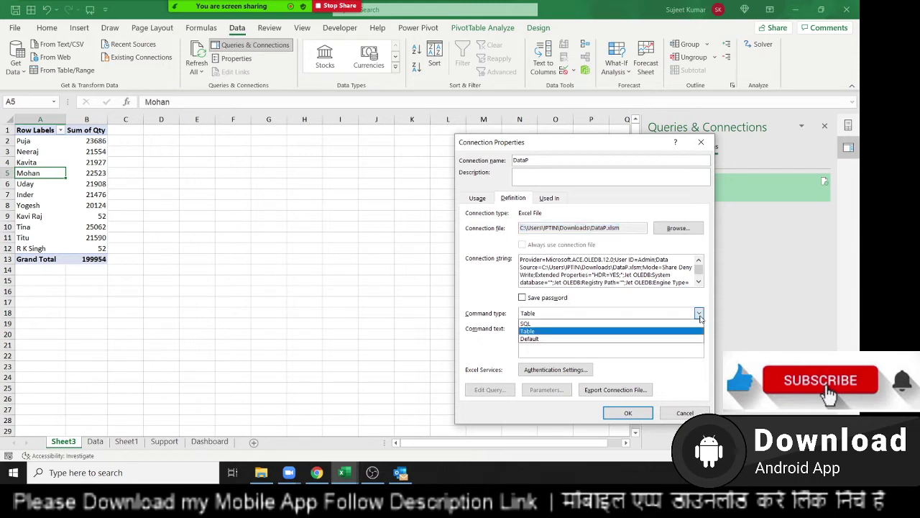
click(699, 315)
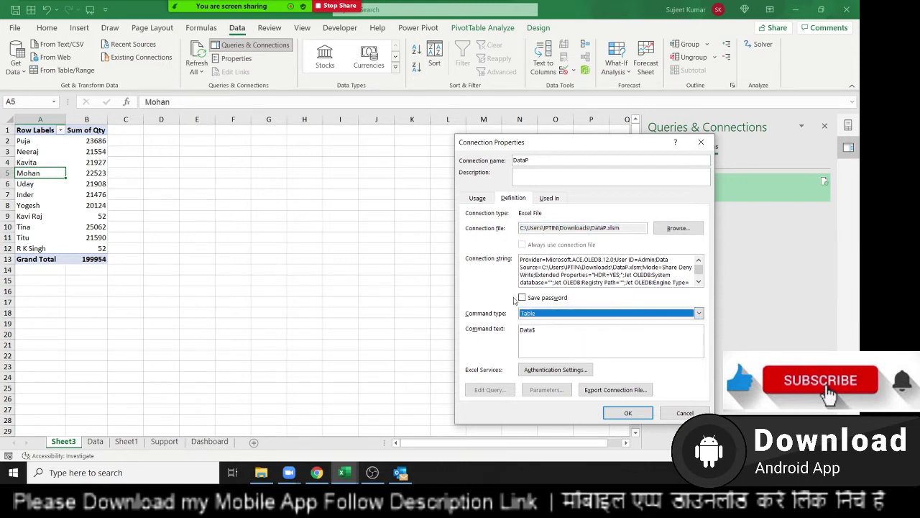
click(710, 146)
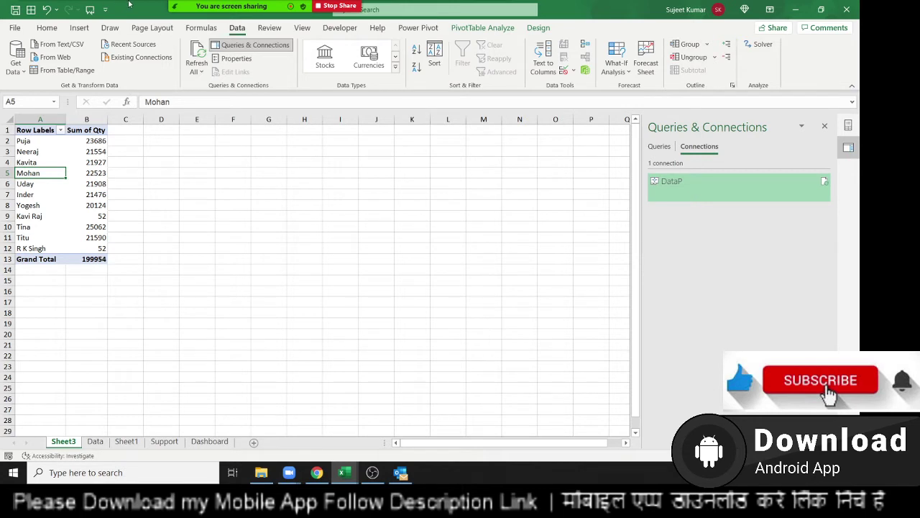
Step: Delete Sheet3 with its pivot table and confirm the permanent deletion
click(222, 20)
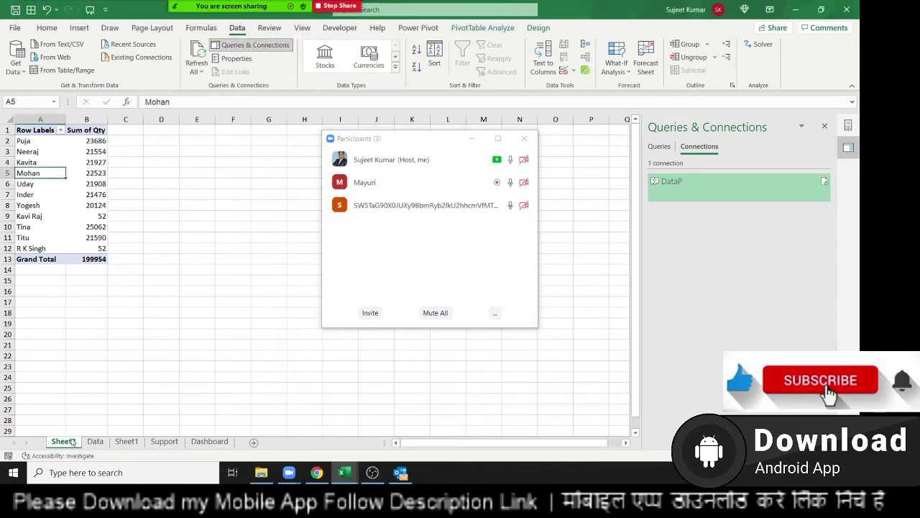
click(525, 138)
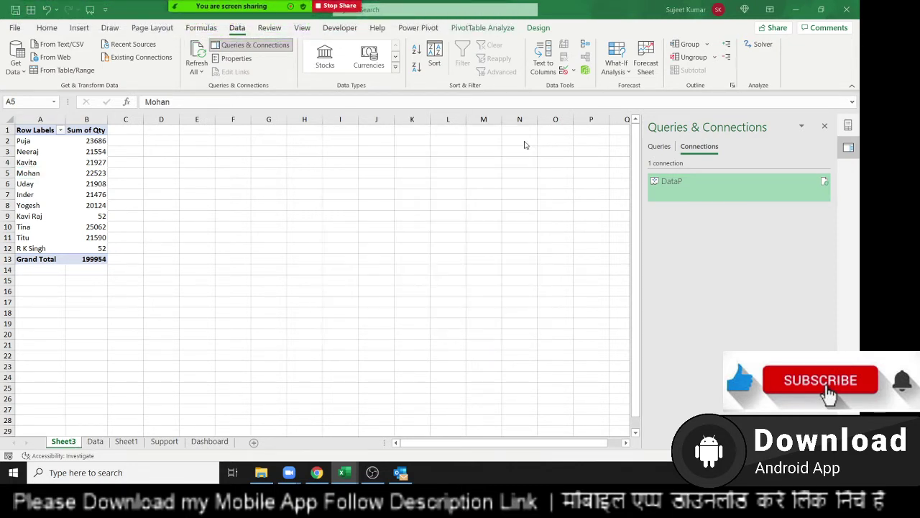
click(77, 447)
right_click(78, 444)
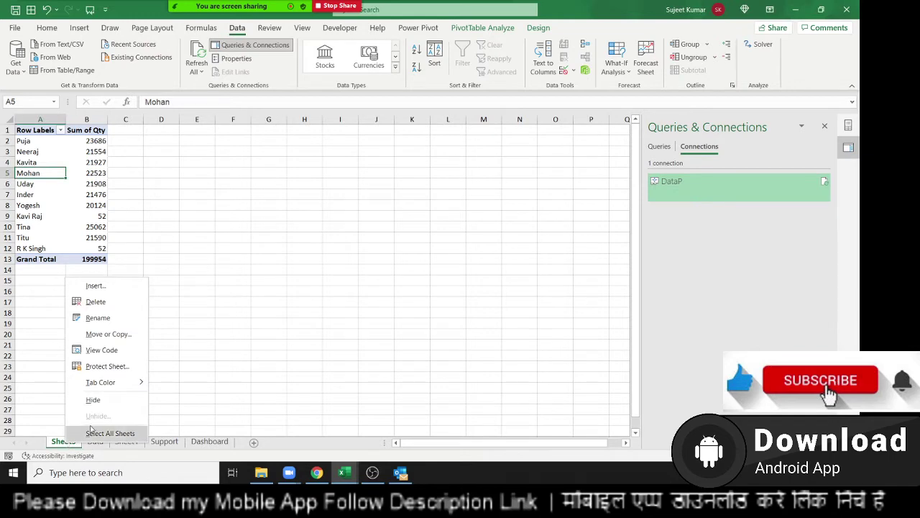
click(95, 301)
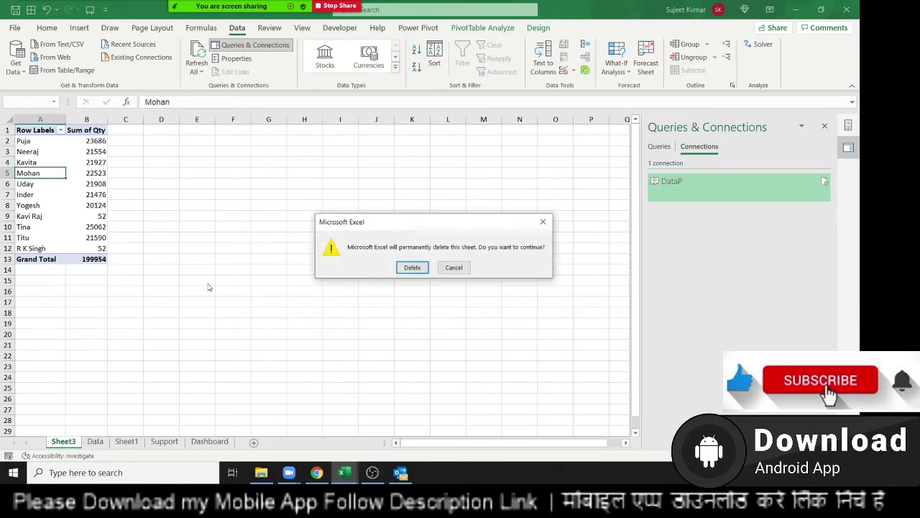
click(419, 271)
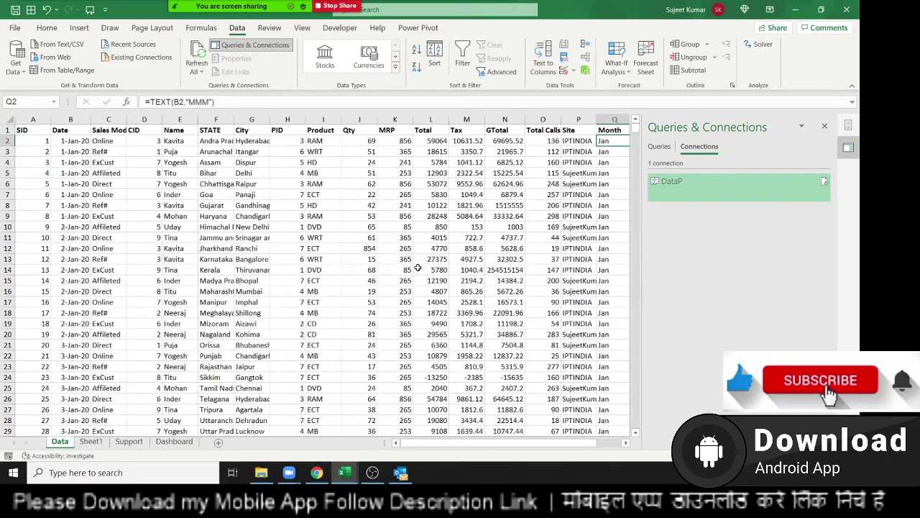
Step: Close the connections pane and move to cell S2 on the Data sheet
click(824, 127)
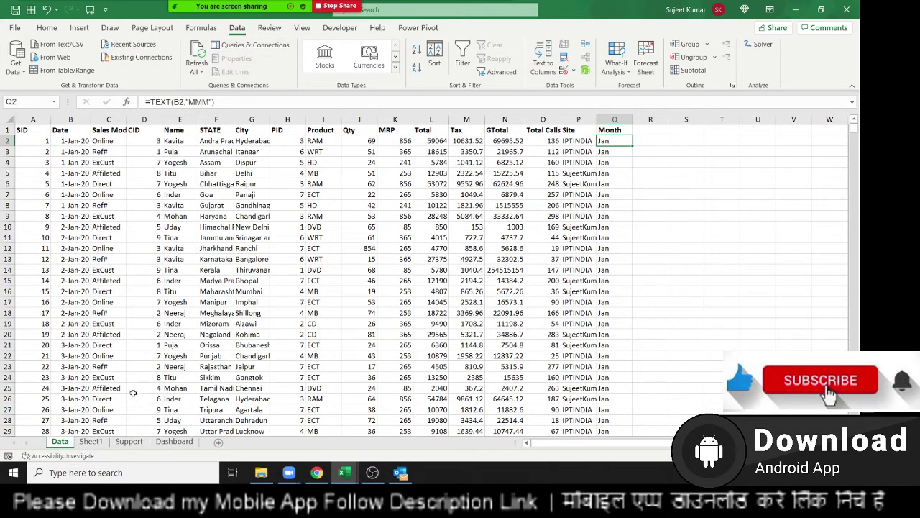
click(119, 366)
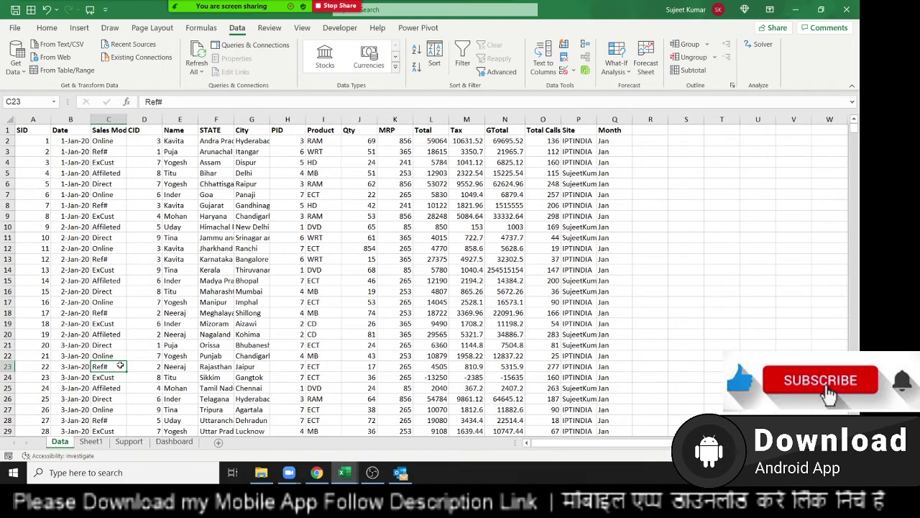
key(Up)
key(Up)
key(Right)
key(Right)
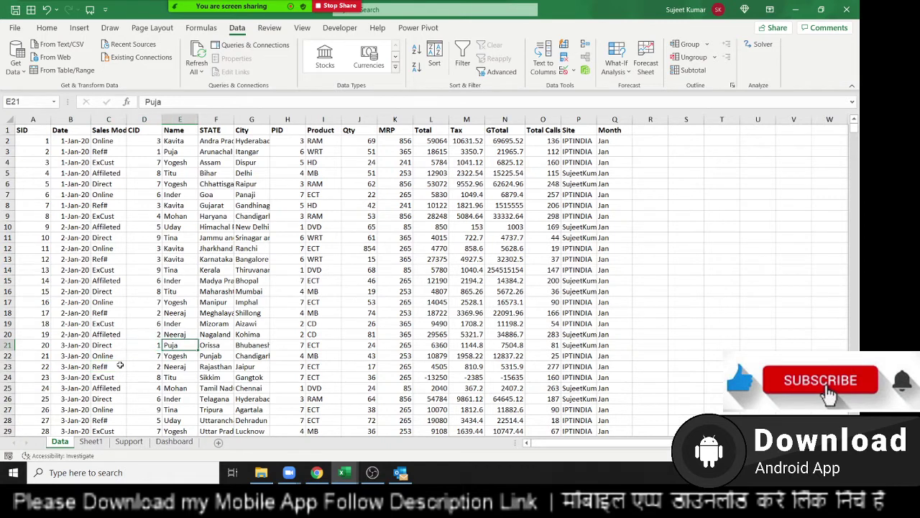
key(Right)
key(Right)
key(Right)
key(Right)
key(Right)
key(Right)
key(ctrl+Up)
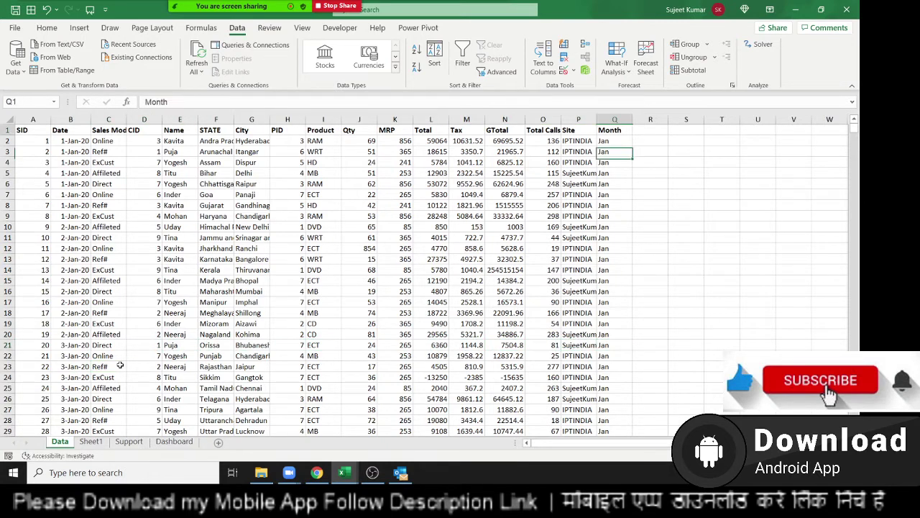
key(Right)
key(Right)
key(Right)
key(Right)
key(Right)
key(Right)
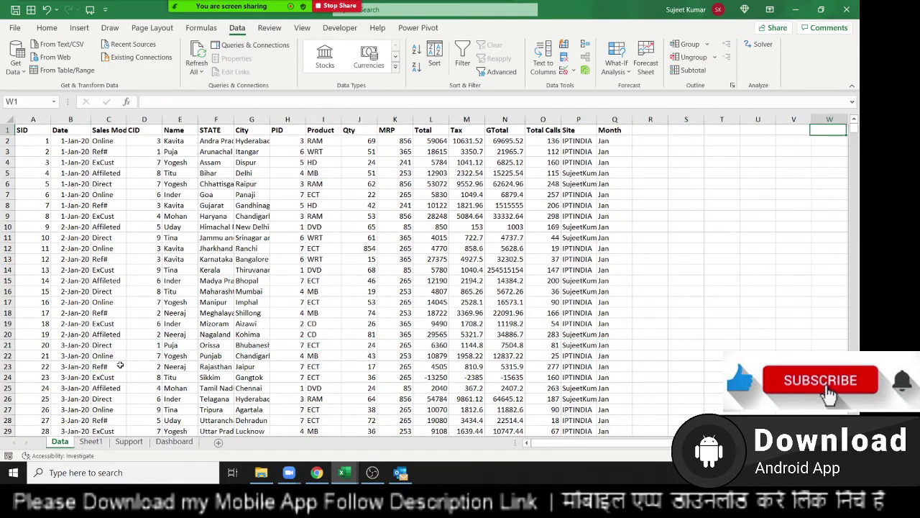
key(Left)
key(Left)
key(Left)
key(Down)
key(Left)
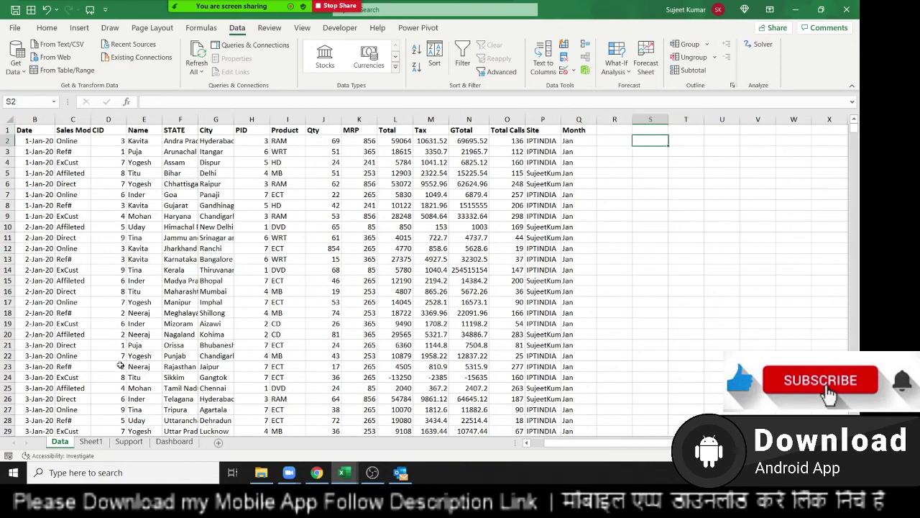
Step: Start =OFFSET(A1,0,0,COUNTA(A:A) in S2, pointing the references with arrow keys
text(=OFFSET()
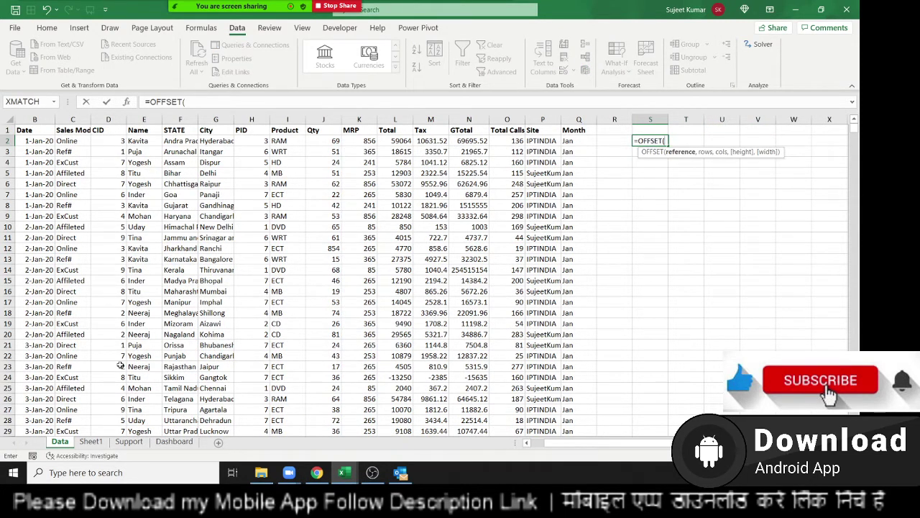
key(Left)
key(Left)
key(Left)
key(Up)
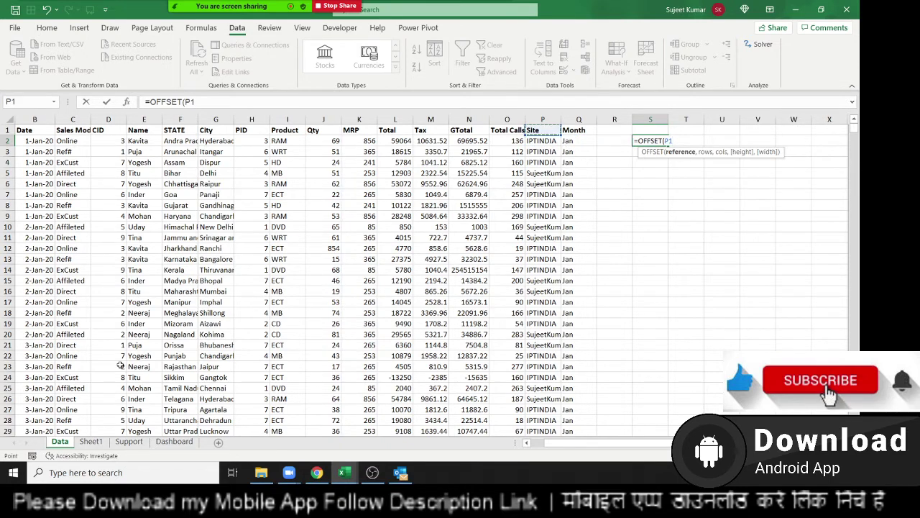
key(ctrl+Left)
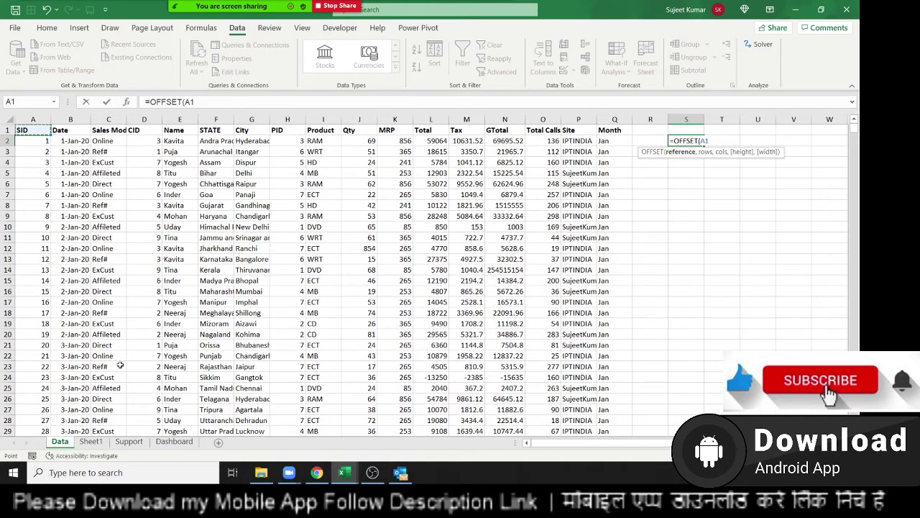
text(,0,0)
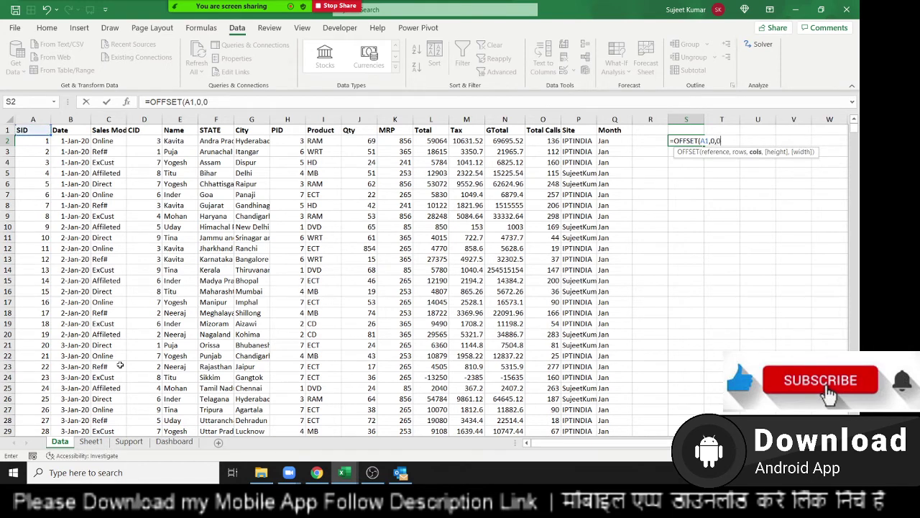
text(,c)
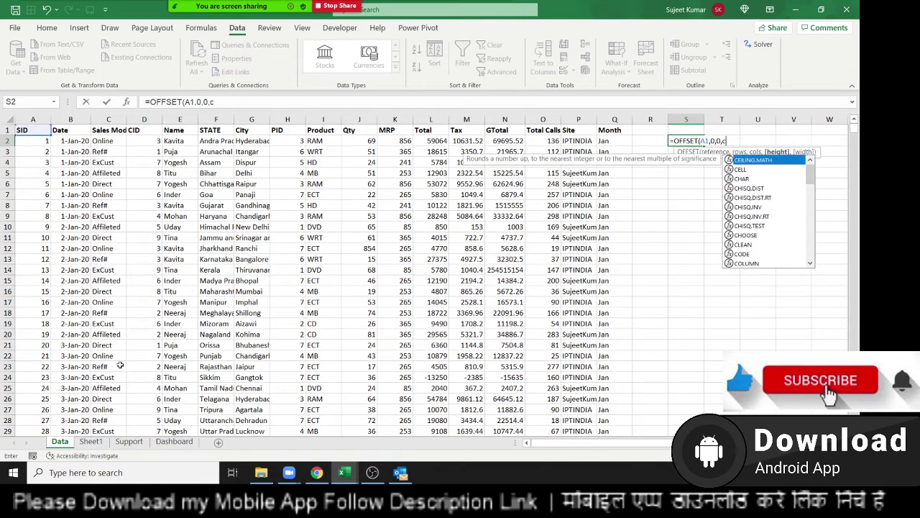
text(oun)
key(Tab)
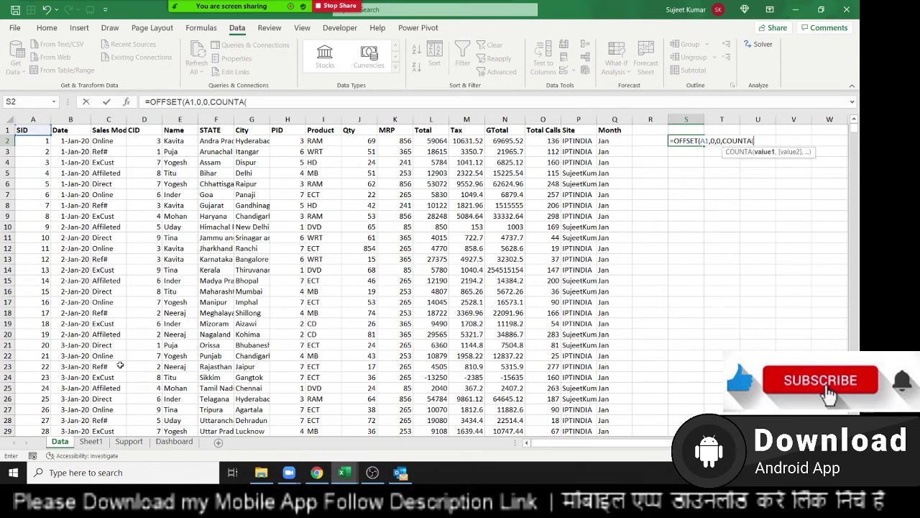
key(Left)
key(ctrl+Left)
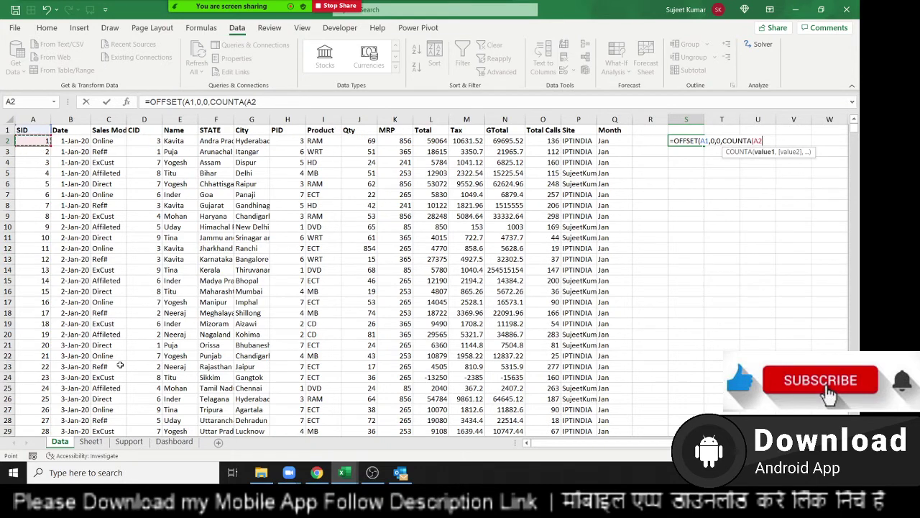
key(ctrl+space)
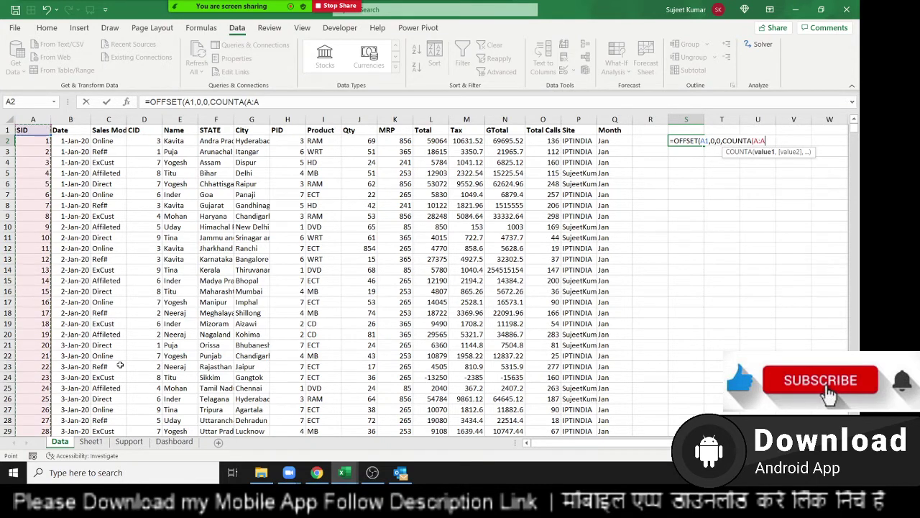
Step: Finish the formula with COUNTA(1:1) and enter it, accepting Excel's correction
text())
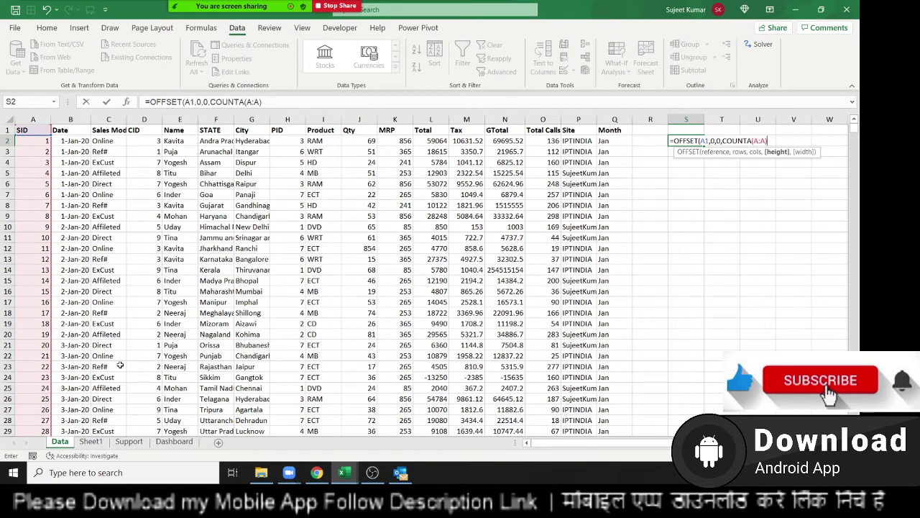
text(,c)
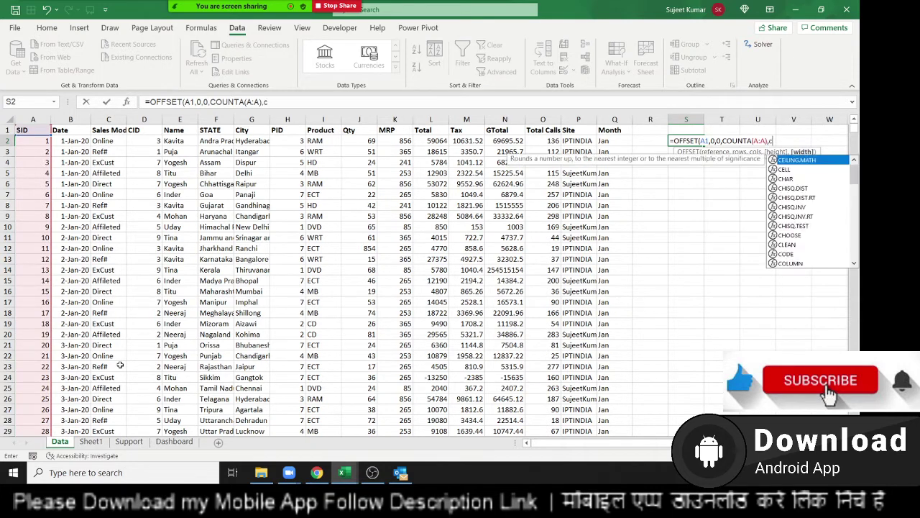
text(ou)
key(Down)
key(Tab)
key(Up)
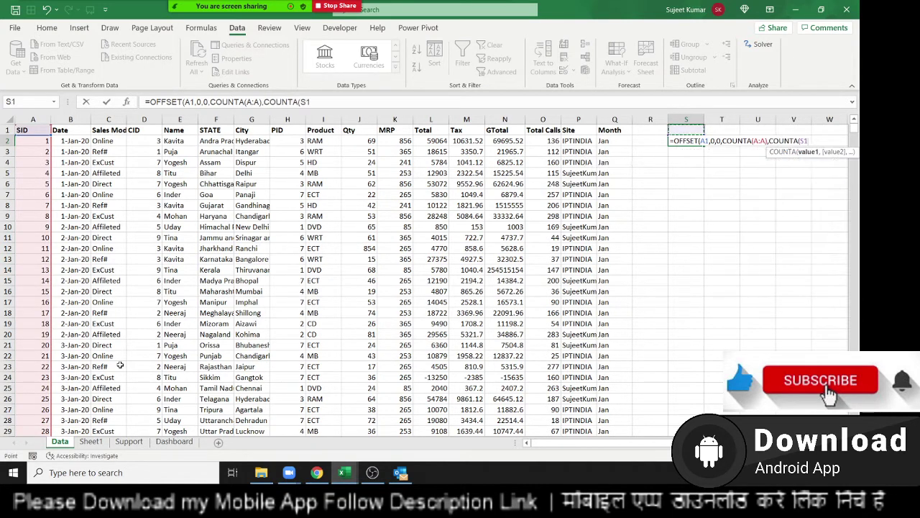
key(Left)
key(shift+space)
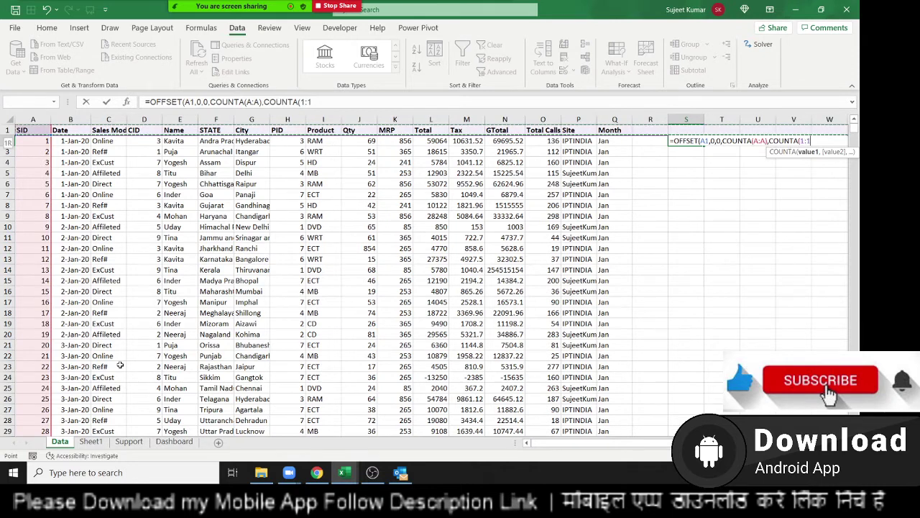
text())
key(Return)
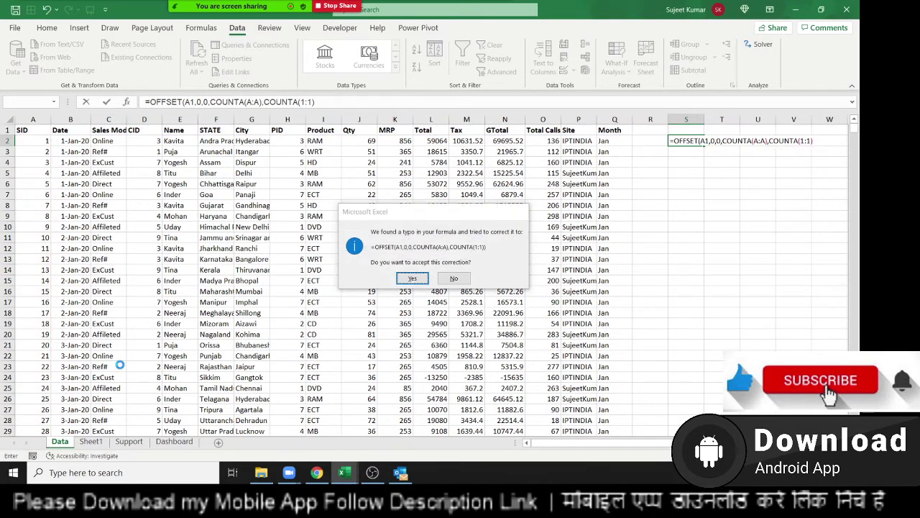
key(Return)
Step: Wrap the S2 formula in SUM so it totals the whole range, giving 596599251
key(Up)
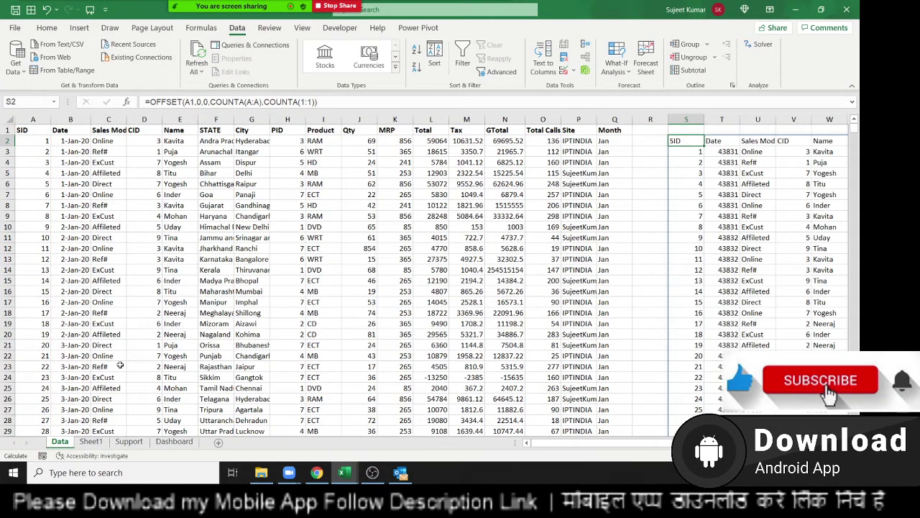
key(F2)
key(Left)
key(Left)
key(Left)
key(Left)
key(Left)
key(Left)
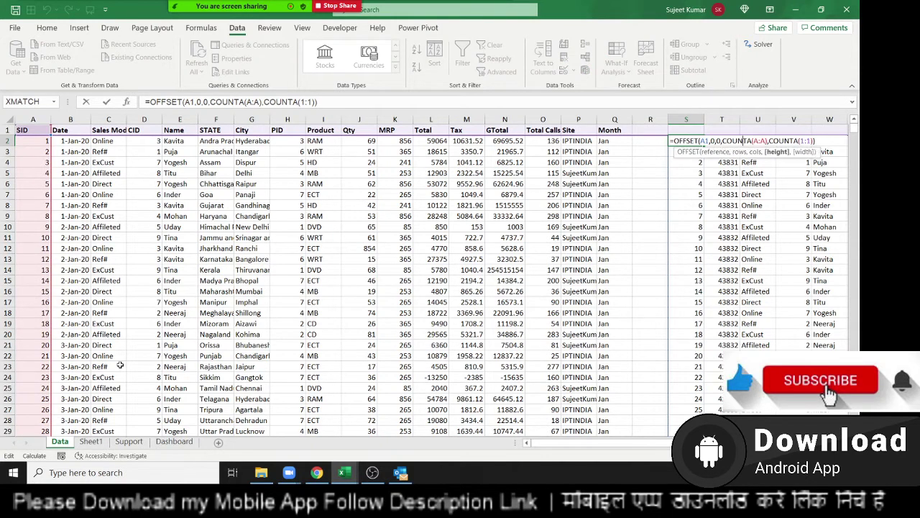
key(Left)
key(Left)
key(Left)
key(Left)
key(Left)
key(Left)
text(S)
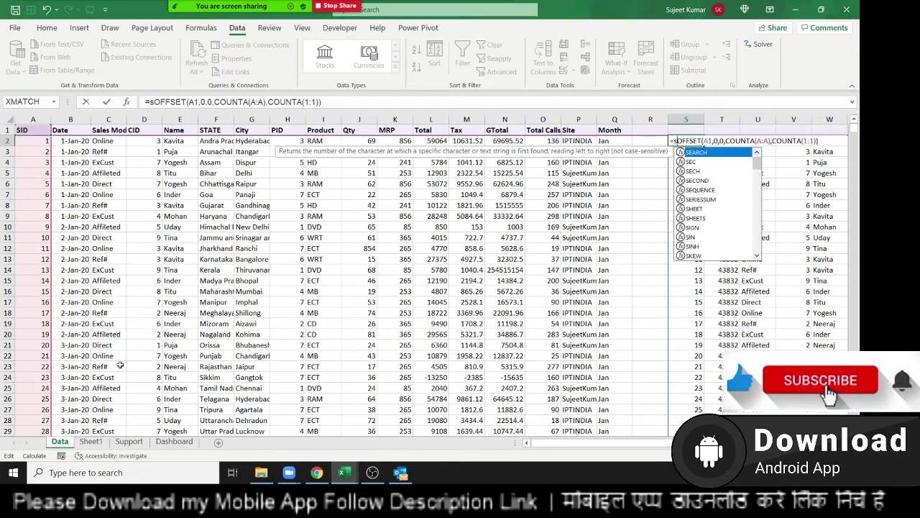
text(UM()
key(Return)
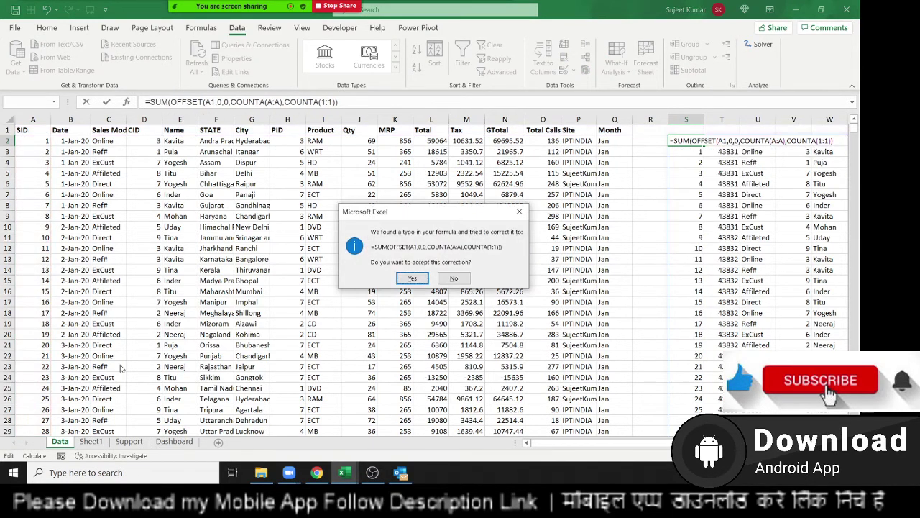
key(Return)
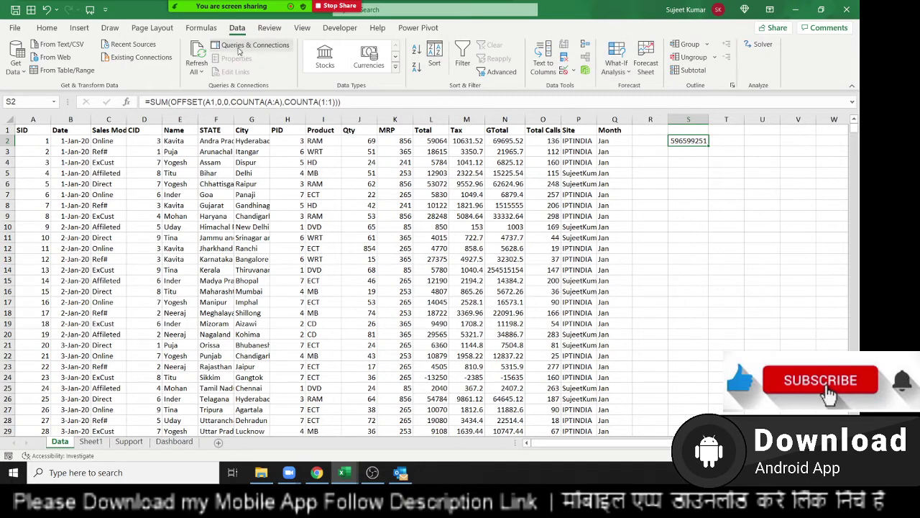
click(202, 27)
click(533, 72)
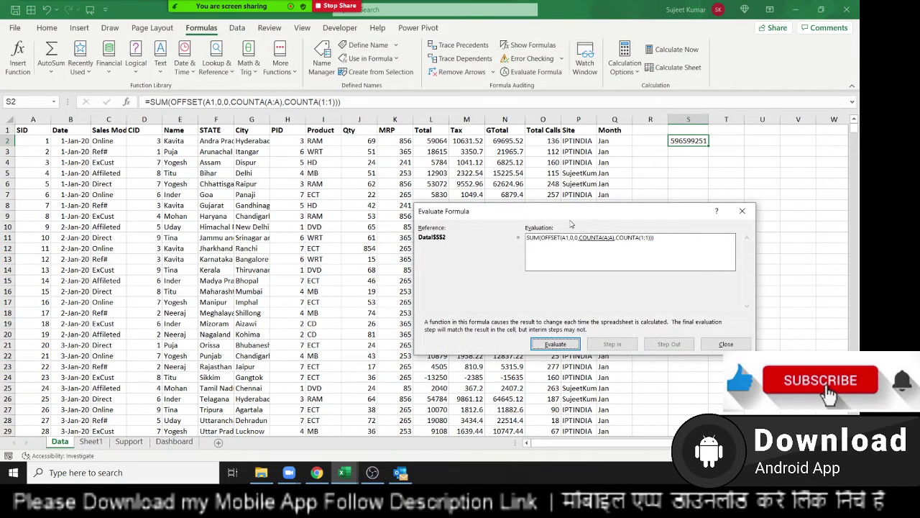
drag(524, 211, 370, 213)
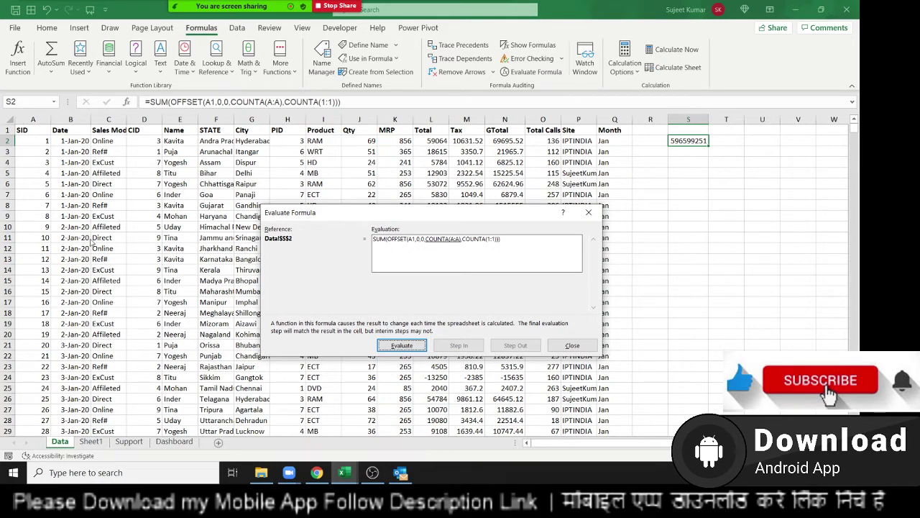
click(401, 344)
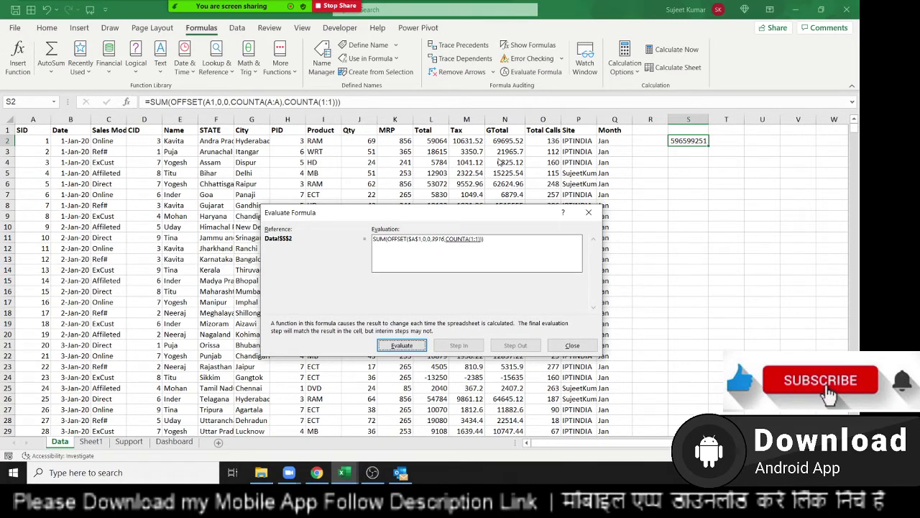
click(407, 345)
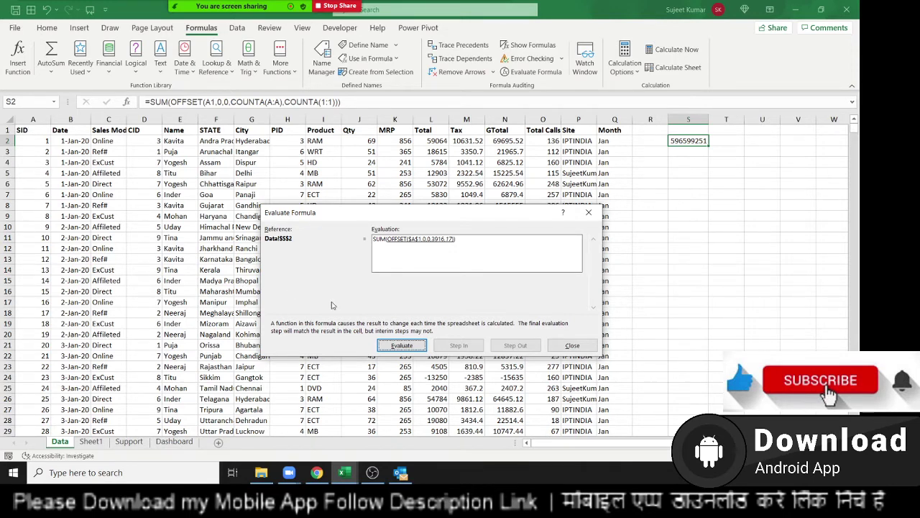
click(416, 349)
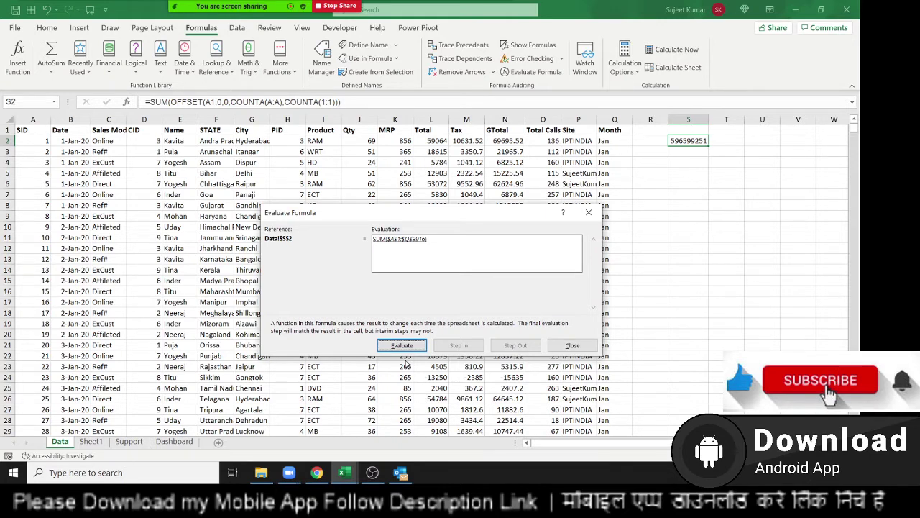
key(Escape)
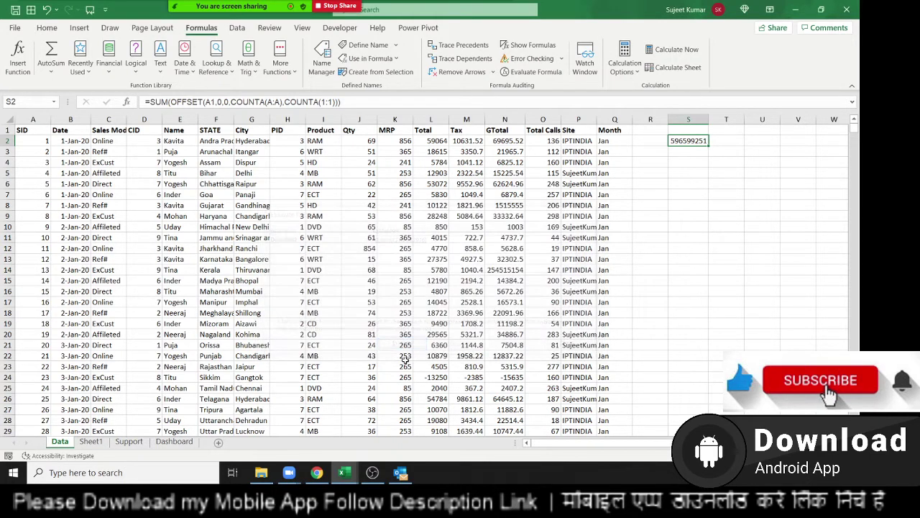
Step: Begin editing the S2 formula, then cancel to restore it unchanged
double_click(686, 141)
click(692, 141)
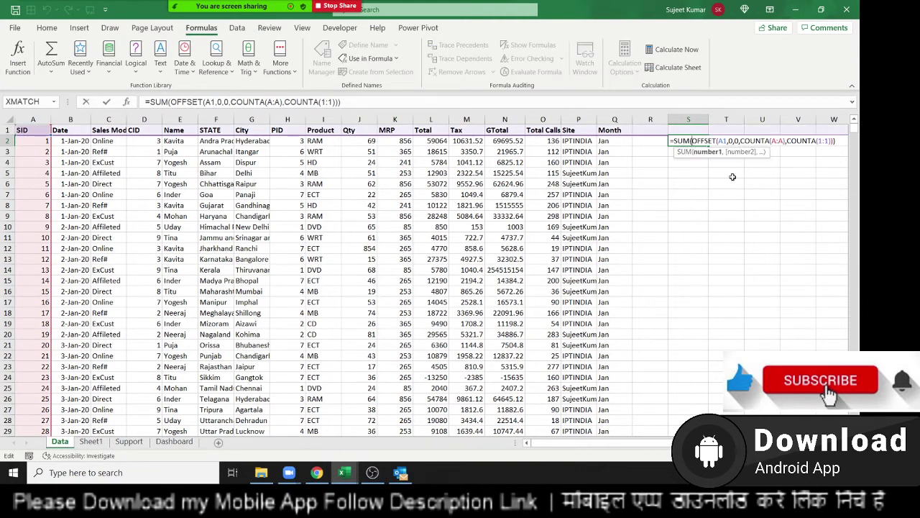
key(BackSpace)
key(BackSpace)
key(BackSpace)
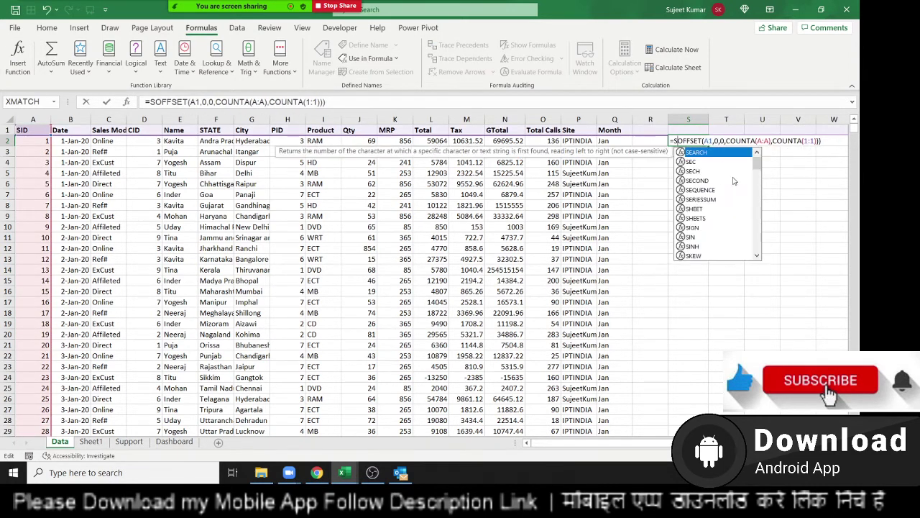
key(Escape)
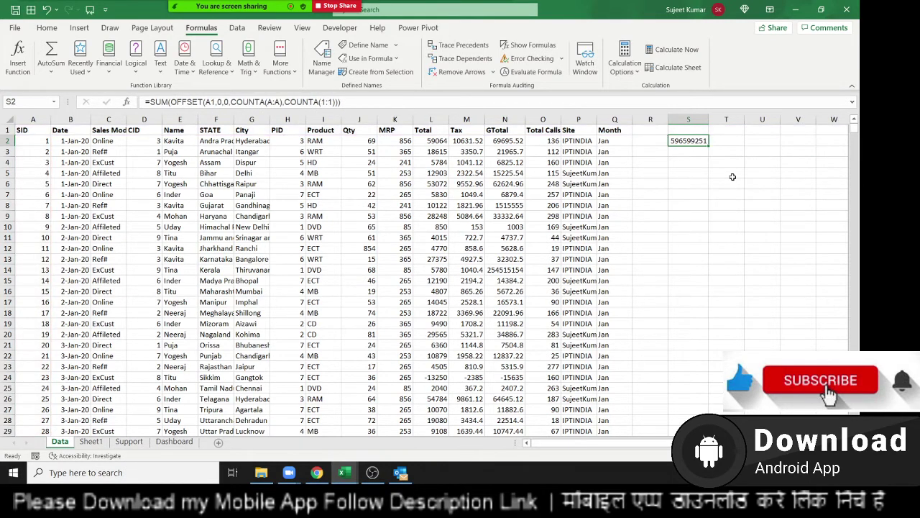
Step: Try making A1, A:A and 1:1 absolute in-cell in S2, then back out
double_click(689, 141)
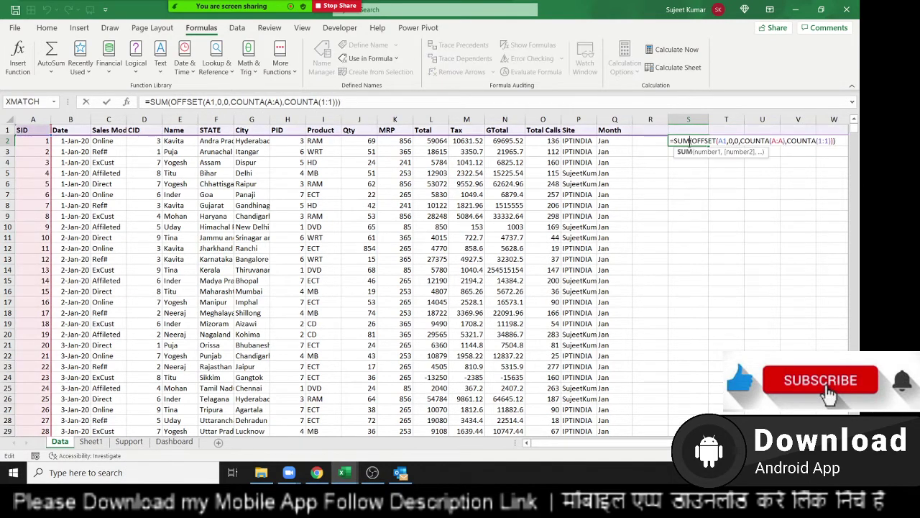
click(722, 140)
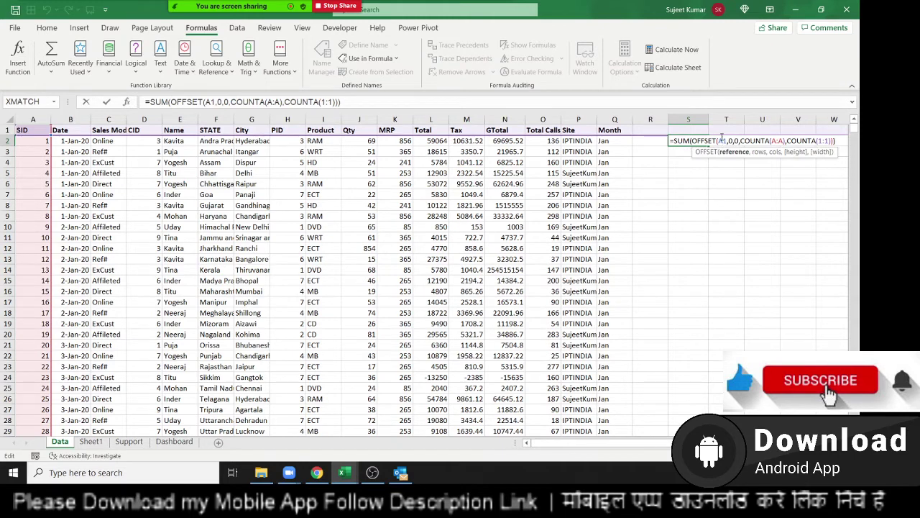
key(F4)
click(793, 143)
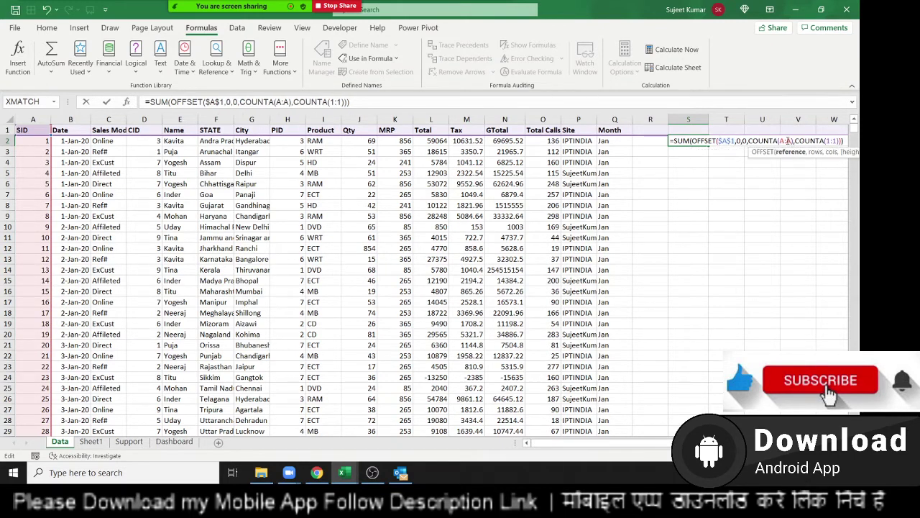
key(F4)
click(834, 141)
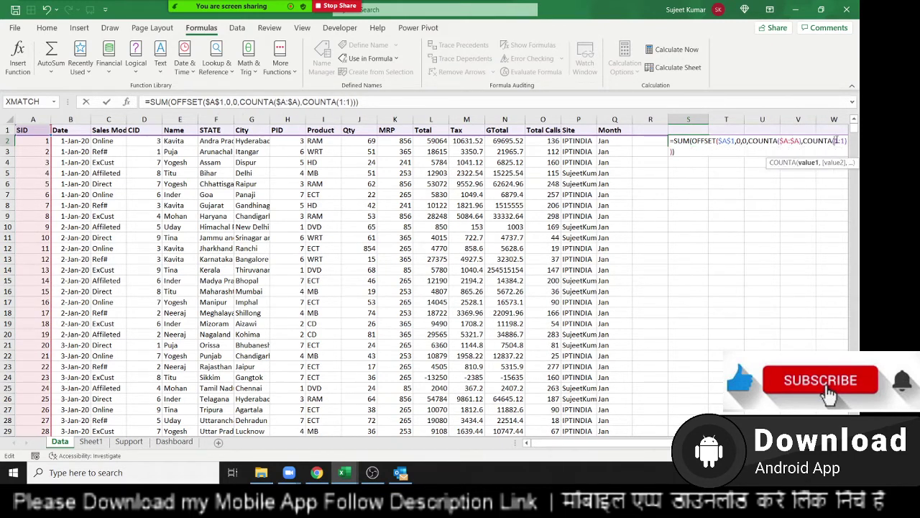
key(F4)
drag(694, 157, 688, 150)
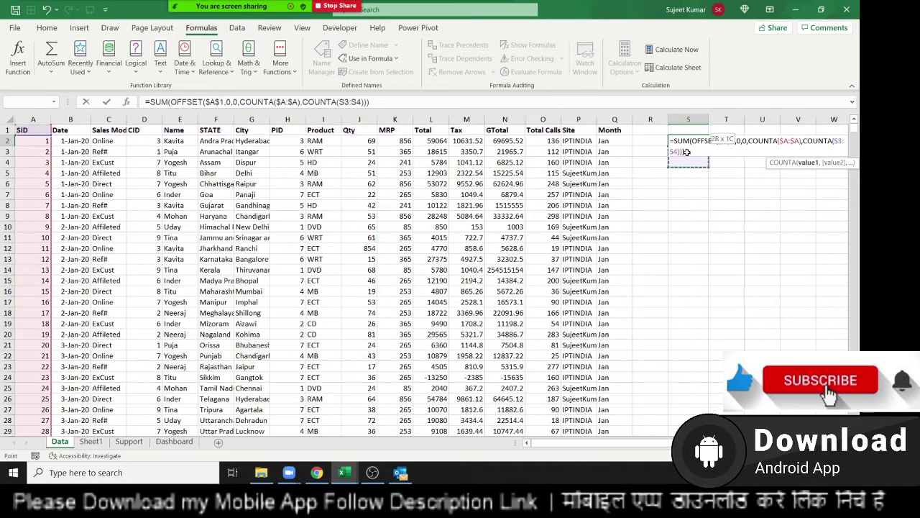
key(Escape)
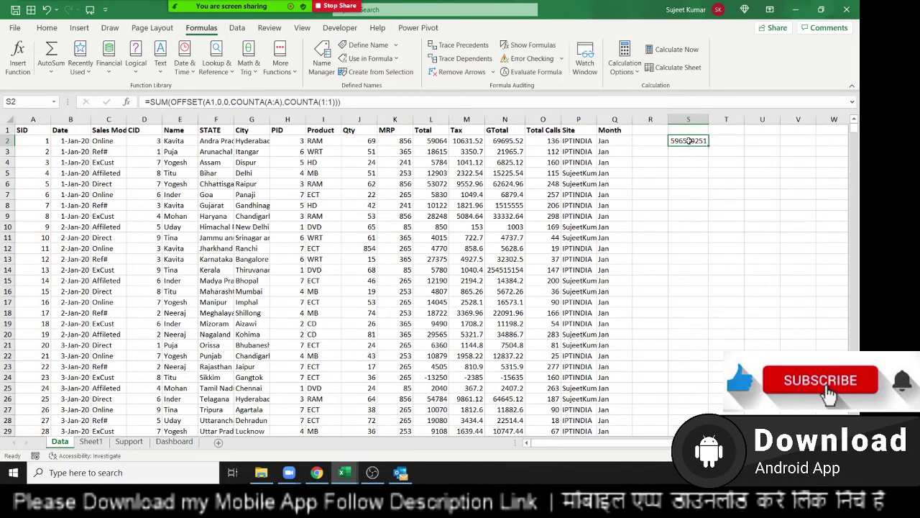
key(F2)
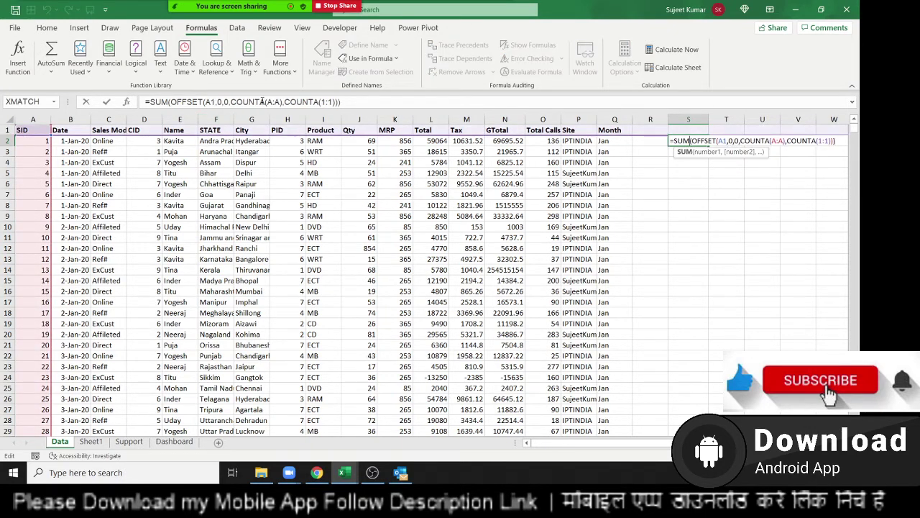
Step: In the formula bar, lock $A:$A, $1:$1 and $A$1, and select the OFFSET part
click(268, 101)
click(267, 101)
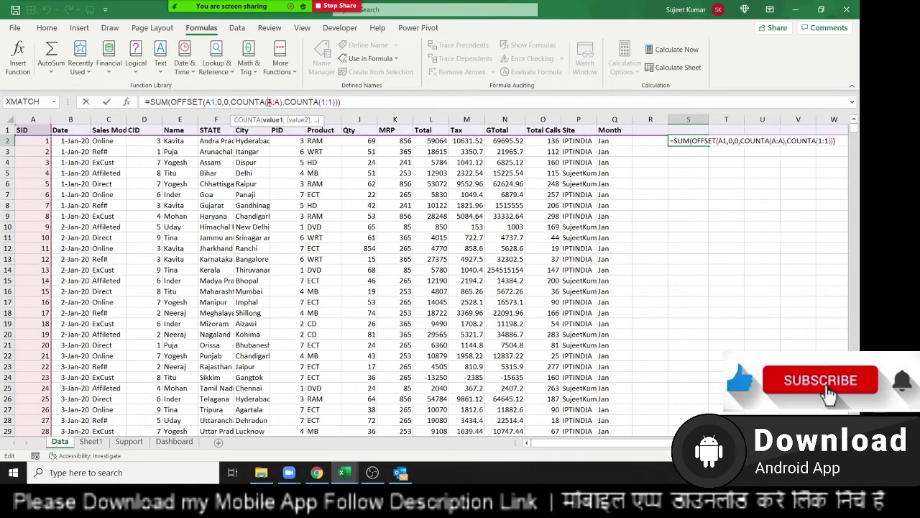
key(F4)
click(334, 101)
key(F4)
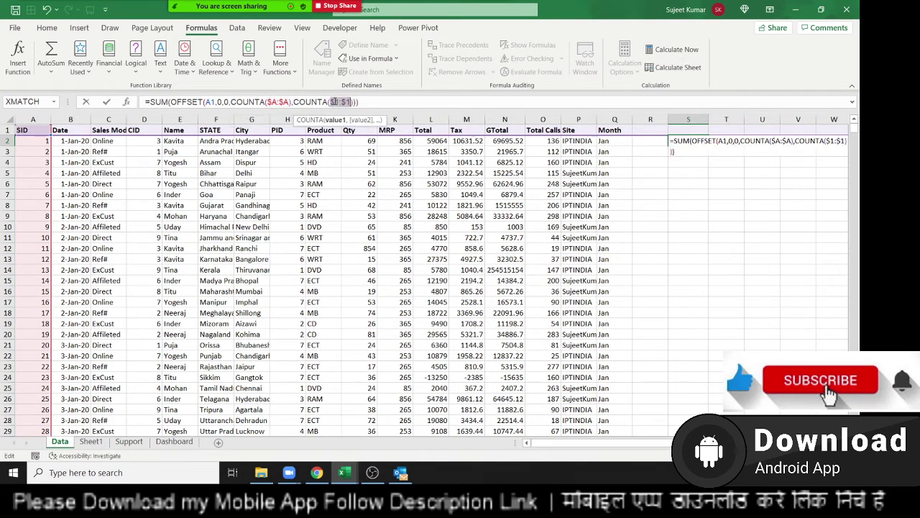
click(215, 101)
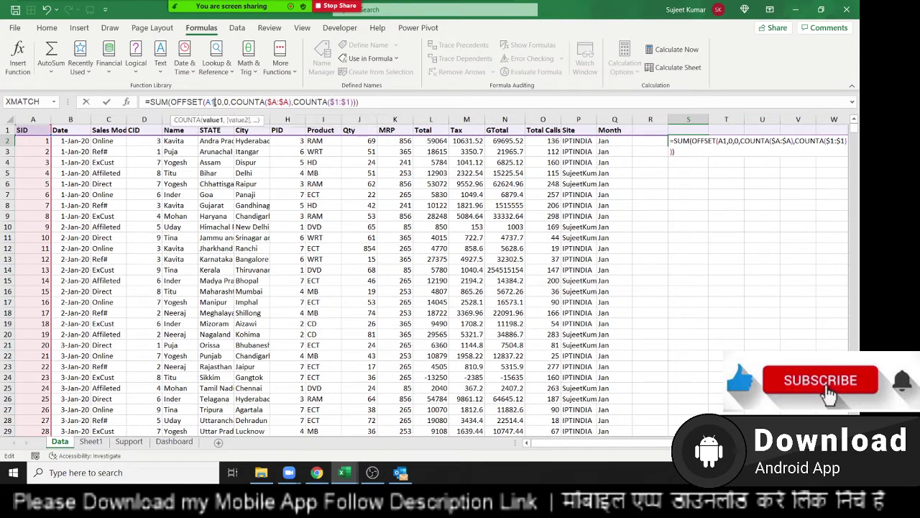
key(F4)
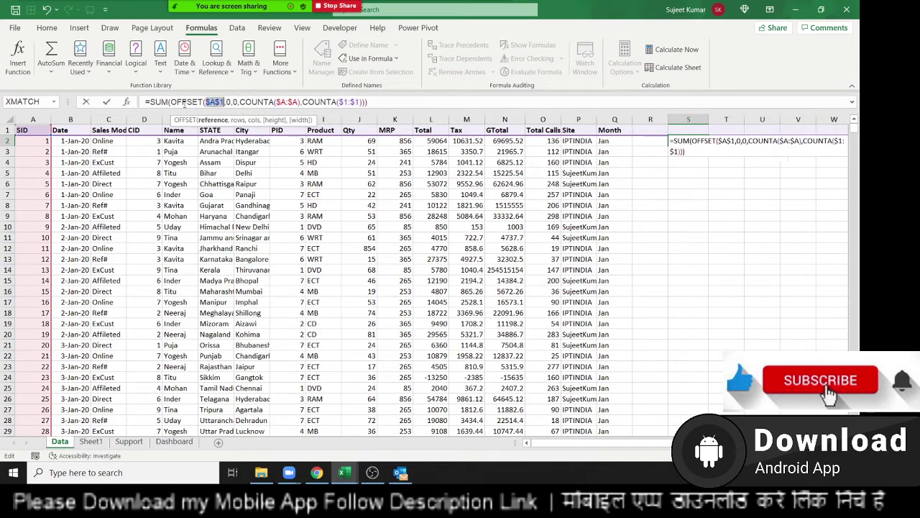
mouse_move(170, 101)
mouse_down()
mouse_move(366, 102)
mouse_move(329, 156)
mouse_up()
key(Escape)
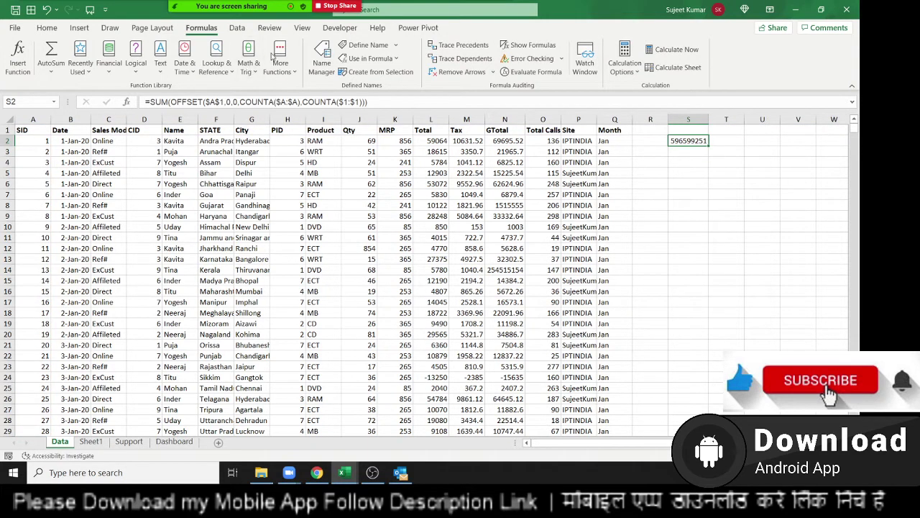
Step: Define the workbook name Data referring to =OFFSET($A$1,0,0,COUNTA($A:$A),COUNTA($1:$1))
click(654, 151)
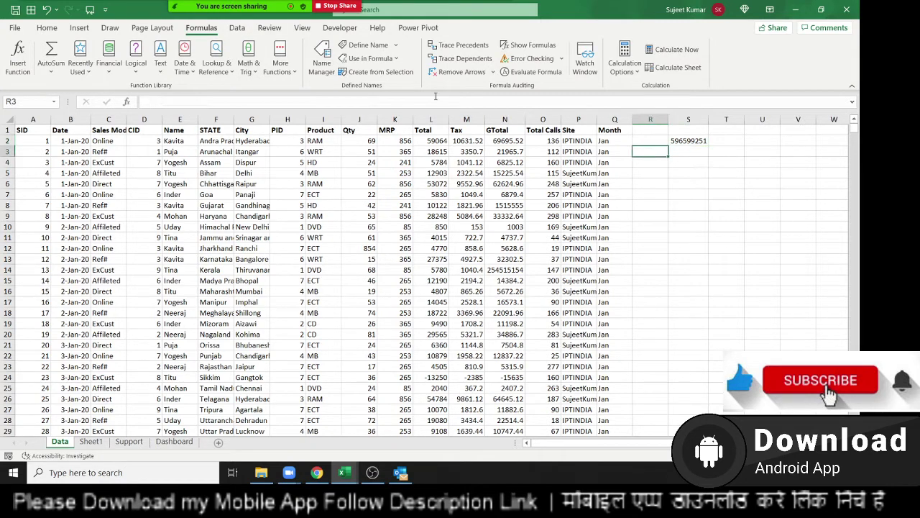
click(367, 45)
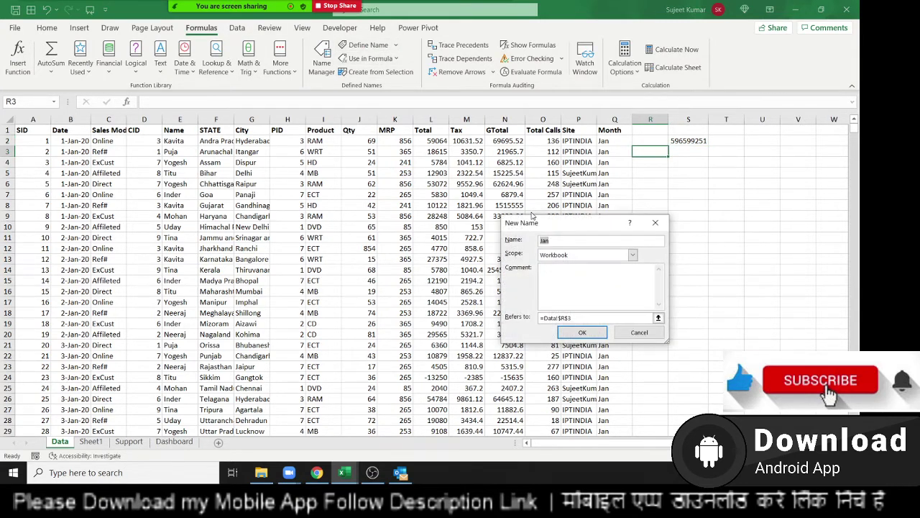
text(D)
text(Ata)
key(Tab)
key(Tab)
key(Tab)
text(=)
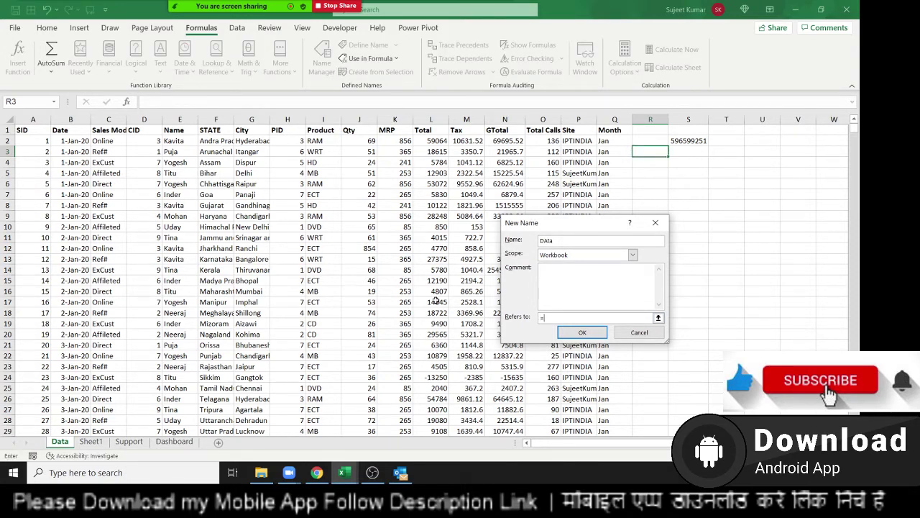
key(ctrl+v)
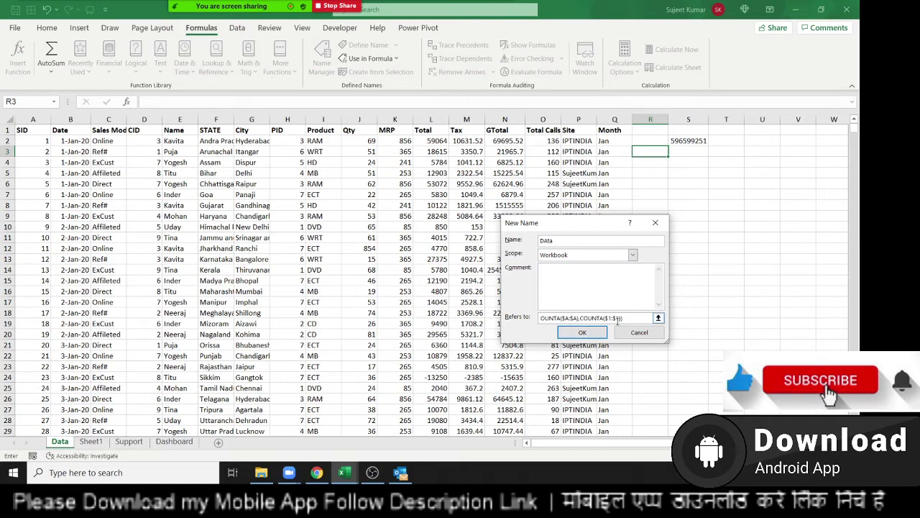
drag(626, 317, 472, 319)
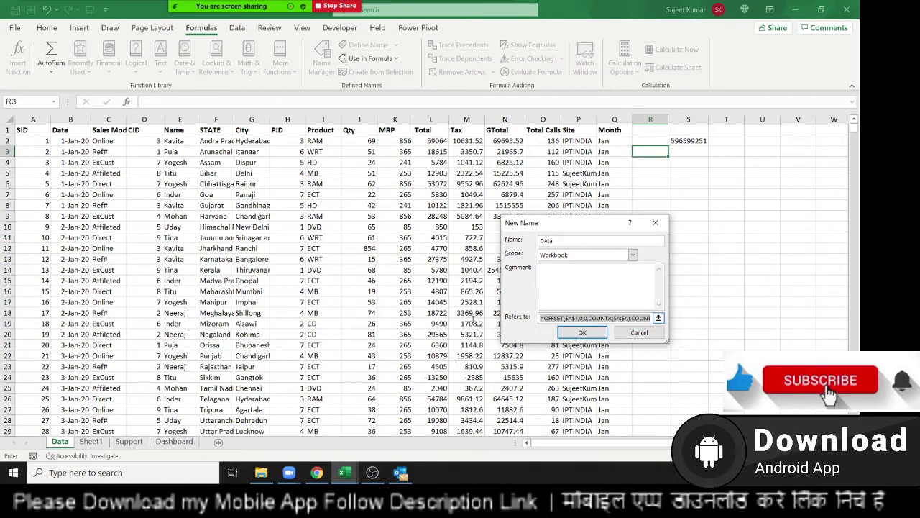
click(578, 335)
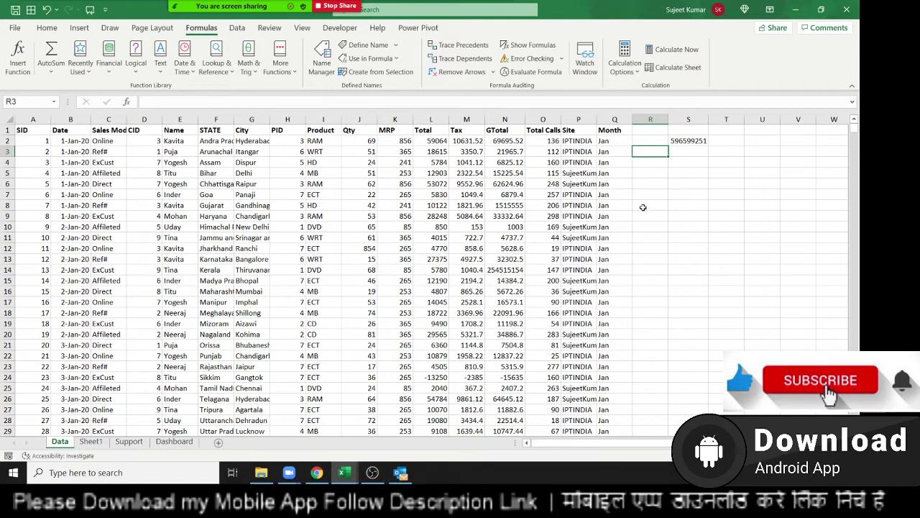
Step: Insert an empty pivot table at Sheet1!$A$1 using the named range Data as its source
click(89, 442)
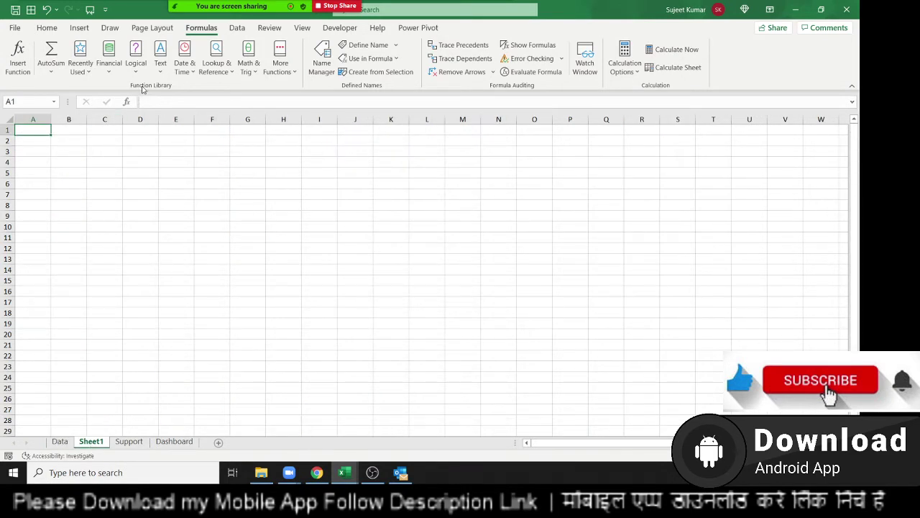
click(79, 27)
click(19, 57)
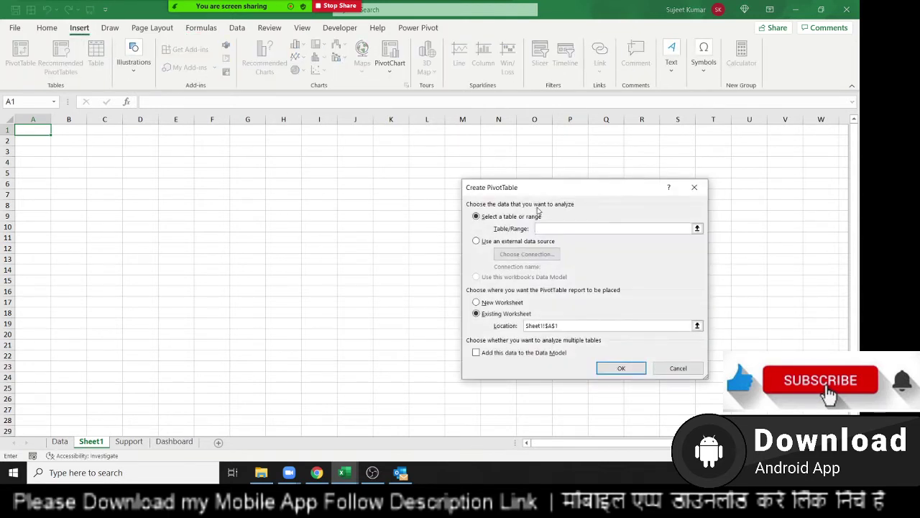
text(D)
text(ata)
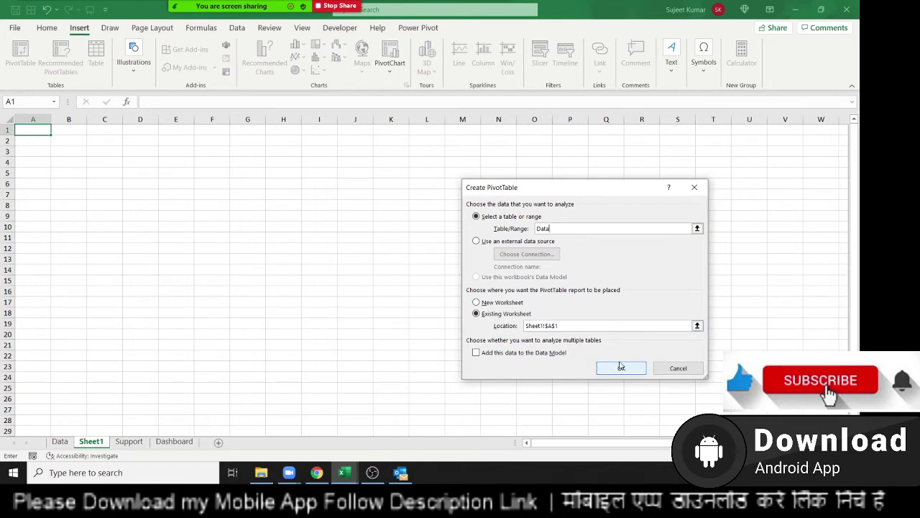
click(621, 367)
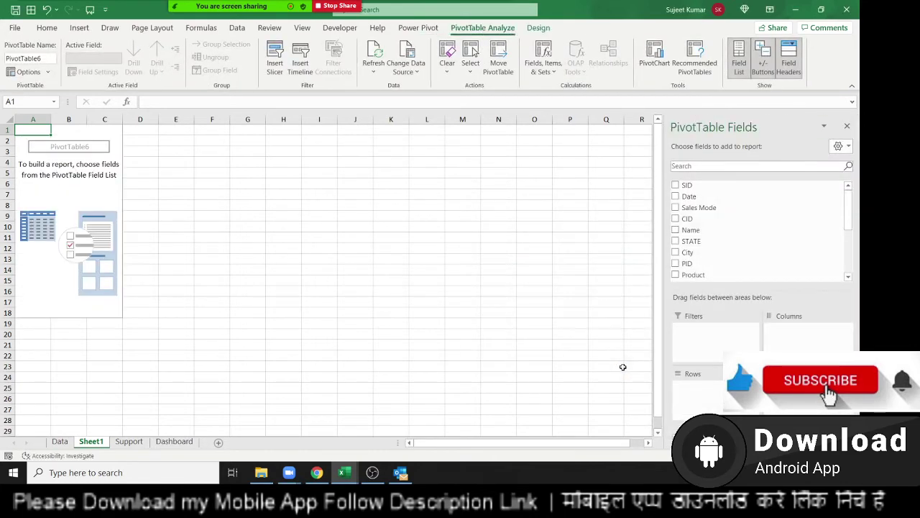
scroll(819, 280, down, 3)
scroll(819, 280, down, 2)
scroll(819, 280, up, 5)
Step: On the Data sheet, add a Q header in R1 and fill a repeating Q1–Q4 series down column R
click(59, 441)
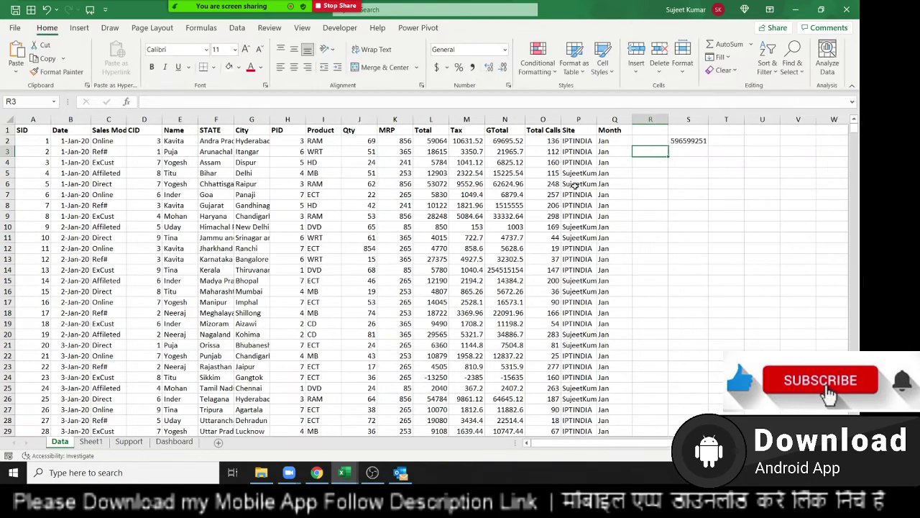
click(647, 132)
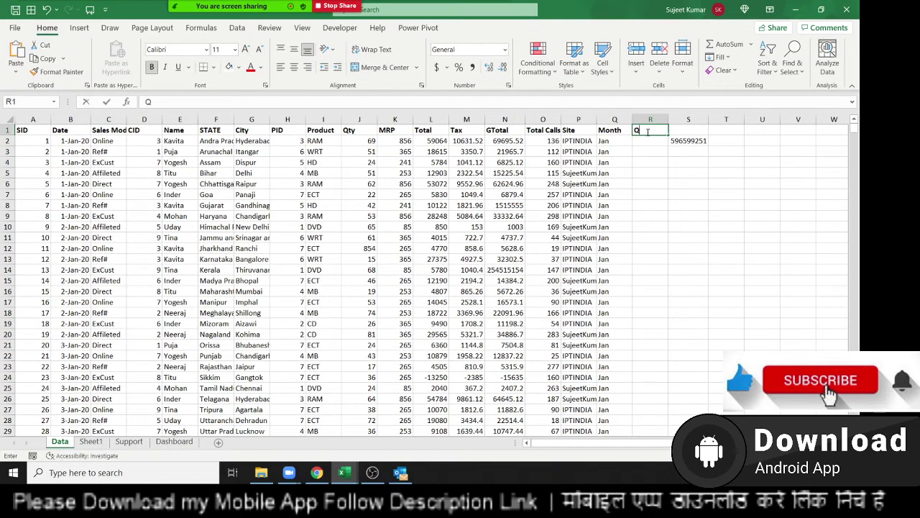
text(Q1)
key(Return)
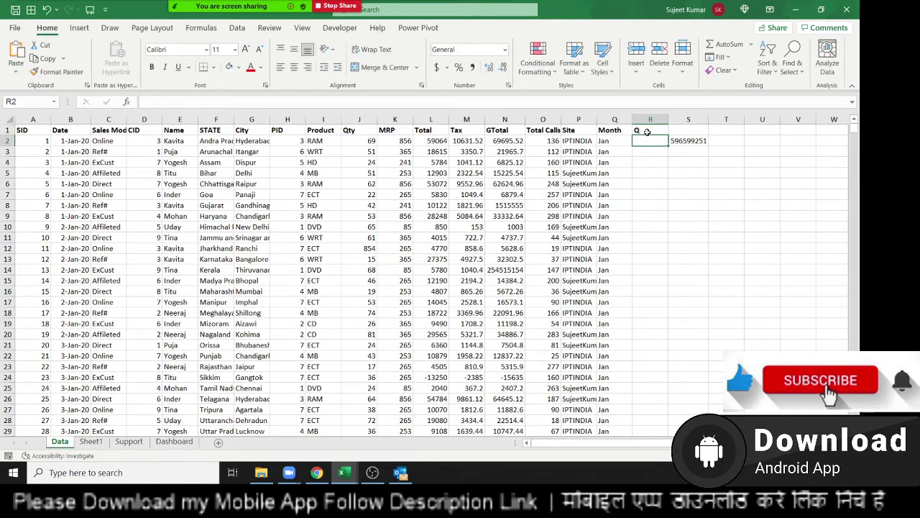
text(Q1)
key(Return)
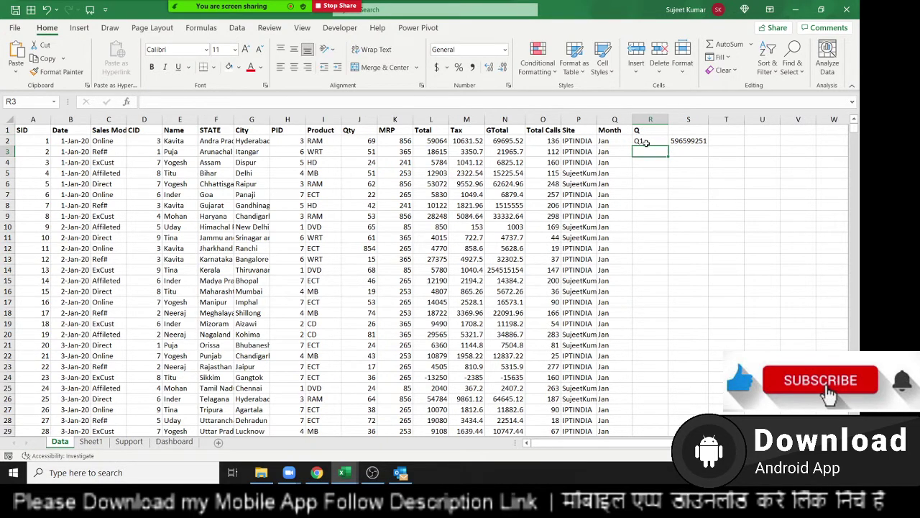
click(646, 142)
double_click(668, 146)
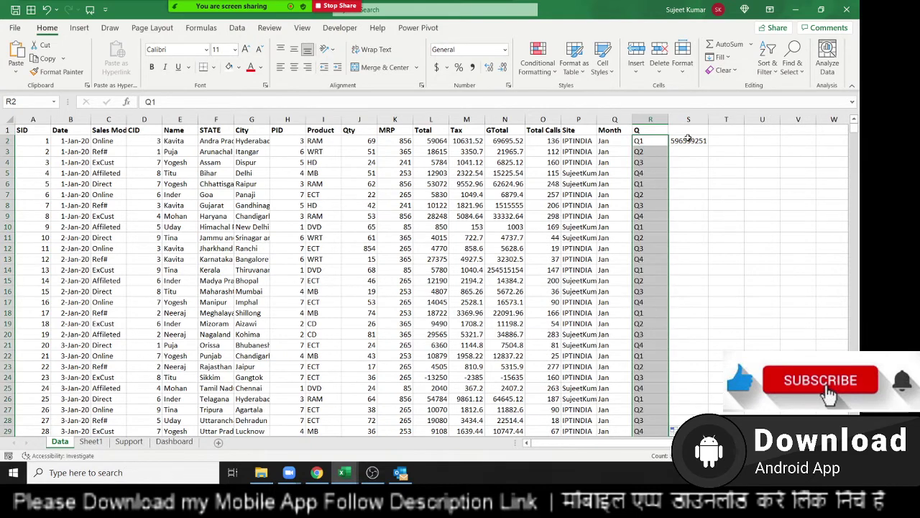
Step: Clear the test total in S2 and return to the pivot table on Sheet1
click(688, 140)
key(Delete)
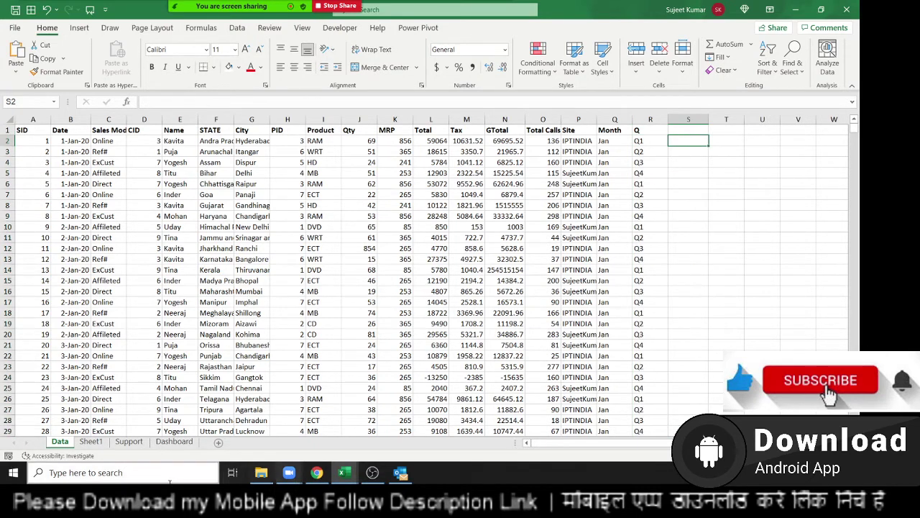
key(alt+n)
key(v)
key(t)
key(Return)
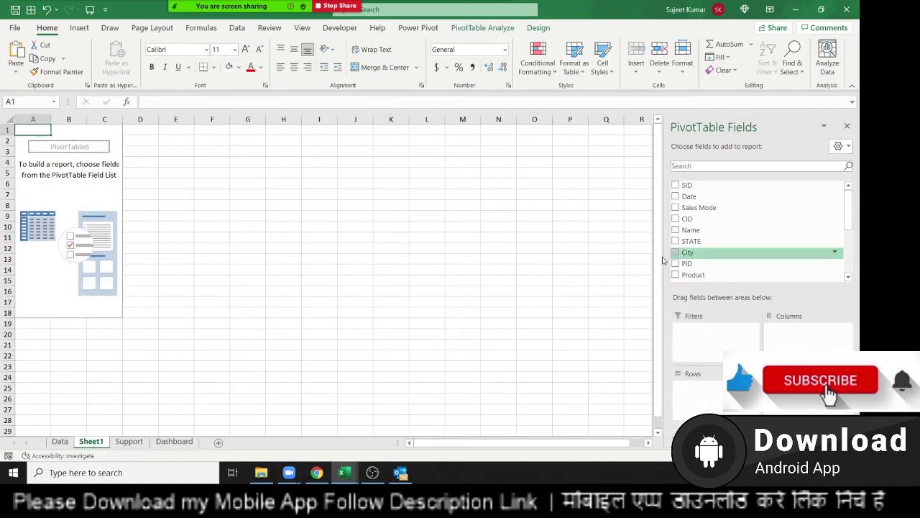
Step: Refresh PivotTable6 so the Q field shows in its field list, then return to the Data sheet
right_click(75, 226)
click(141, 268)
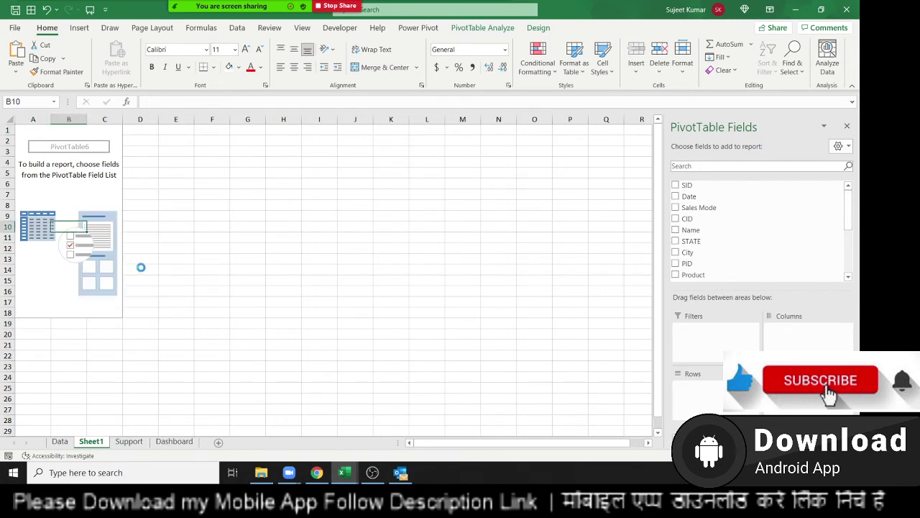
drag(848, 208, 850, 253)
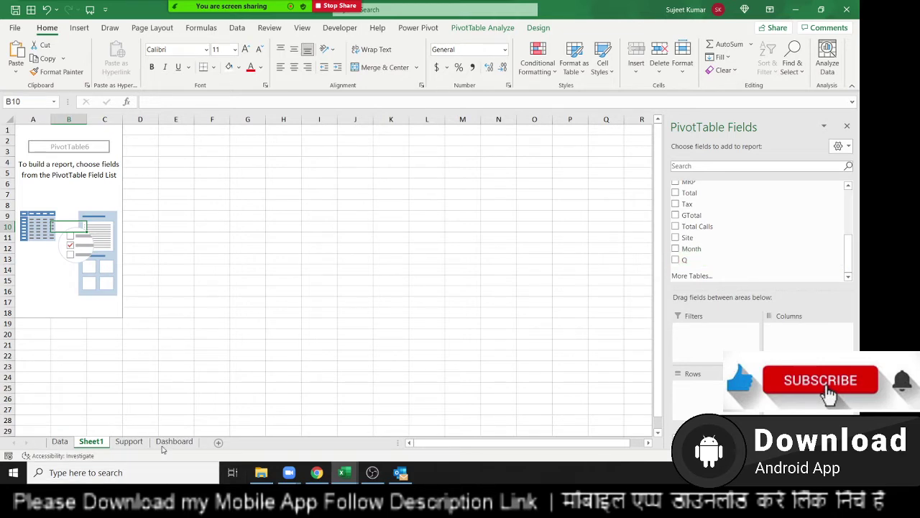
click(61, 441)
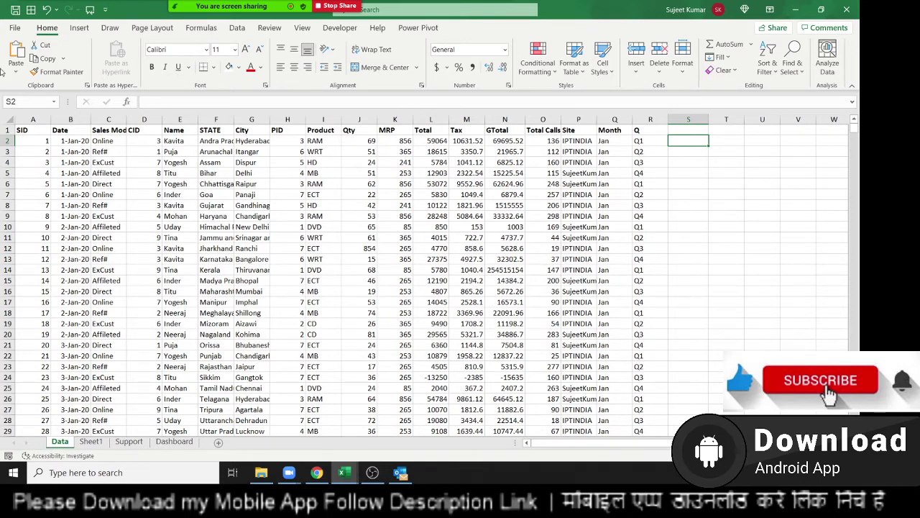
Step: Show the Data ribbon's import and connection options, then select cell A1
click(237, 29)
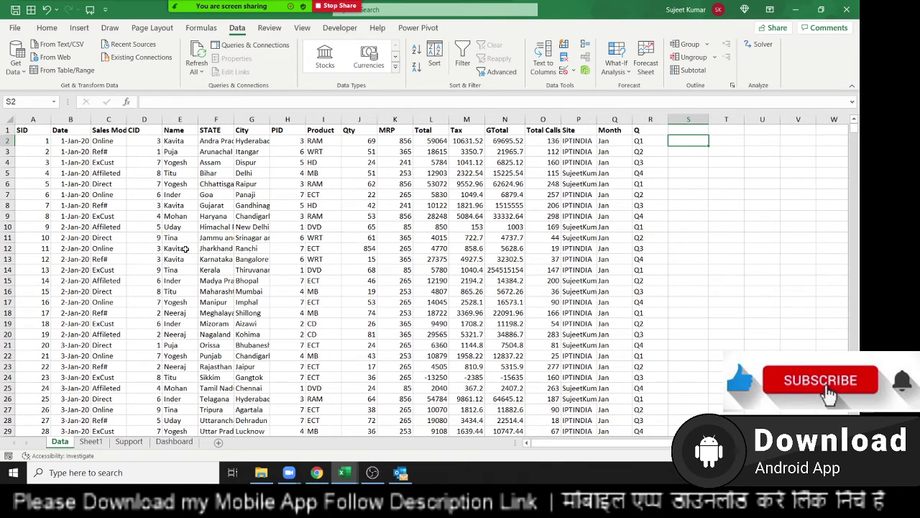
click(151, 267)
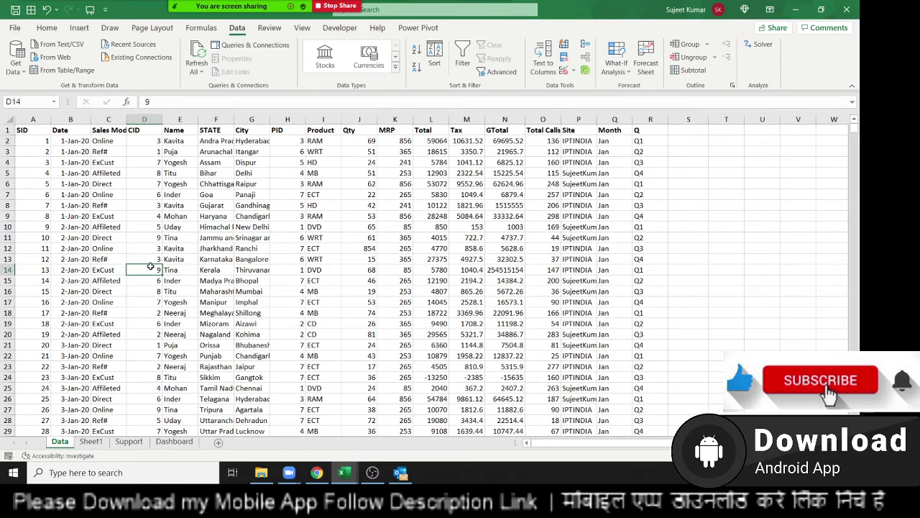
click(317, 278)
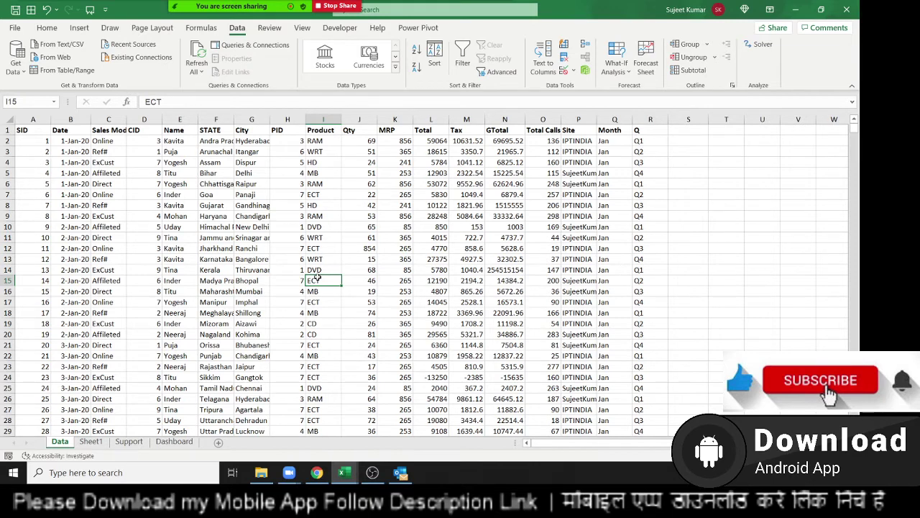
click(34, 134)
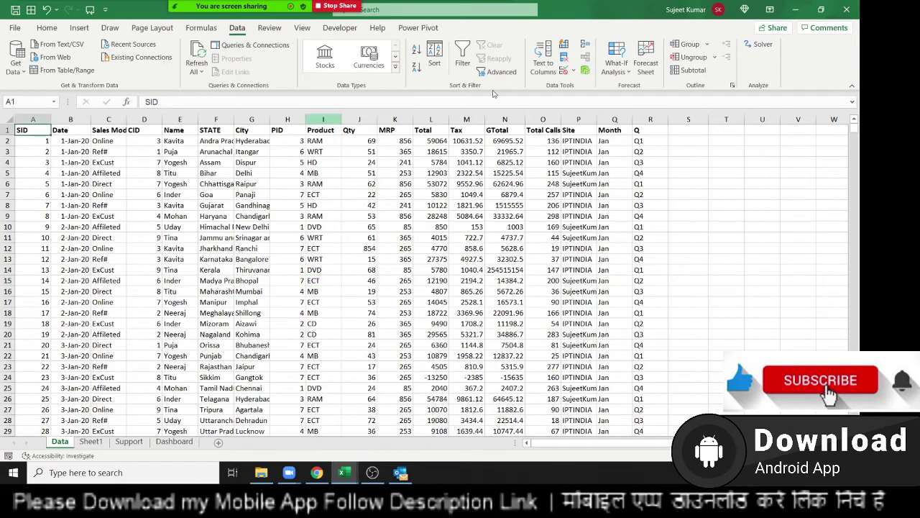
Step: Close DataP without saving and clear all numbers from A1:L22 on Sheet4
click(847, 10)
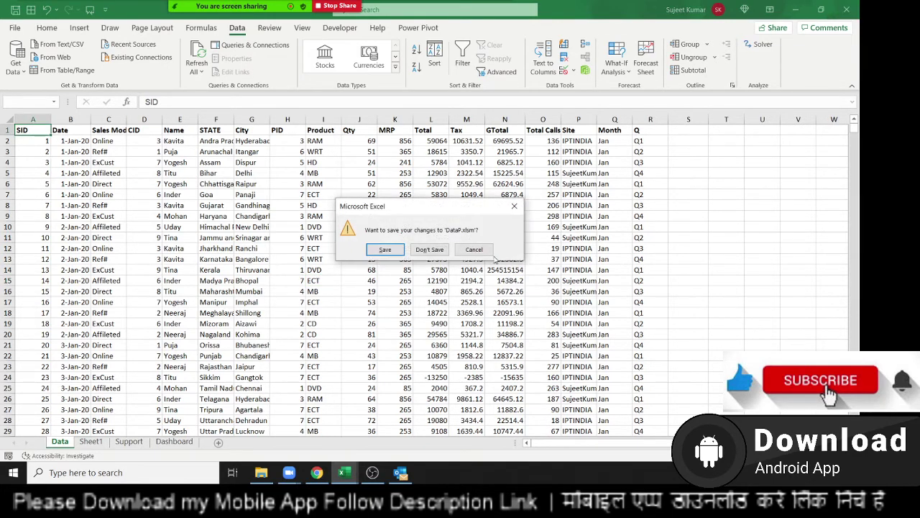
click(430, 249)
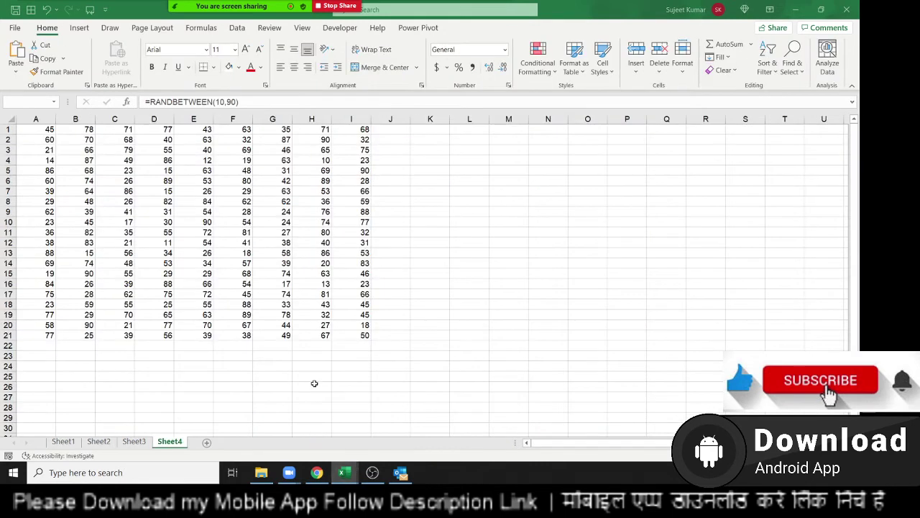
drag(469, 345, 2, 120)
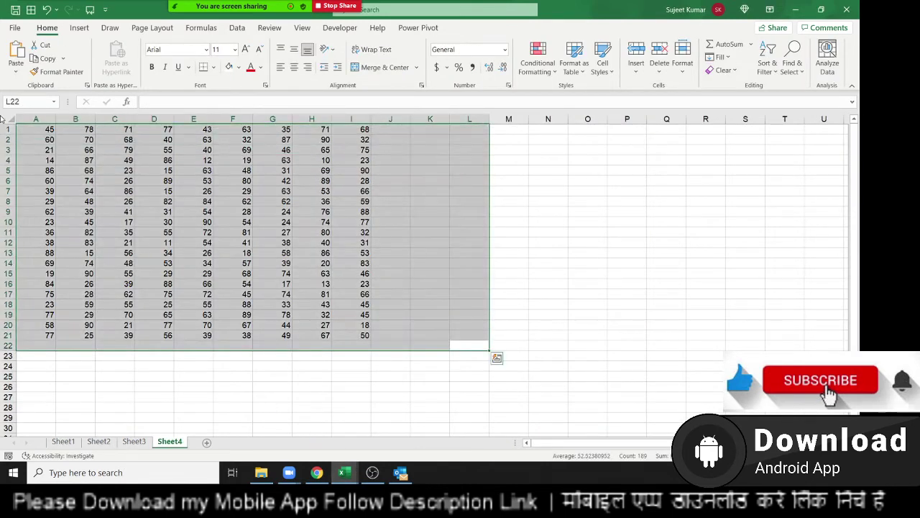
key(Delete)
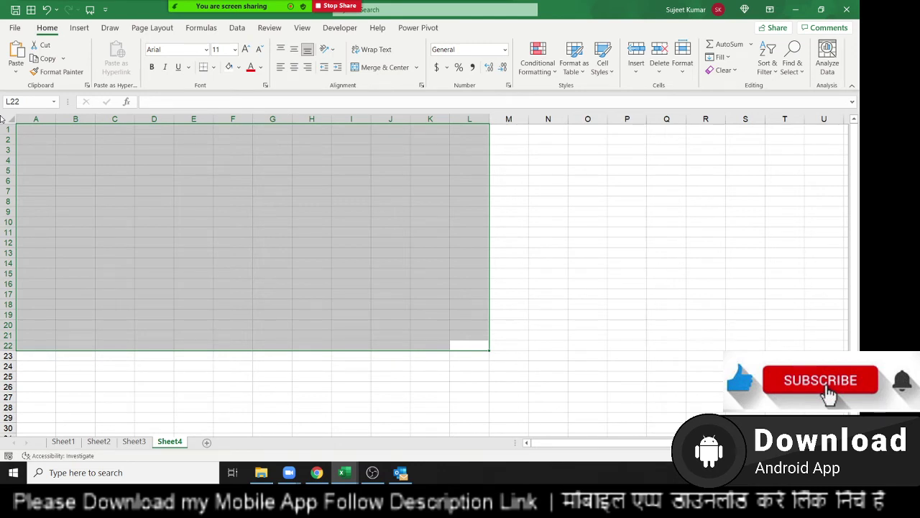
click(36, 127)
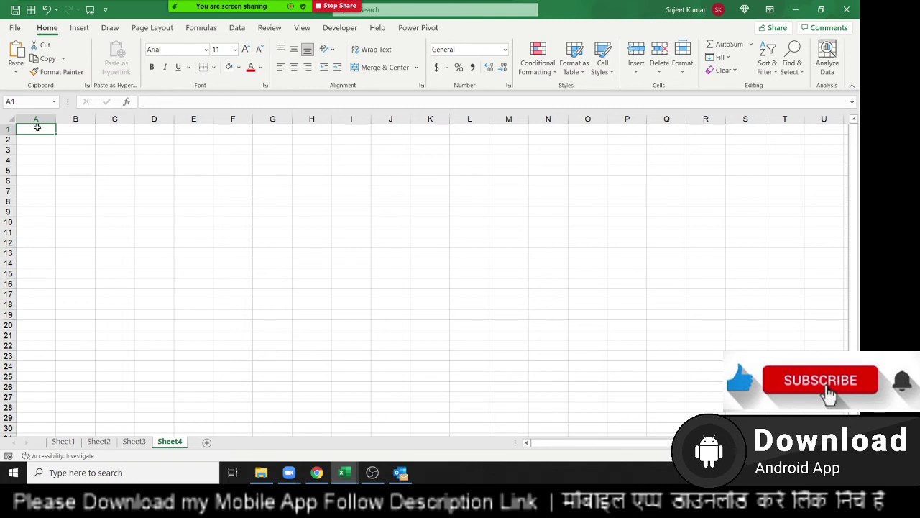
Step: Start a pivot table from an external connection, trying DataP, which has no visible tables
click(74, 30)
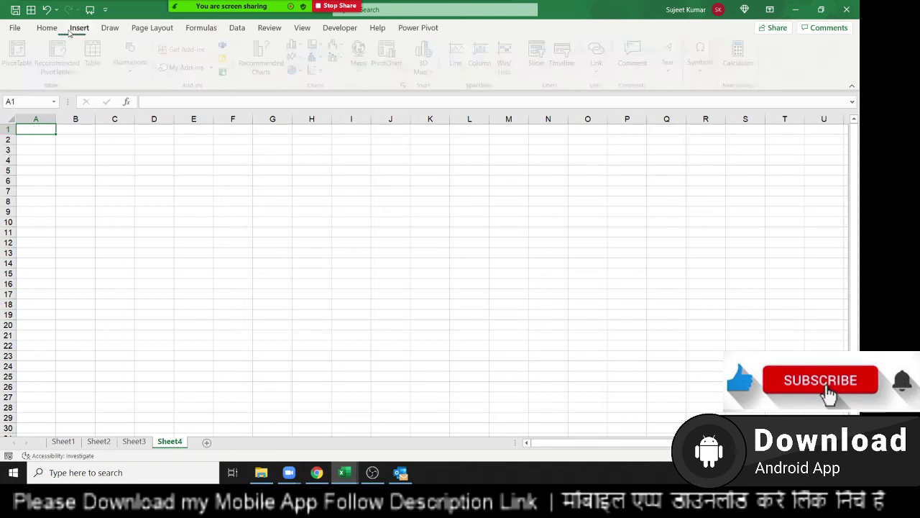
click(20, 56)
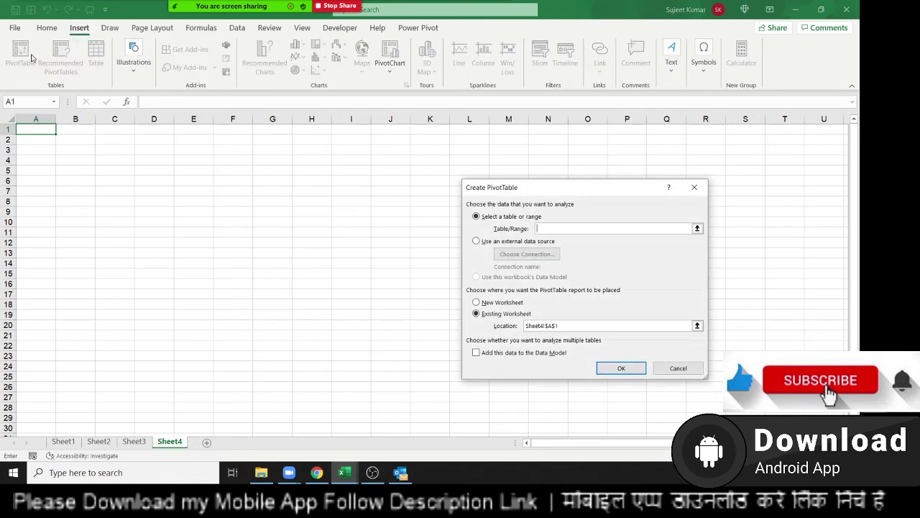
click(513, 243)
click(514, 256)
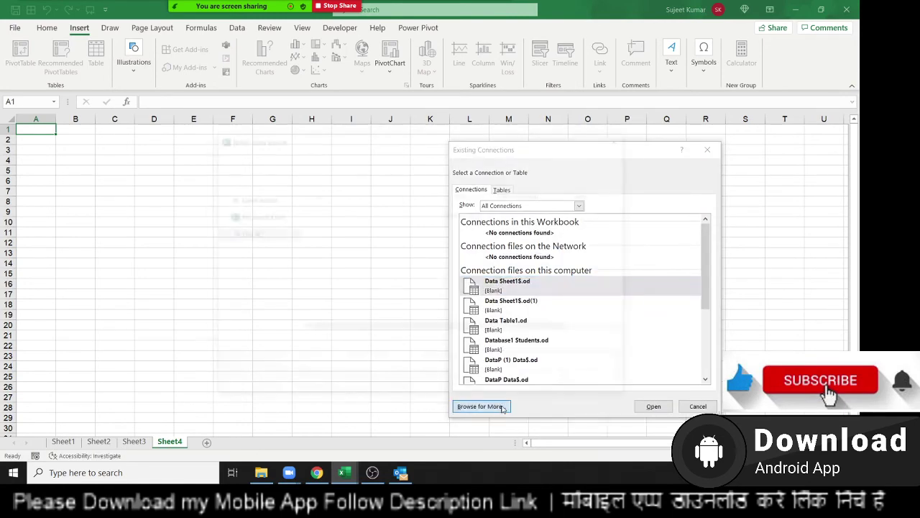
scroll(266, 317, up, 2)
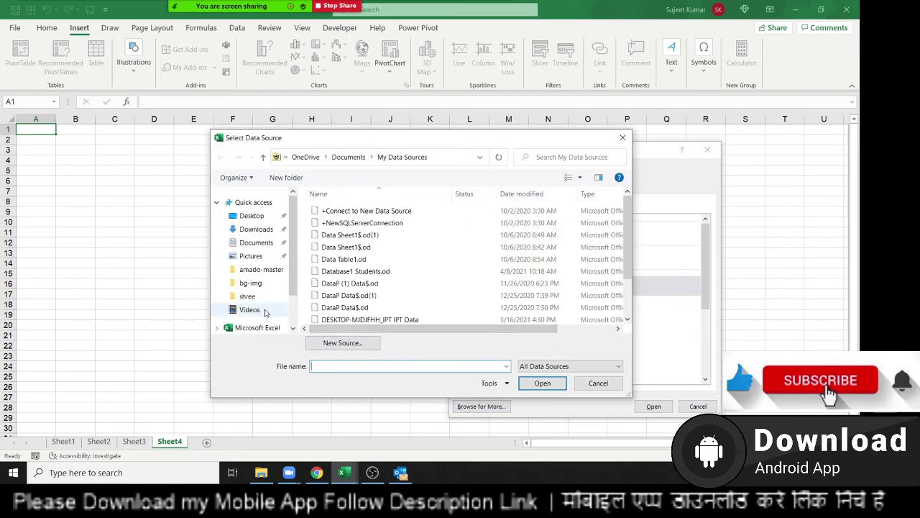
click(256, 242)
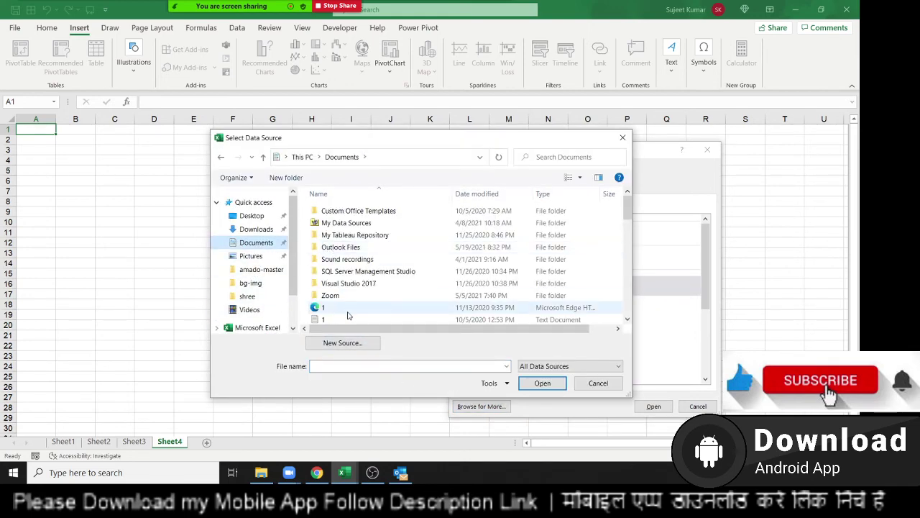
scroll(350, 312, down, 5)
scroll(349, 304, down, 3)
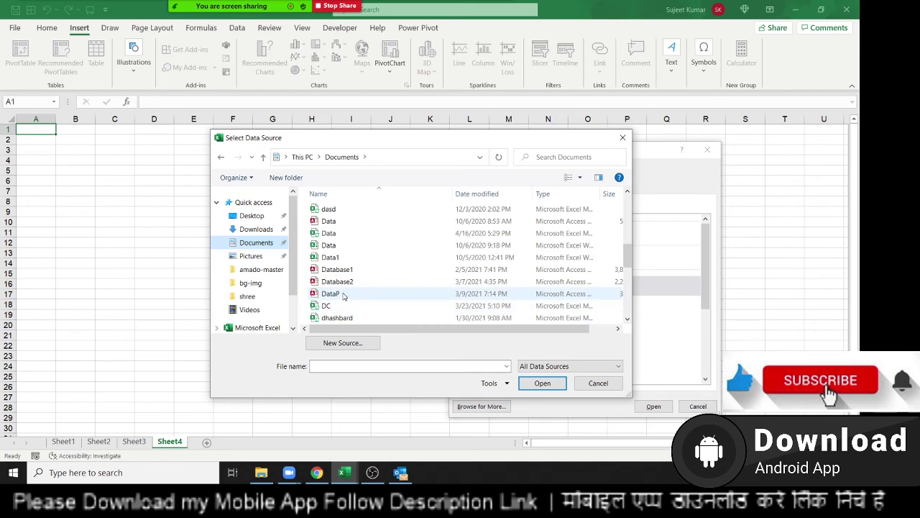
click(344, 296)
click(545, 383)
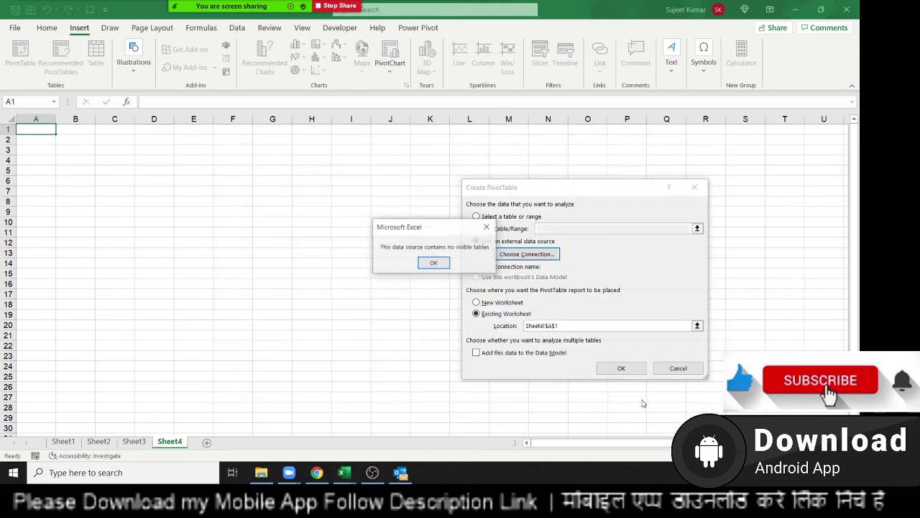
click(435, 266)
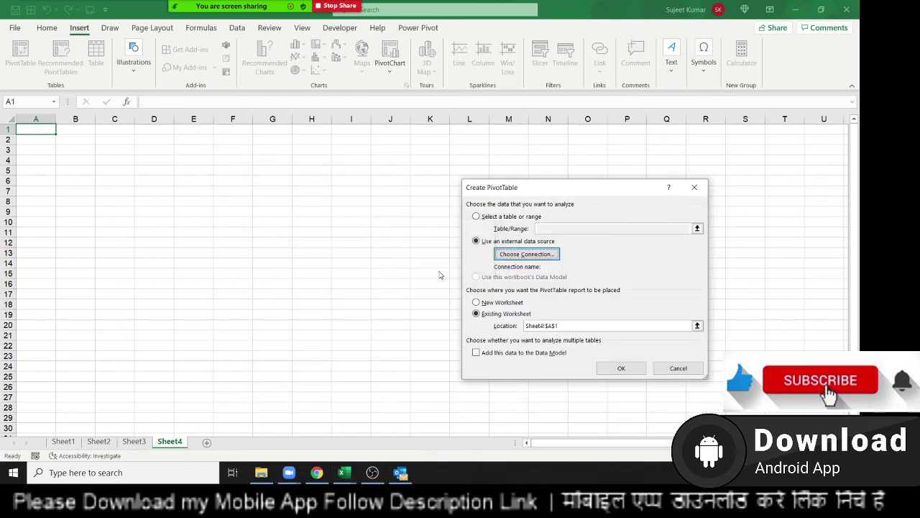
Step: Browse the Documents folder and open the Database1 Access file as the data source
click(515, 256)
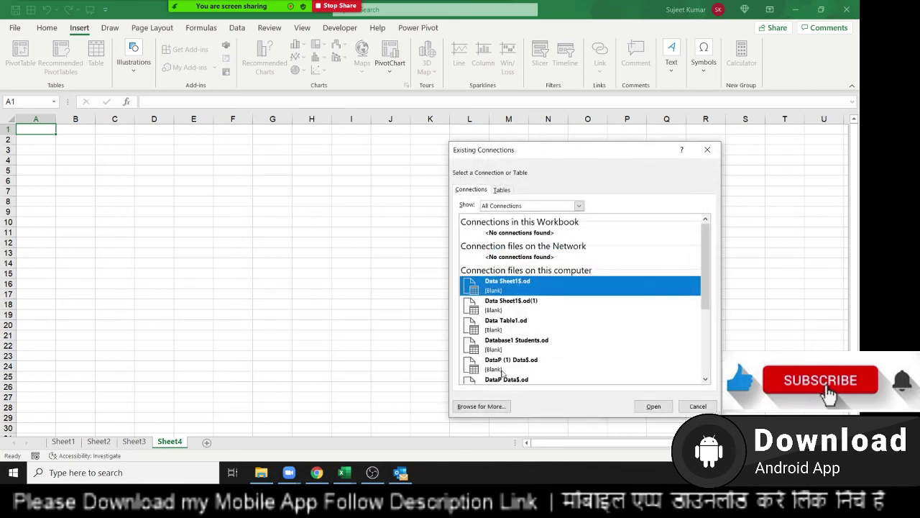
click(478, 405)
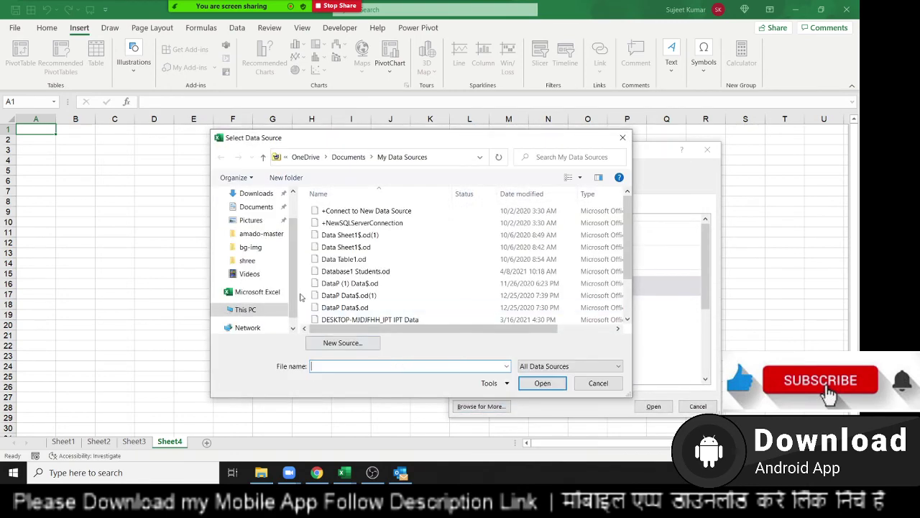
click(256, 207)
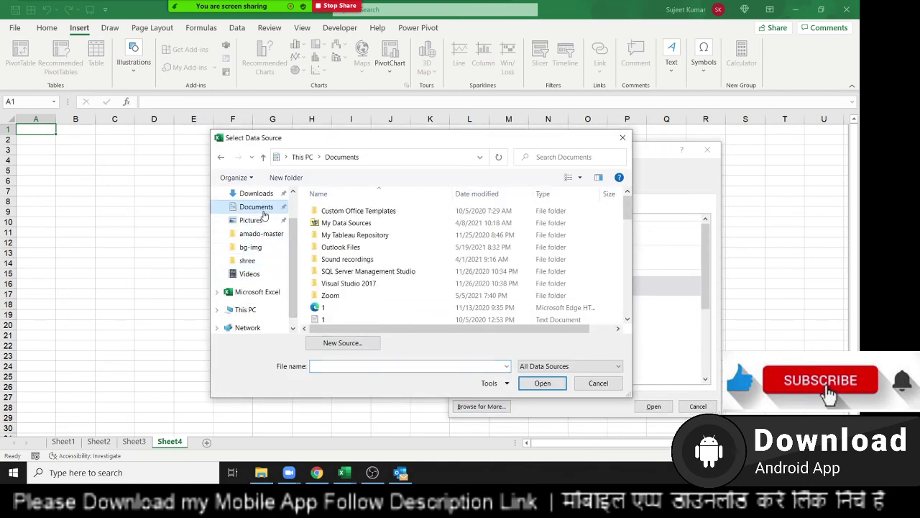
click(256, 193)
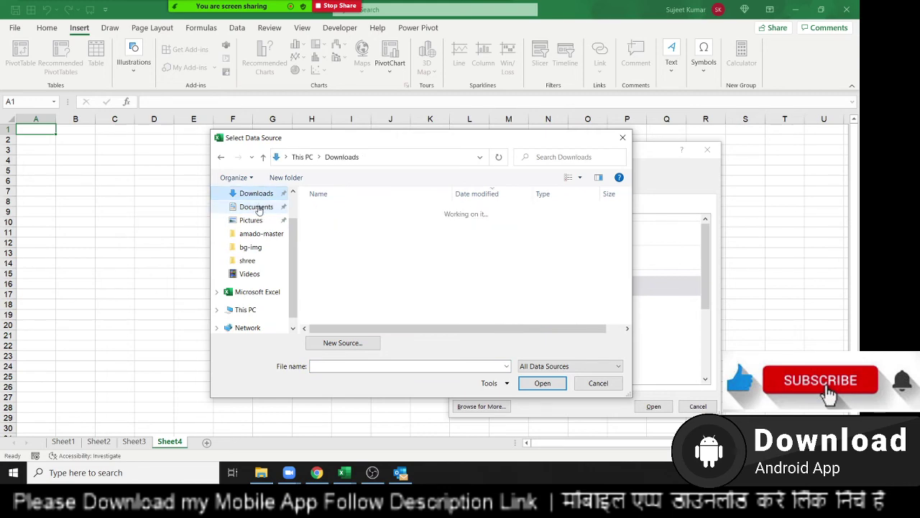
click(256, 207)
scroll(340, 256, down, 2)
scroll(339, 257, down, 1)
scroll(339, 256, down, 2)
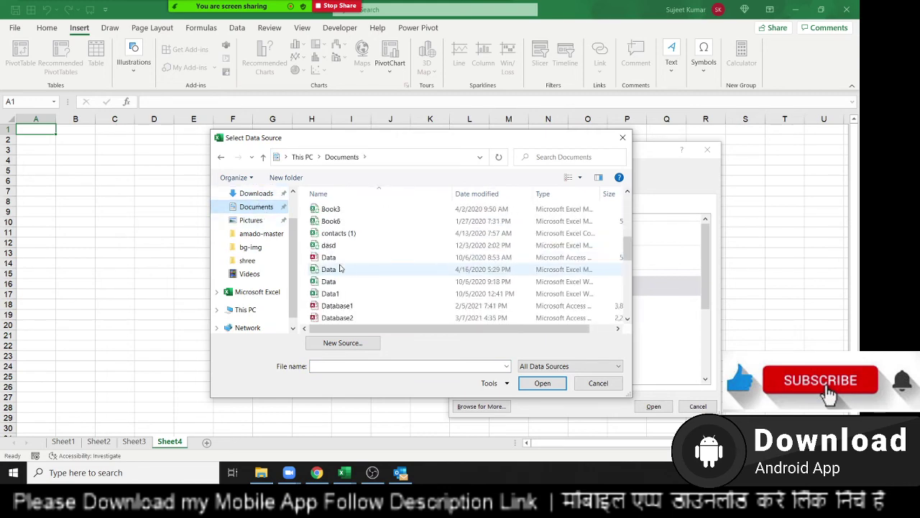
scroll(338, 248, down, 2)
click(336, 232)
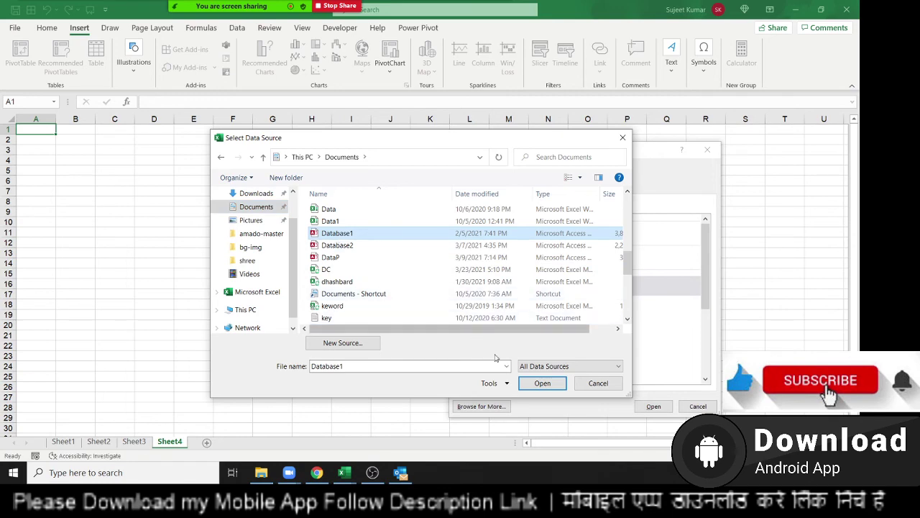
click(543, 382)
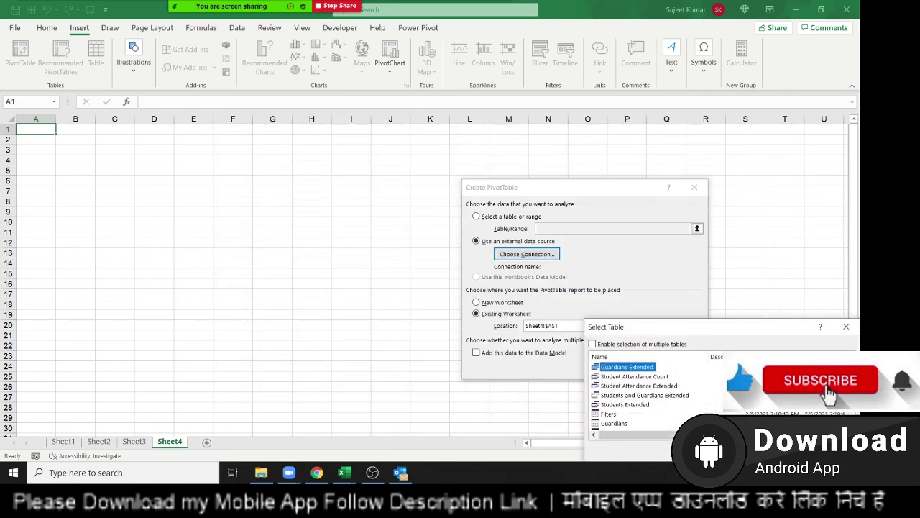
Step: Choose the Students table and create the pivot table at A1 of Sheet4
scroll(607, 422, down, 2)
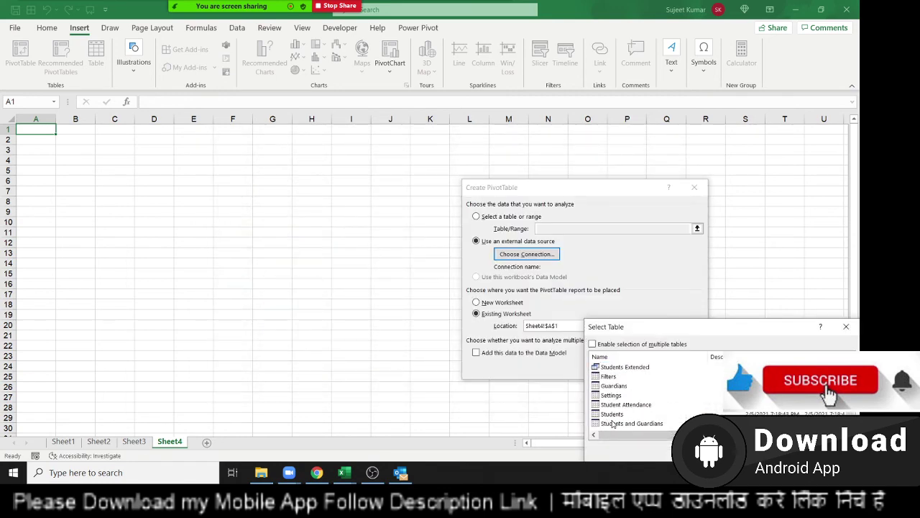
click(614, 415)
key(Return)
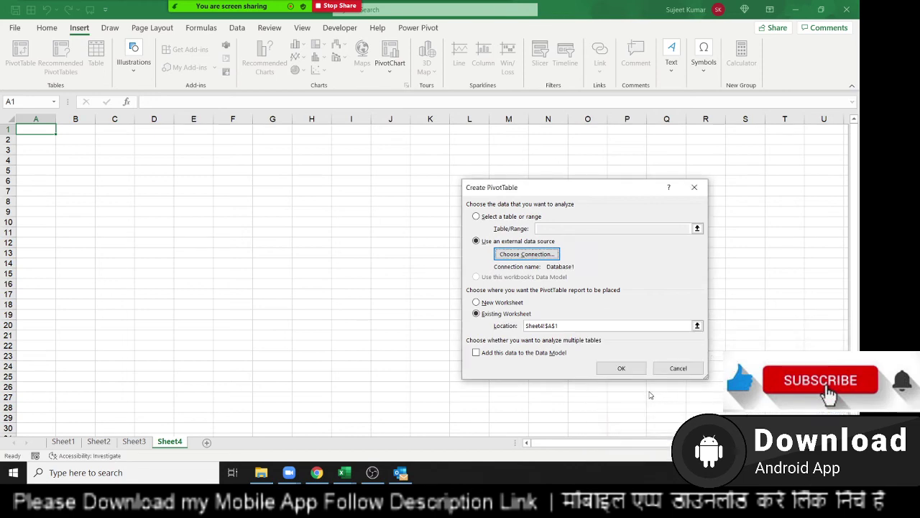
click(618, 369)
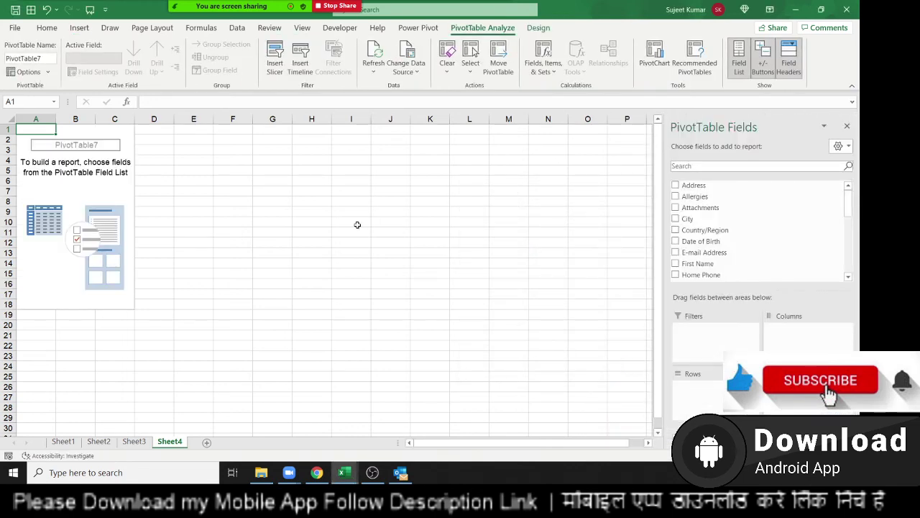
Step: At cell H4, start another pivot table from an external data source via Choose Connection
click(312, 160)
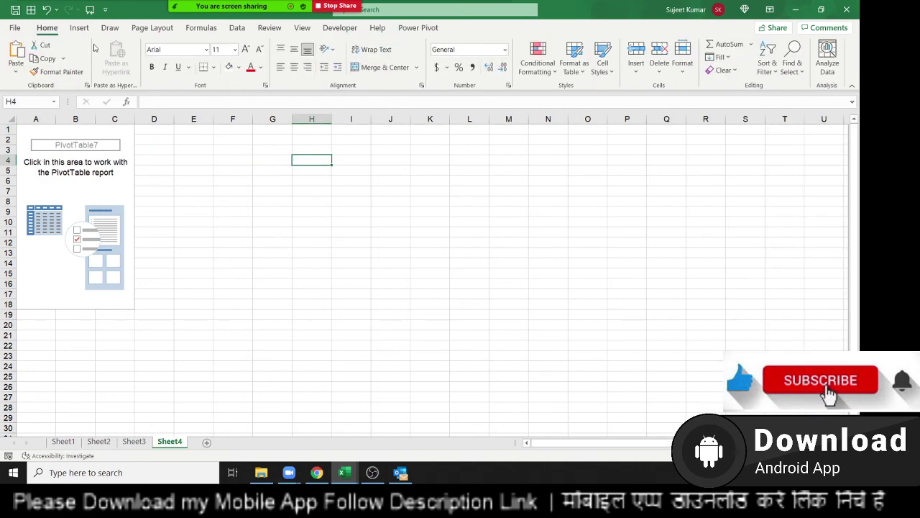
click(79, 27)
click(21, 54)
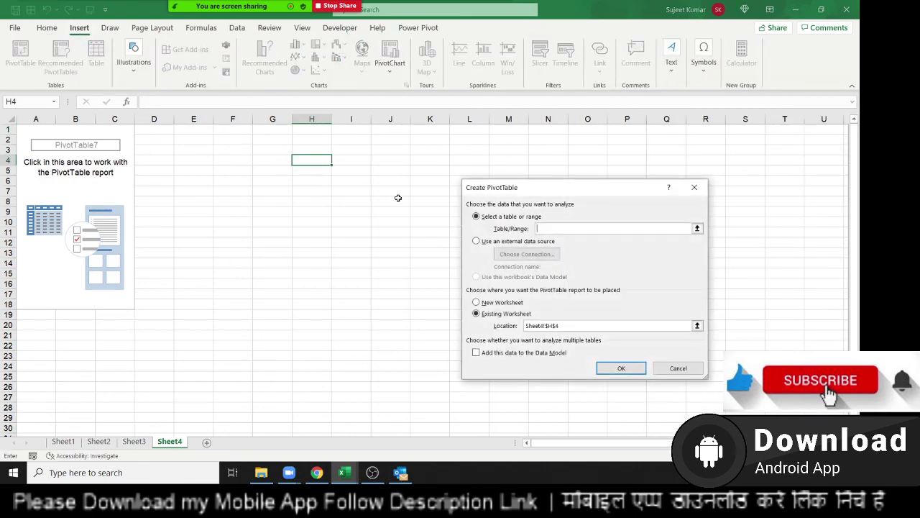
click(477, 240)
click(528, 254)
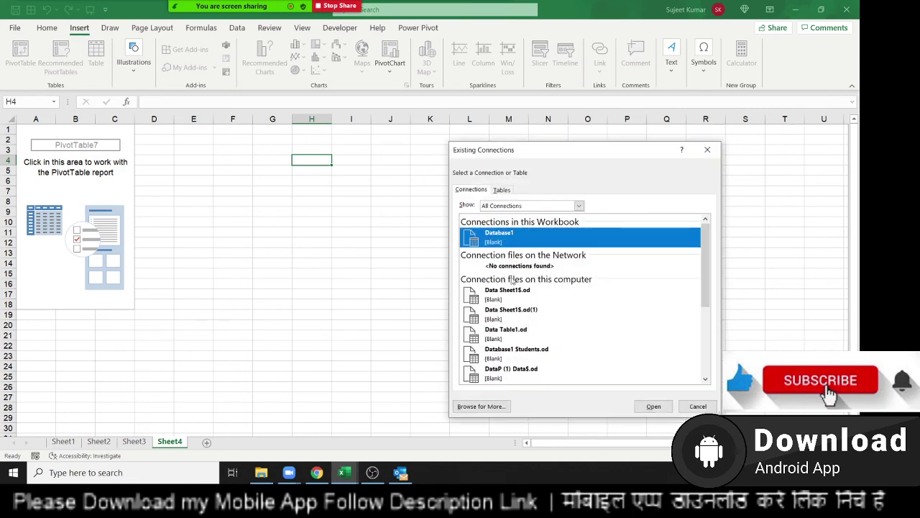
Step: Try Browse for More and the new data source wizard, then cancel back out
click(492, 410)
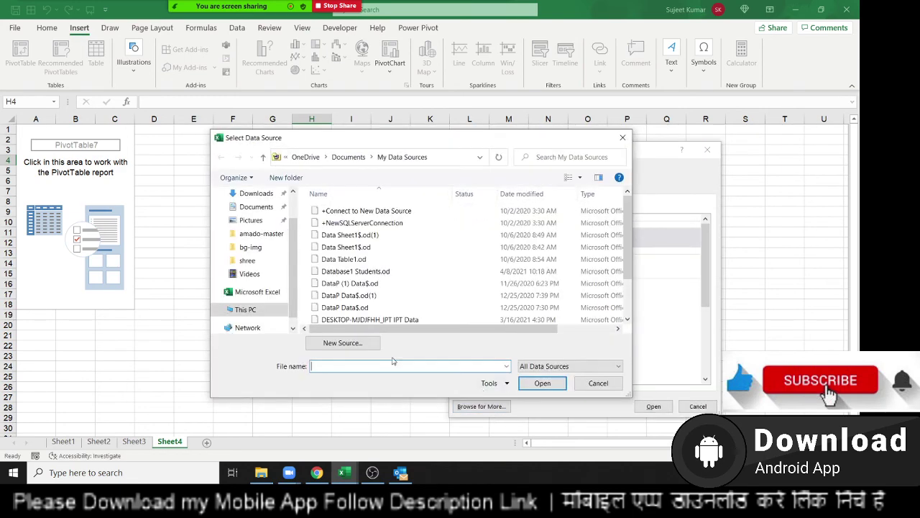
click(371, 348)
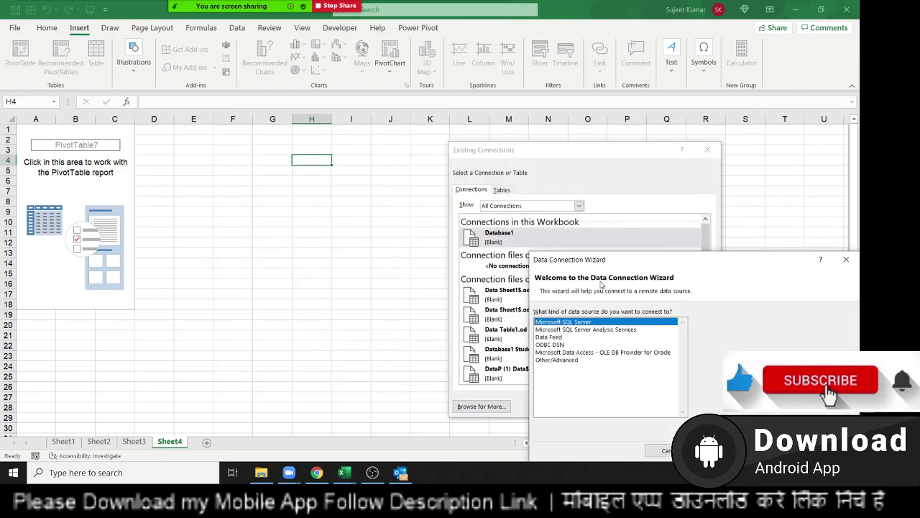
drag(601, 265, 322, 161)
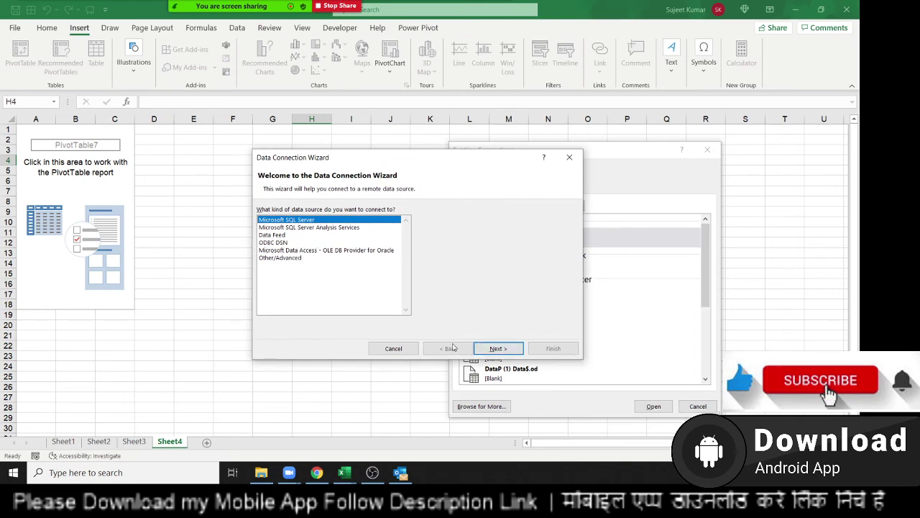
click(415, 349)
click(481, 406)
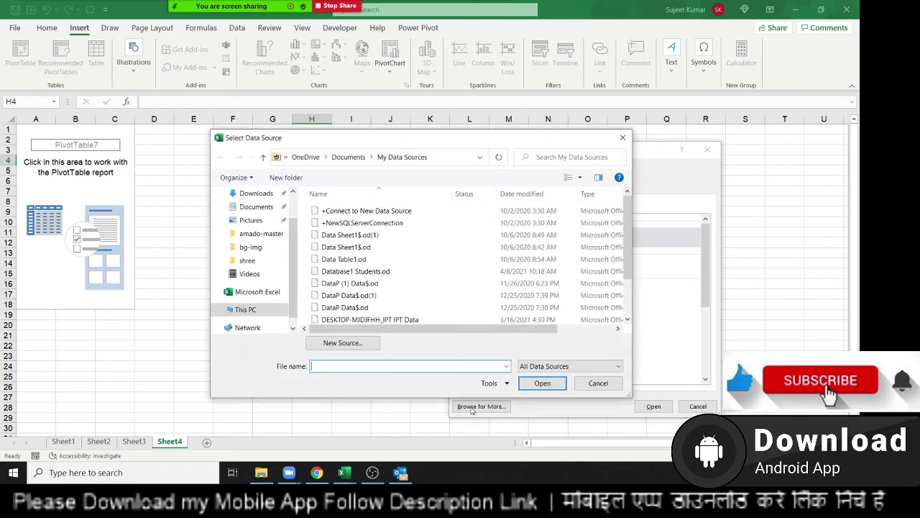
click(352, 345)
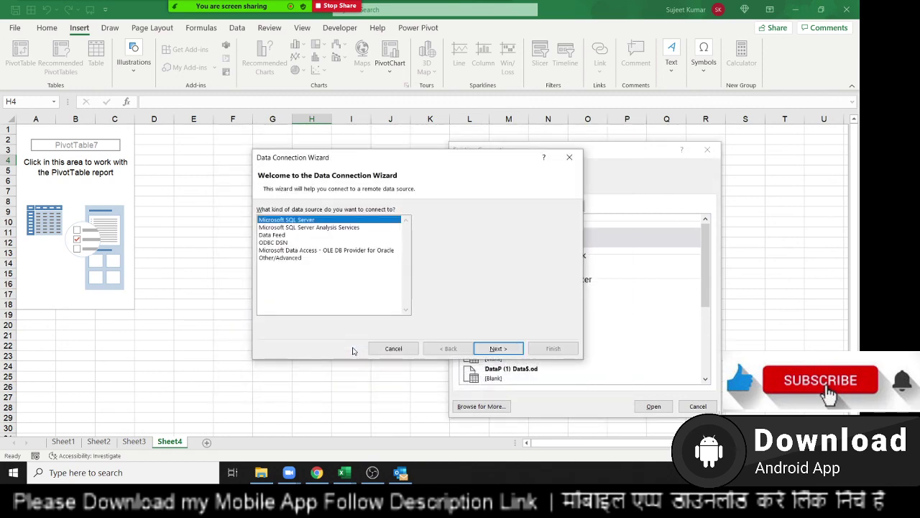
click(570, 157)
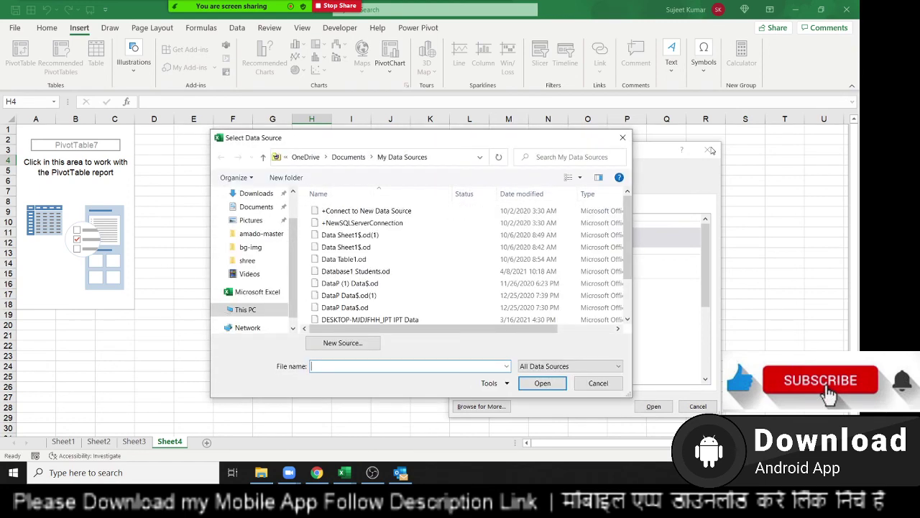
click(623, 137)
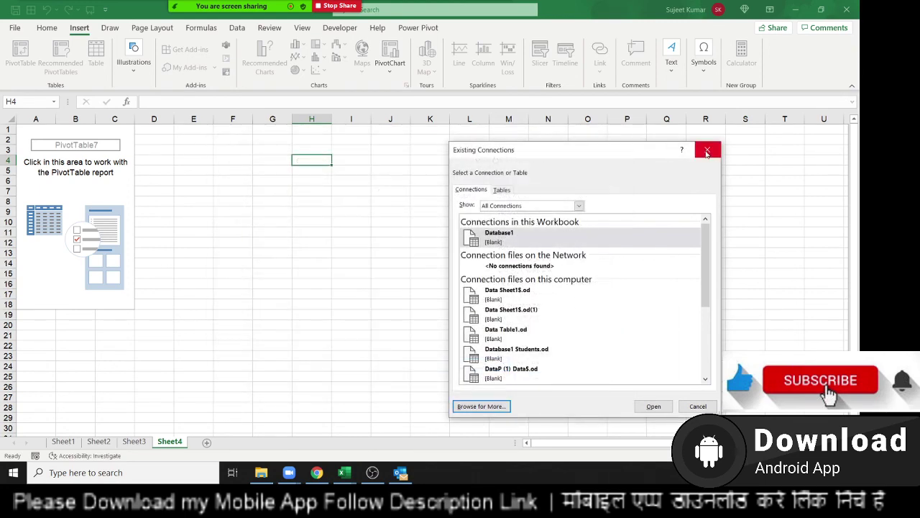